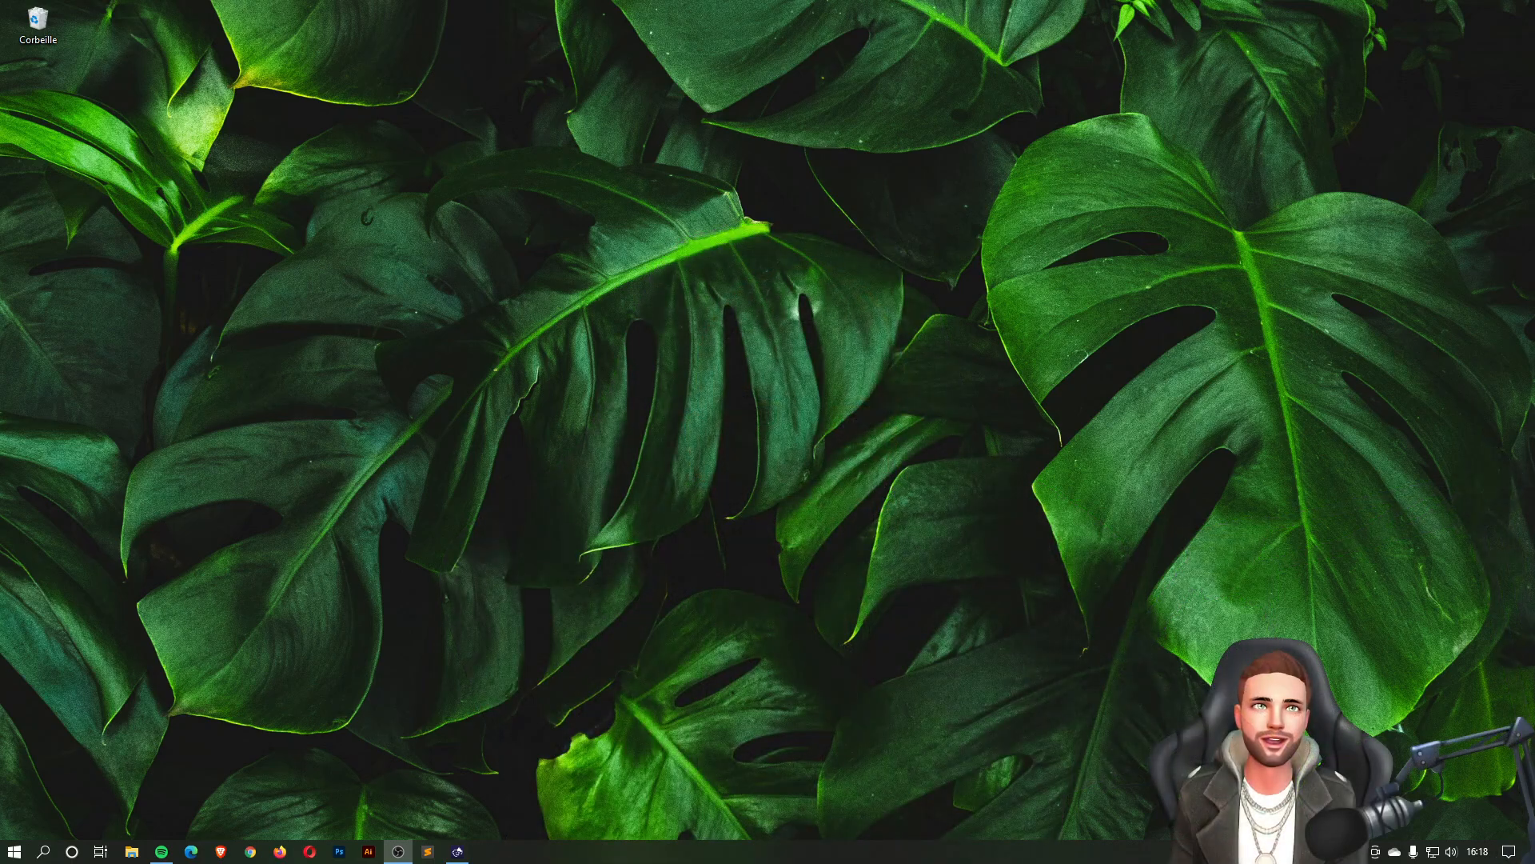
- Launch Blender and start a new General file
key("super")
type("blend")
key("Return")
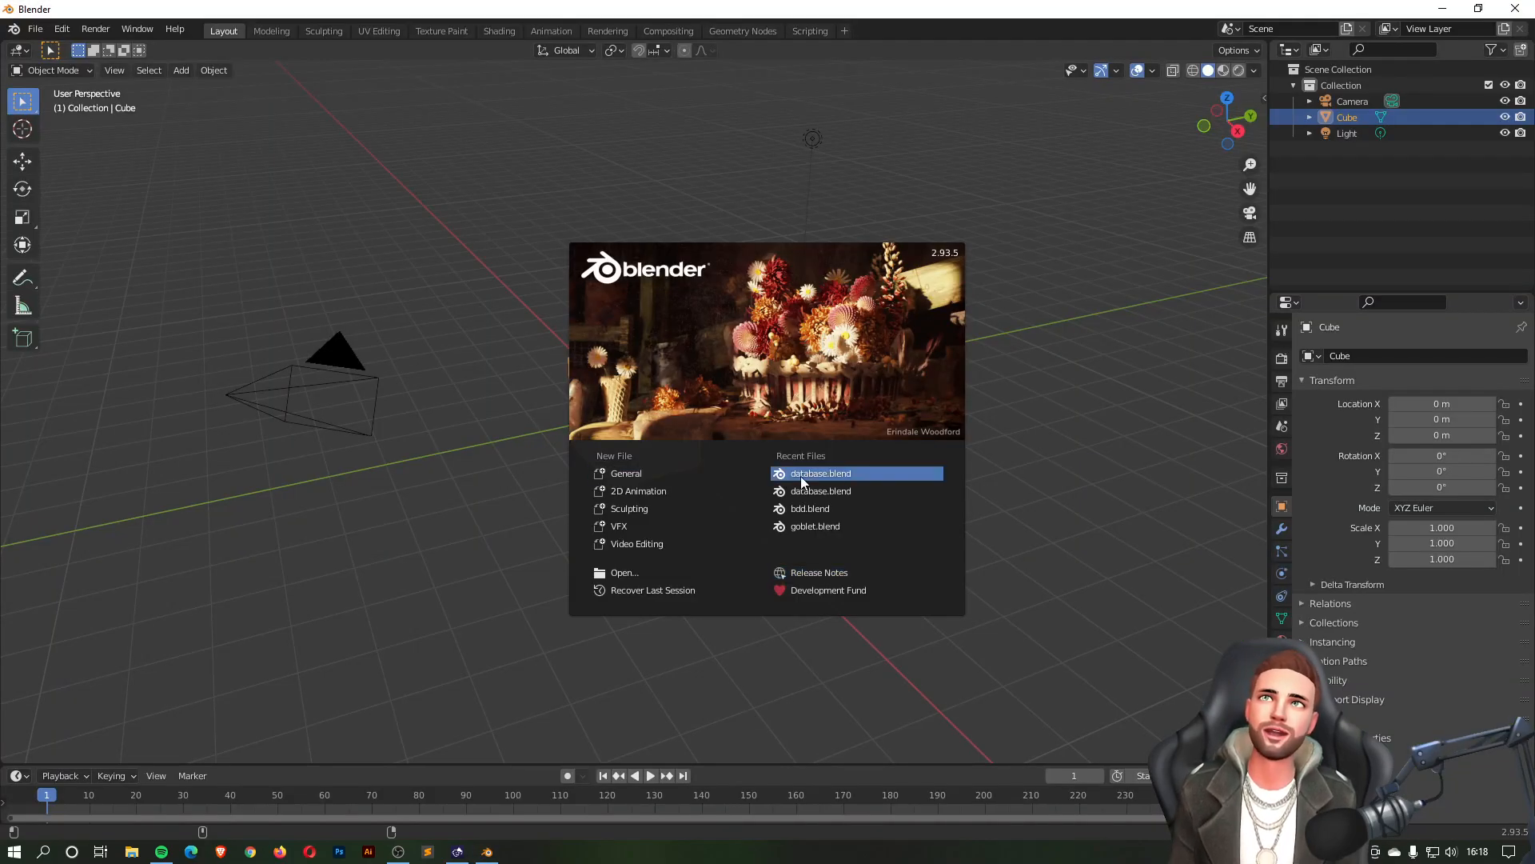
left_click(625, 473)
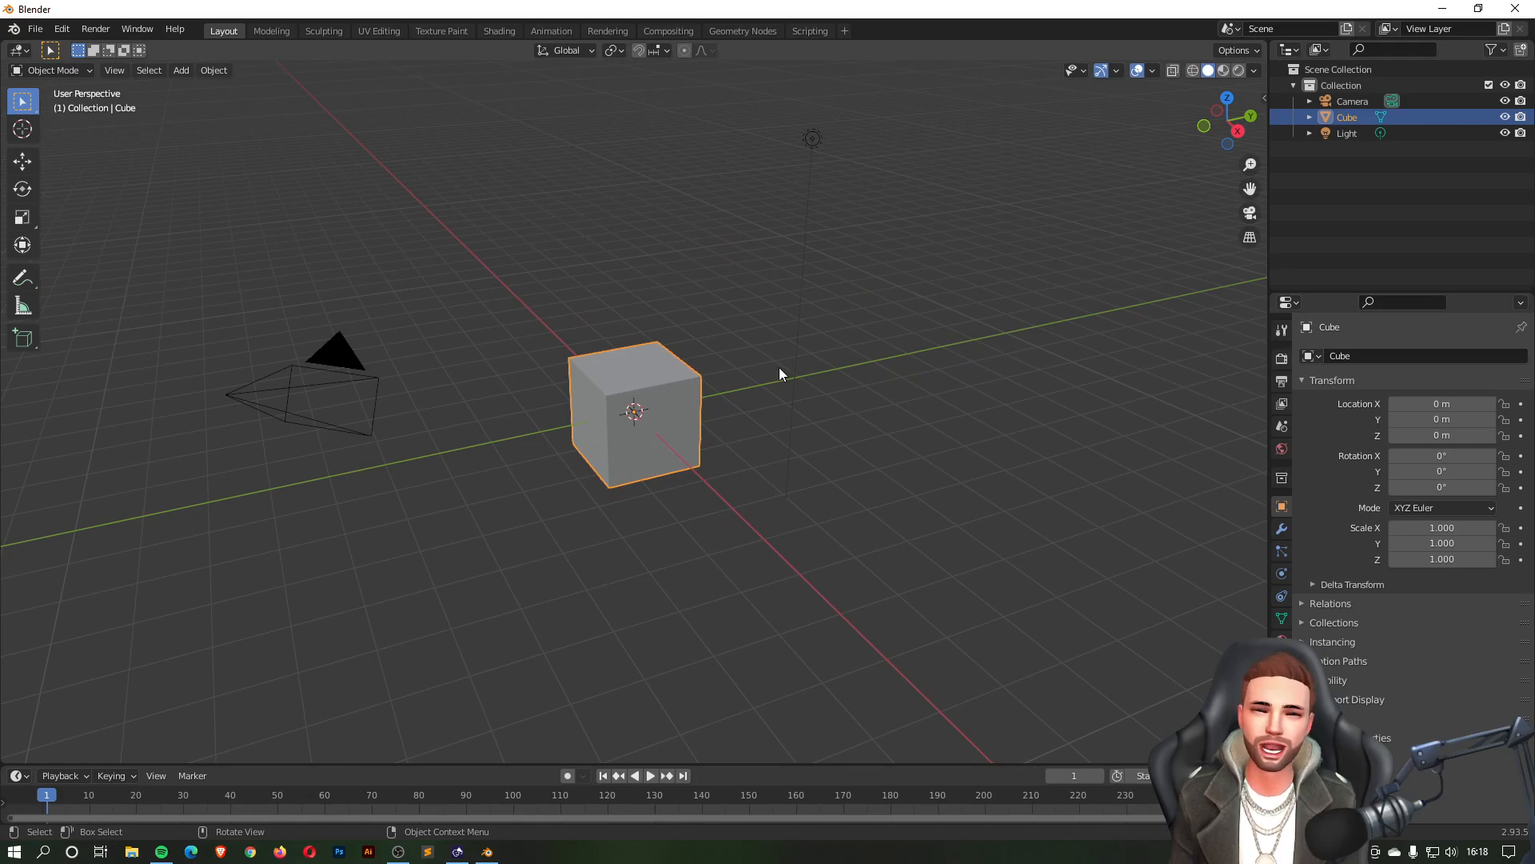
- Raise the default cube straight up along the global Z axis by about 1.42 m
scroll(697, 400, "up", 2)
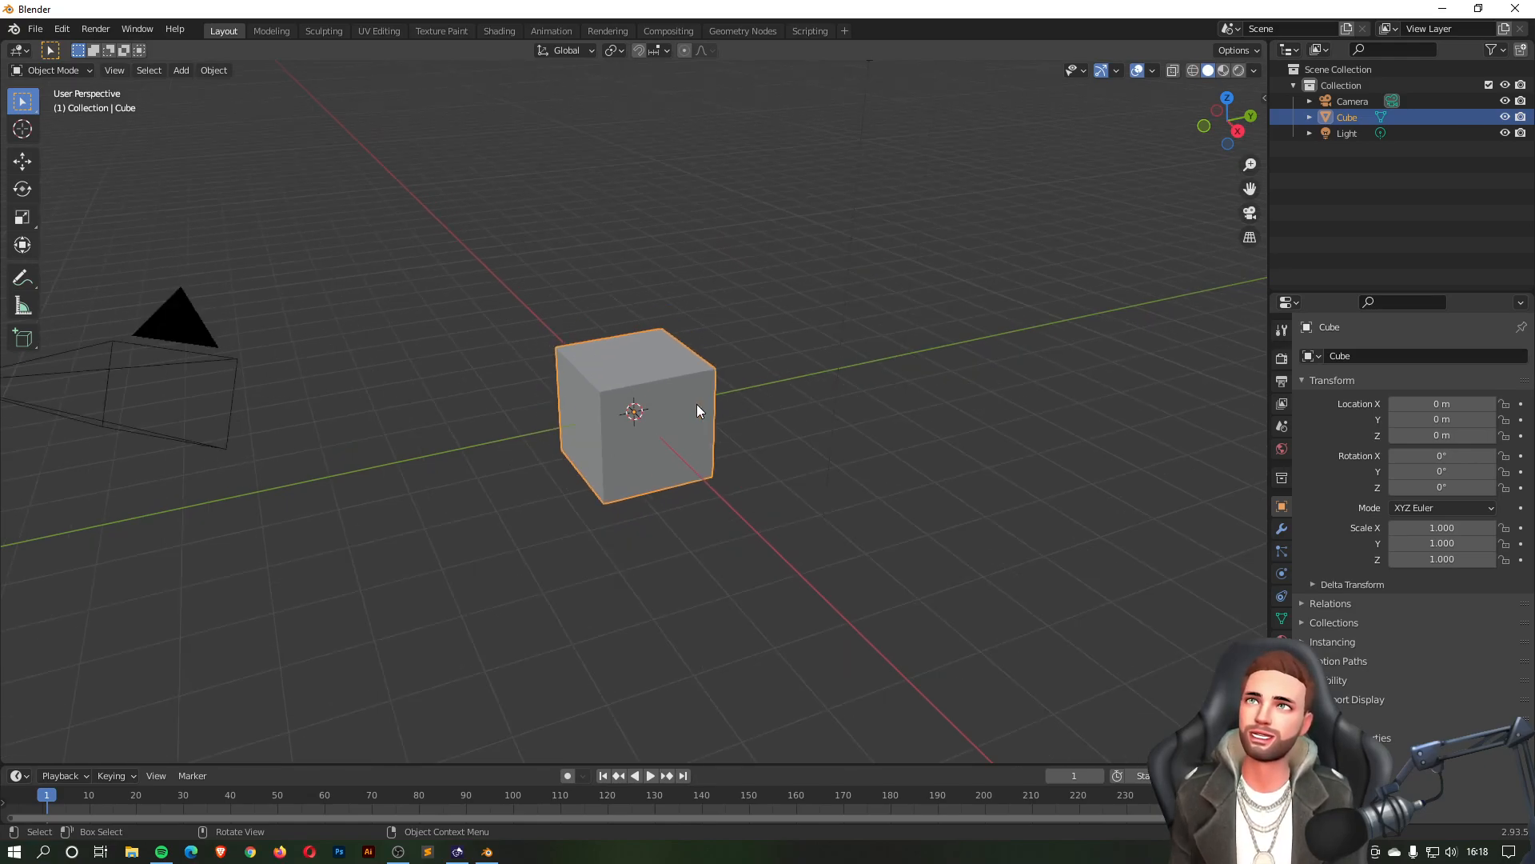
key("s")
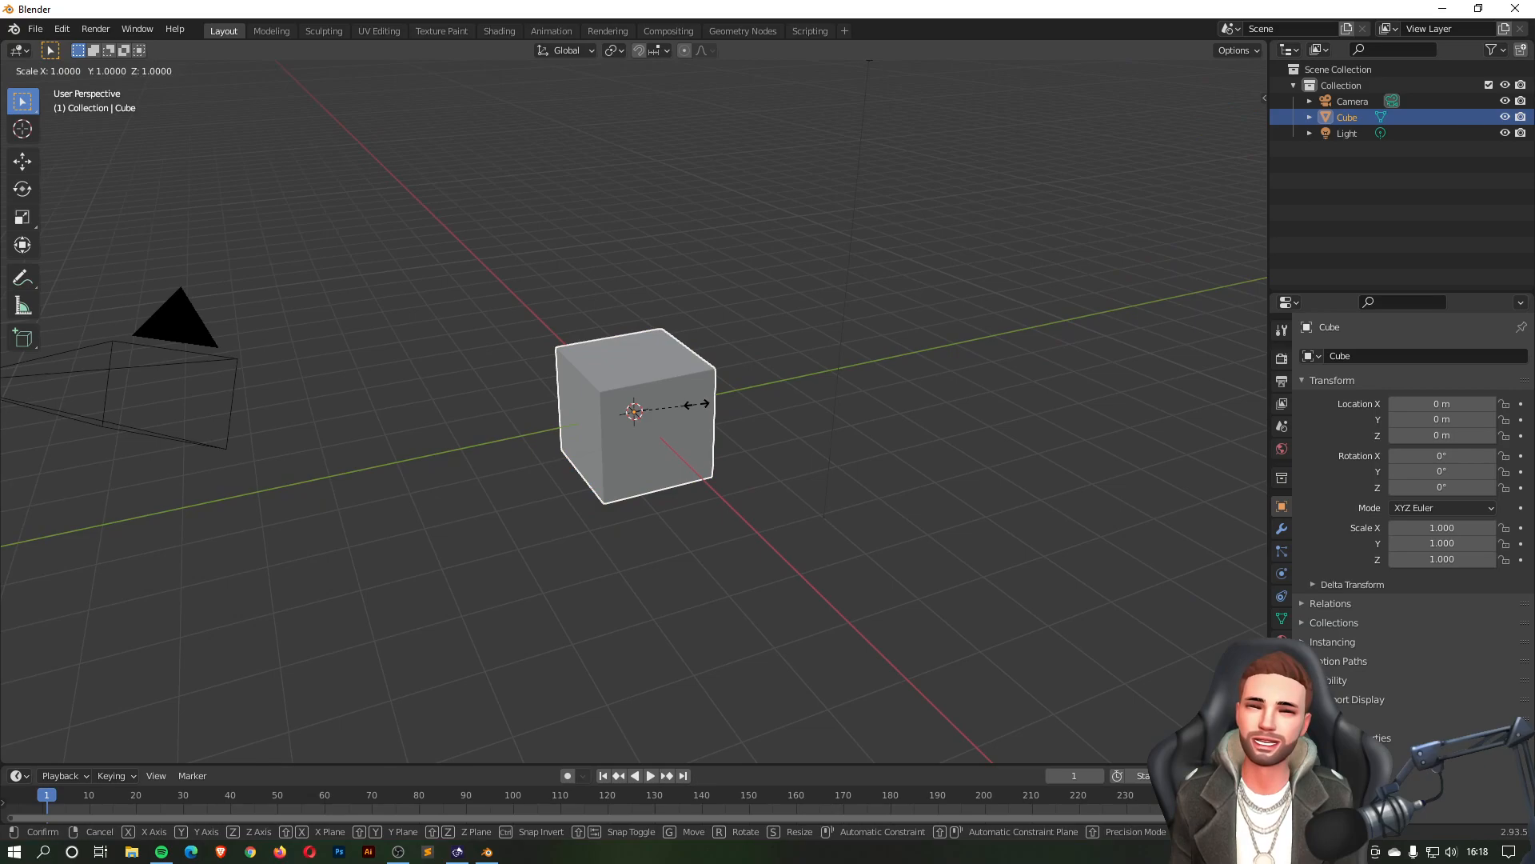
key("Escape")
key("g")
key("z")
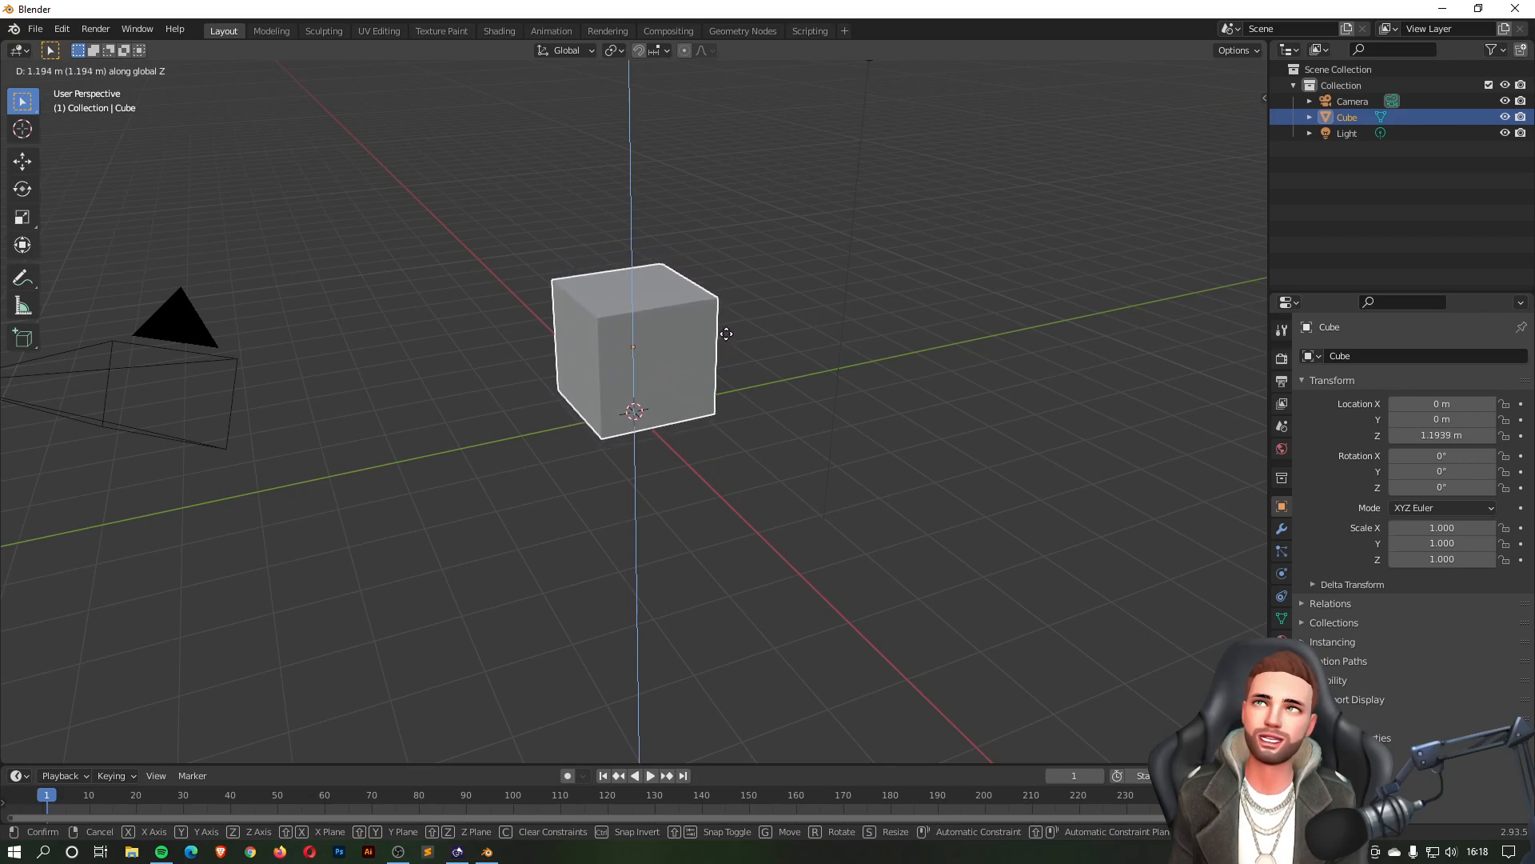
left_click(722, 328)
middle_click_drag(617, 468, 759, 470)
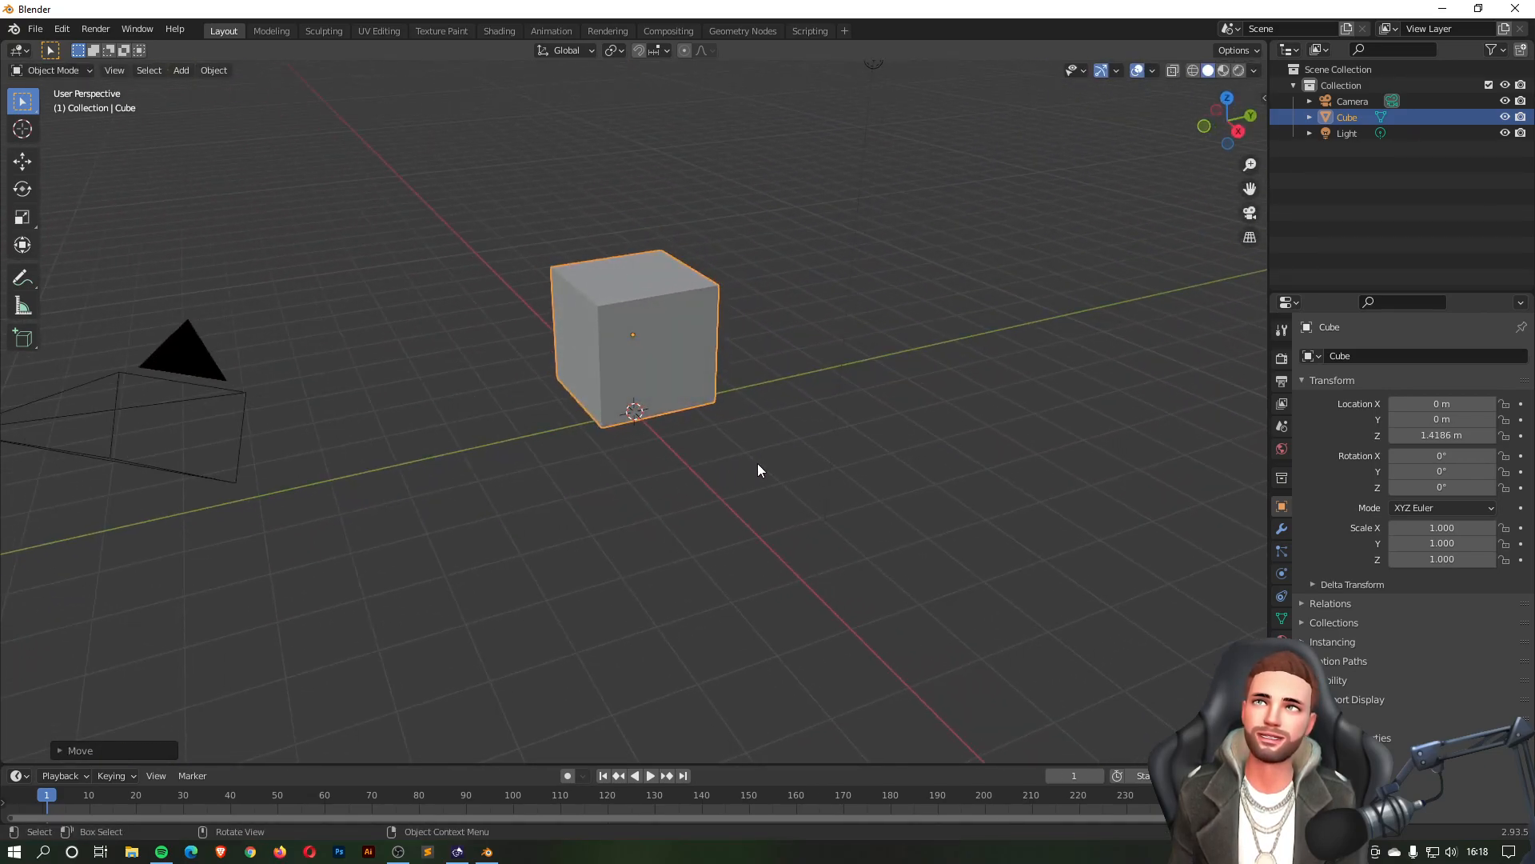
- Add a mesh plane at the world origin and scale it up uniformly to about 10.68 as a floor
left_click(758, 469)
key("shift+a")
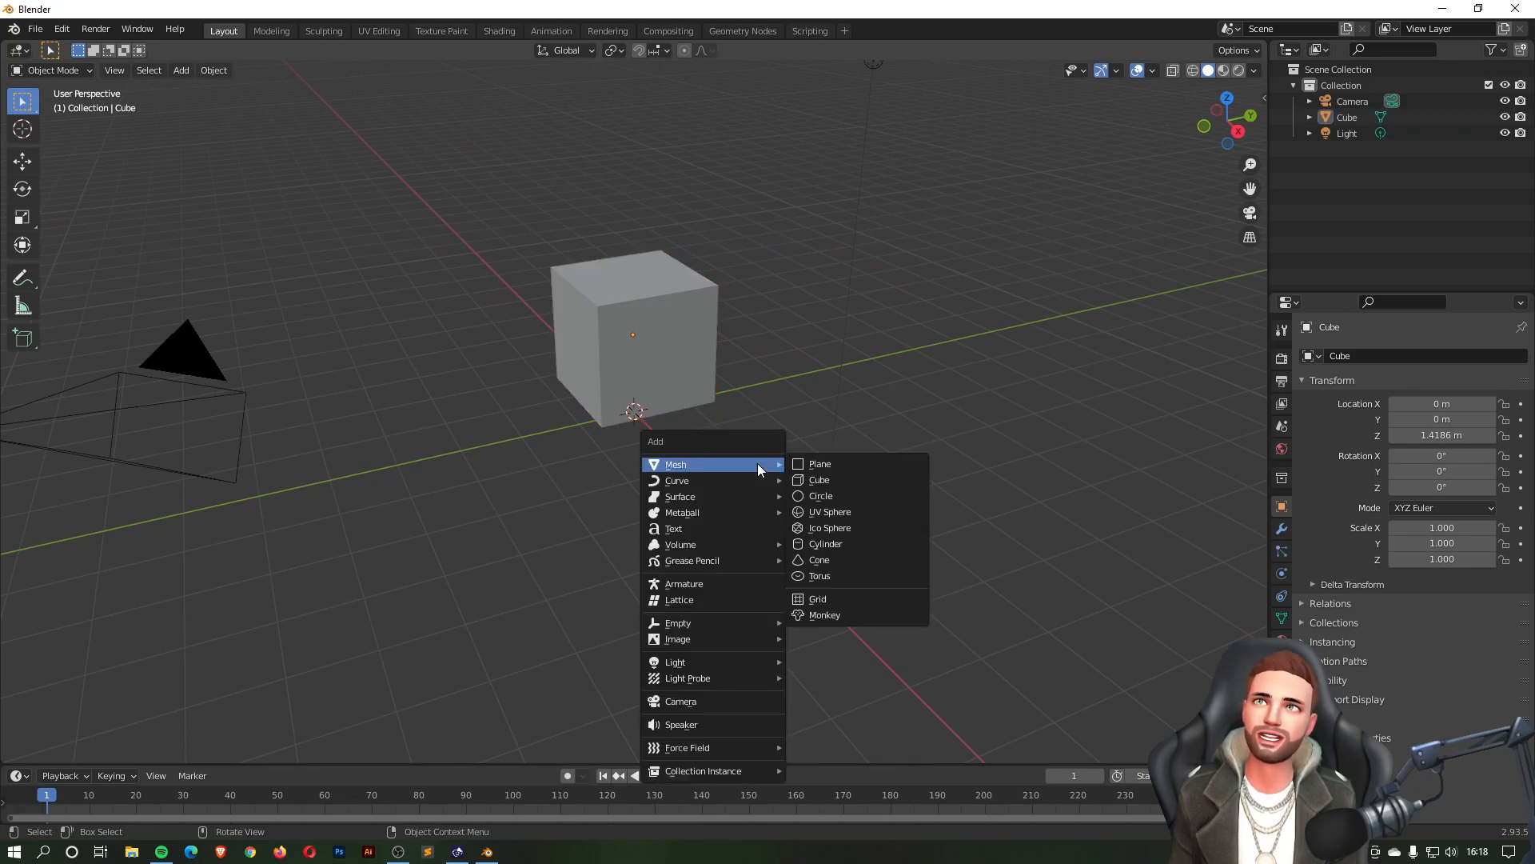
left_click(838, 463)
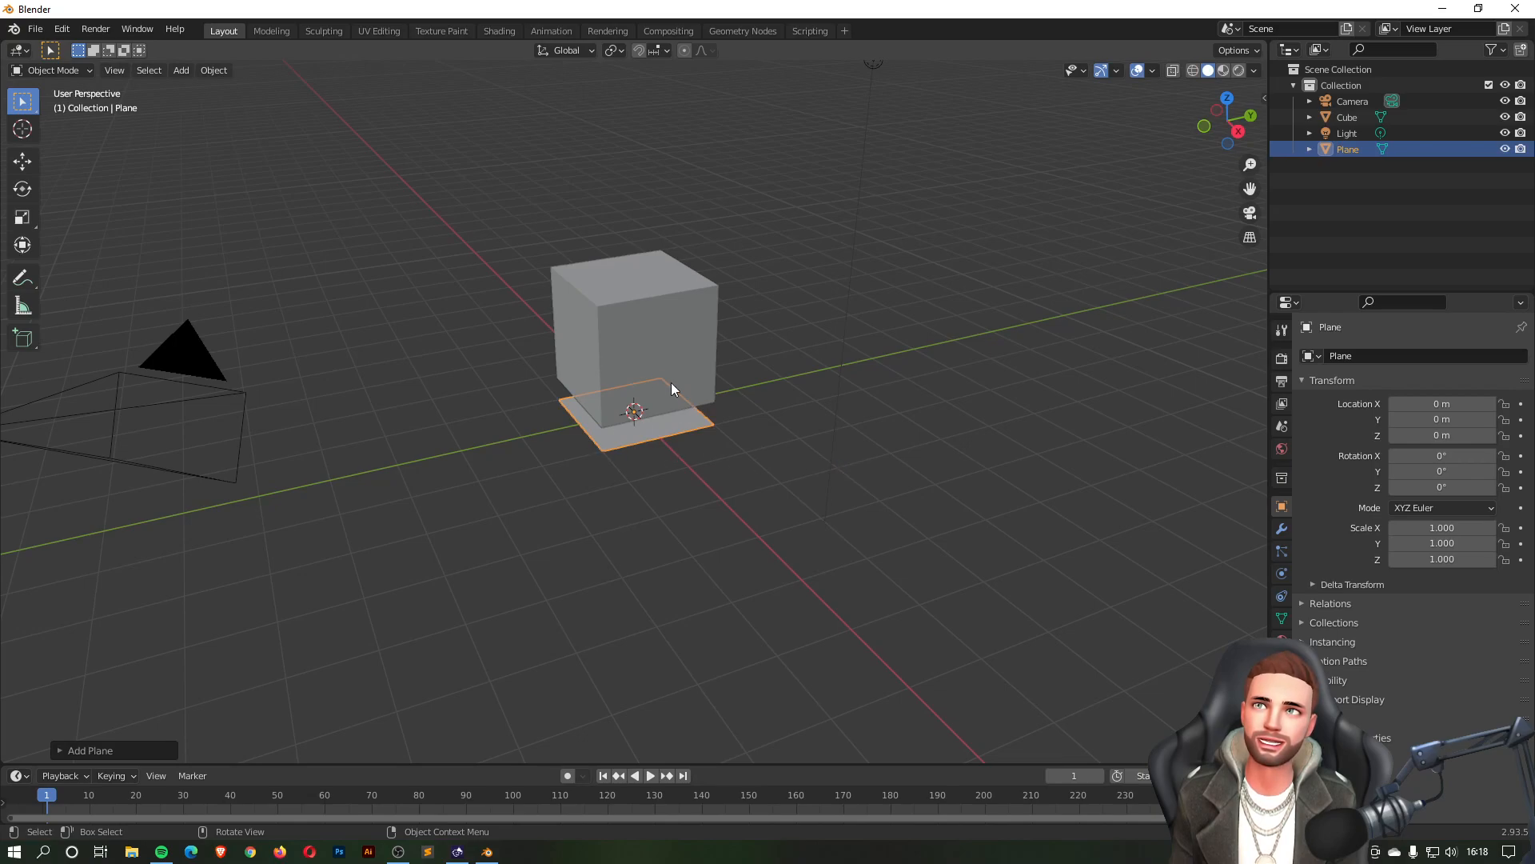
key("s")
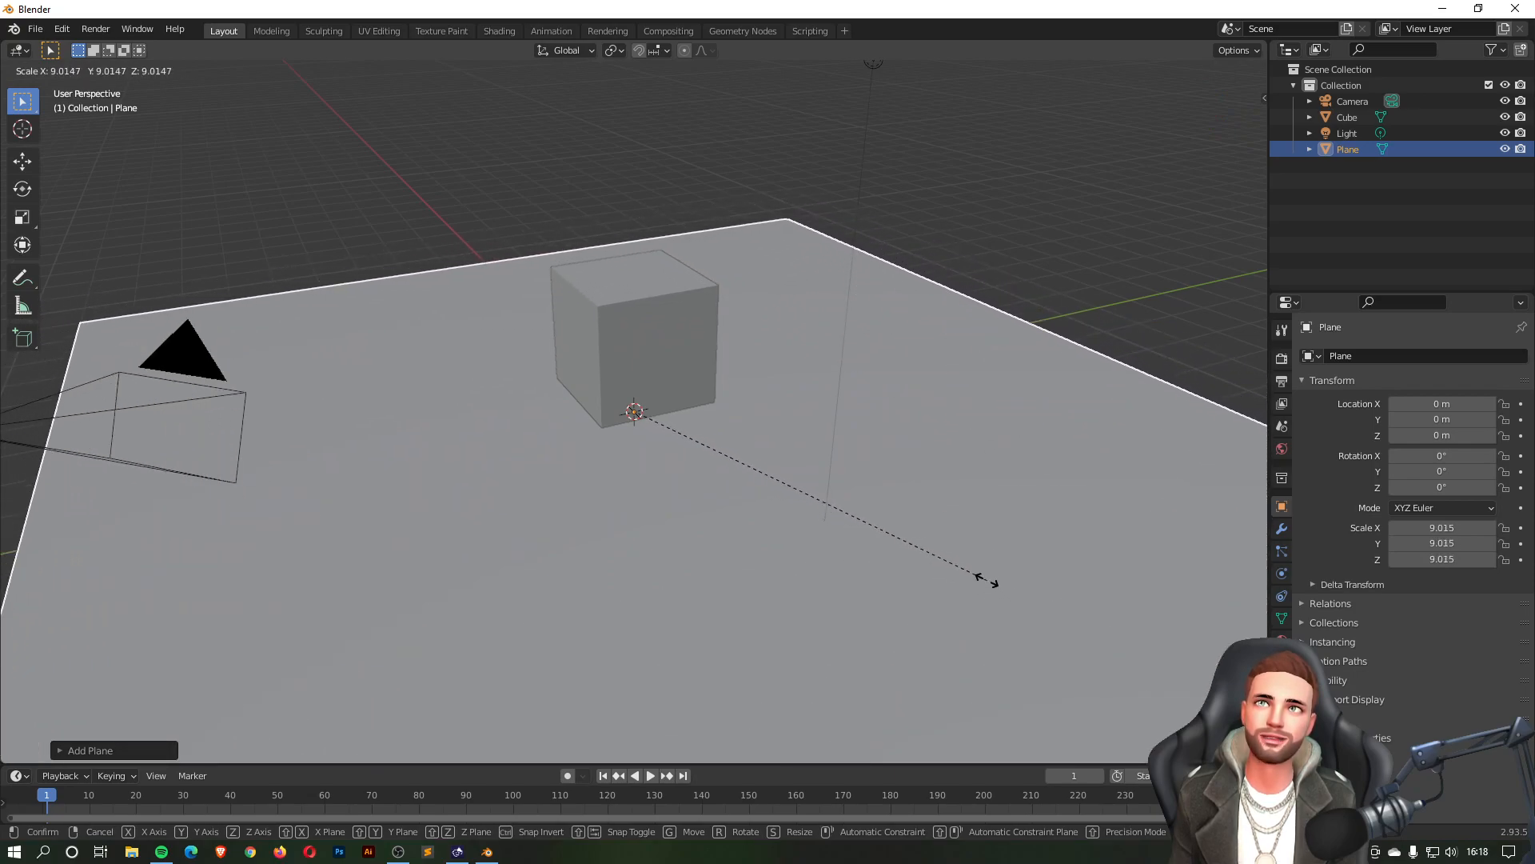
left_click(980, 581)
middle_click_drag(743, 432, 803, 420)
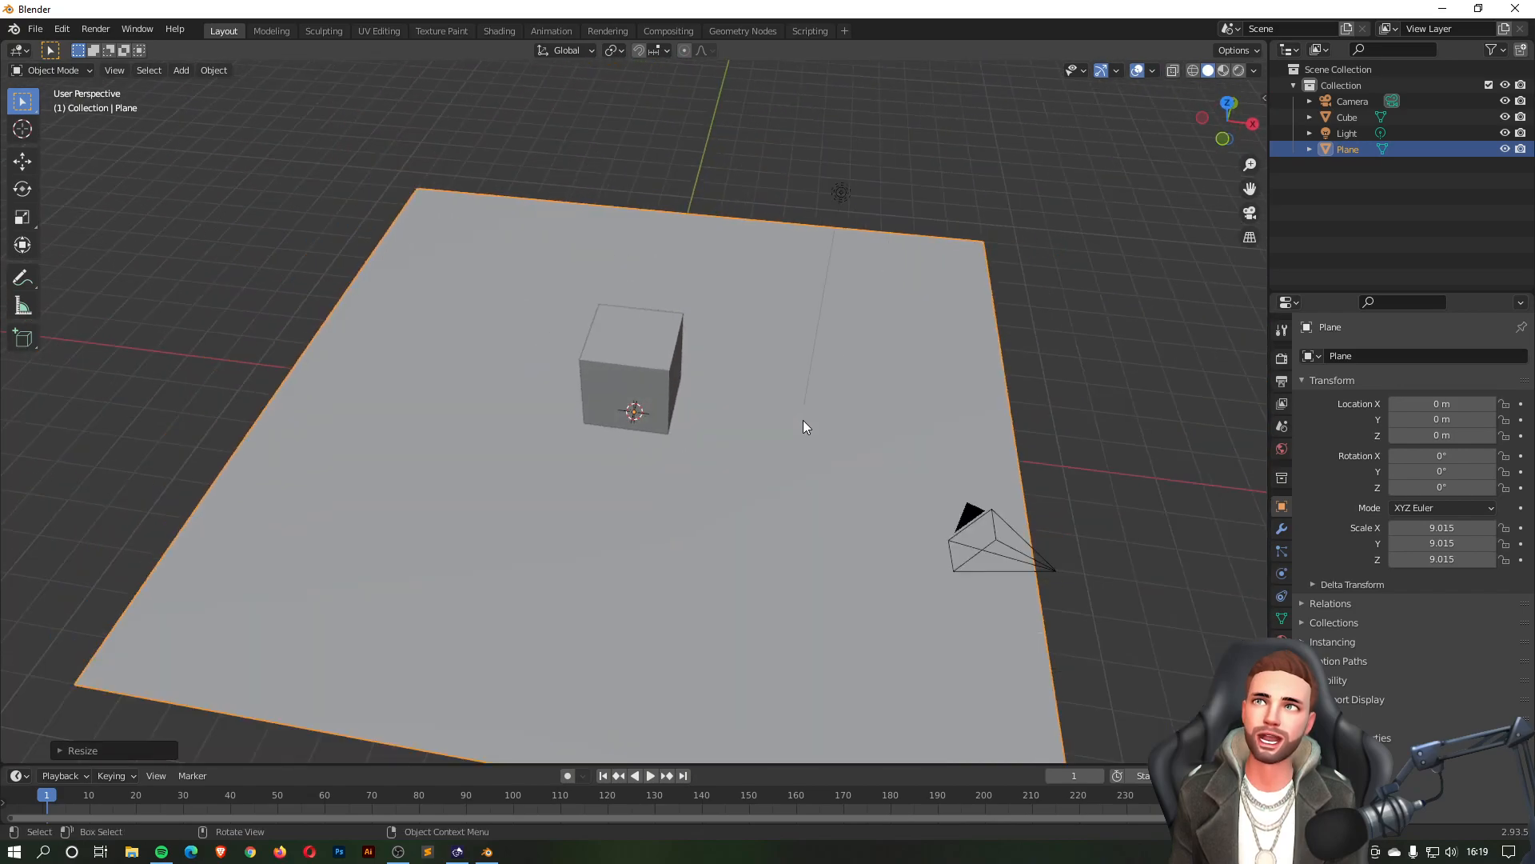
key("s")
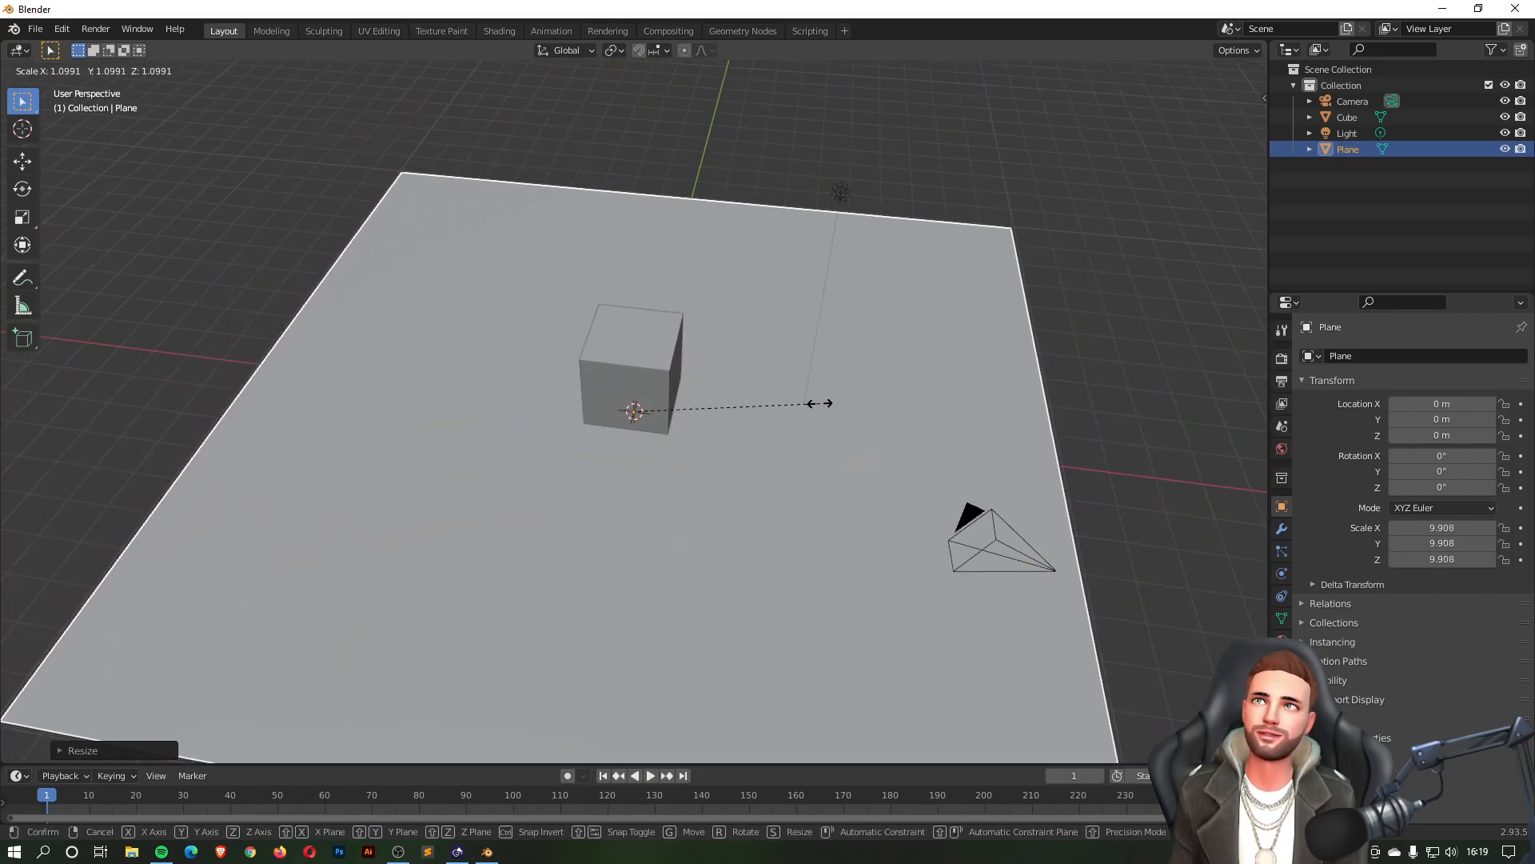
left_click(835, 400)
middle_click_drag(548, 421, 630, 388)
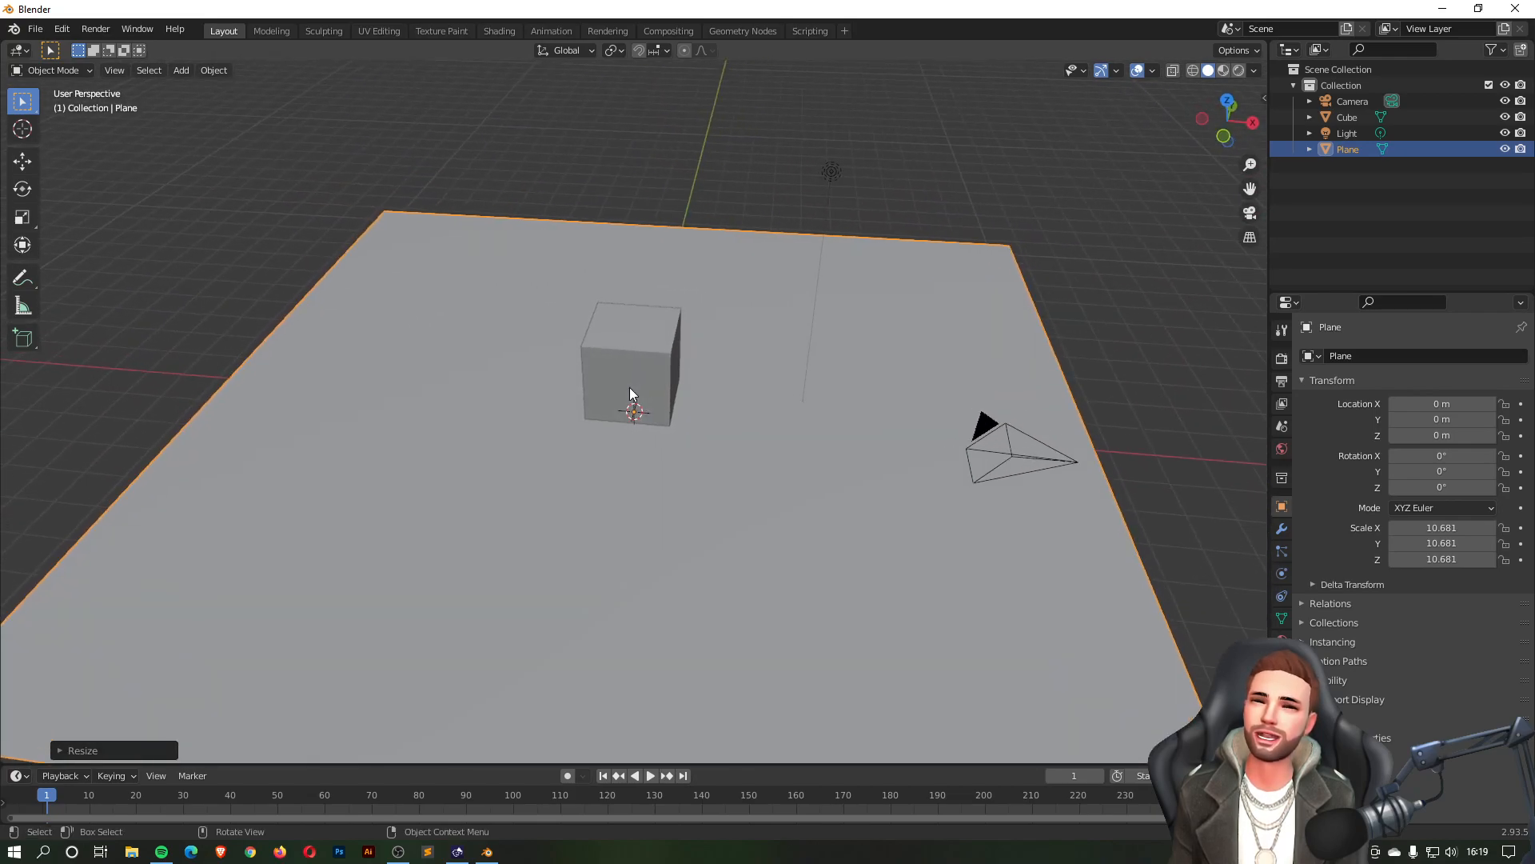
- Extrude the plane's back edge and adjoining left edge upward along Z by about 9.74 m to form two walls
key("Tab")
middle_click_drag(349, 221, 352, 264)
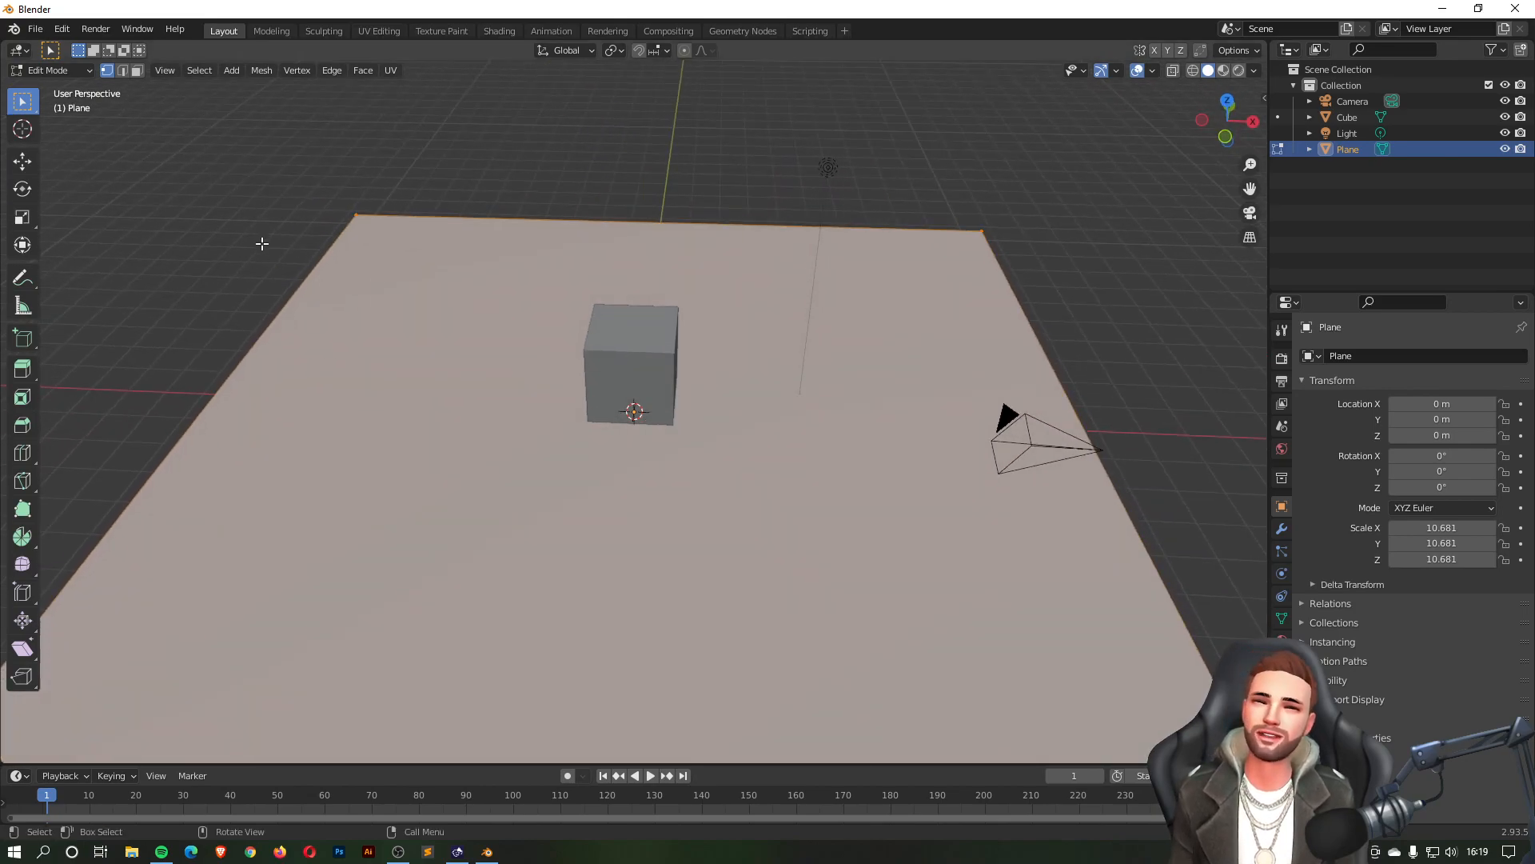
key("2")
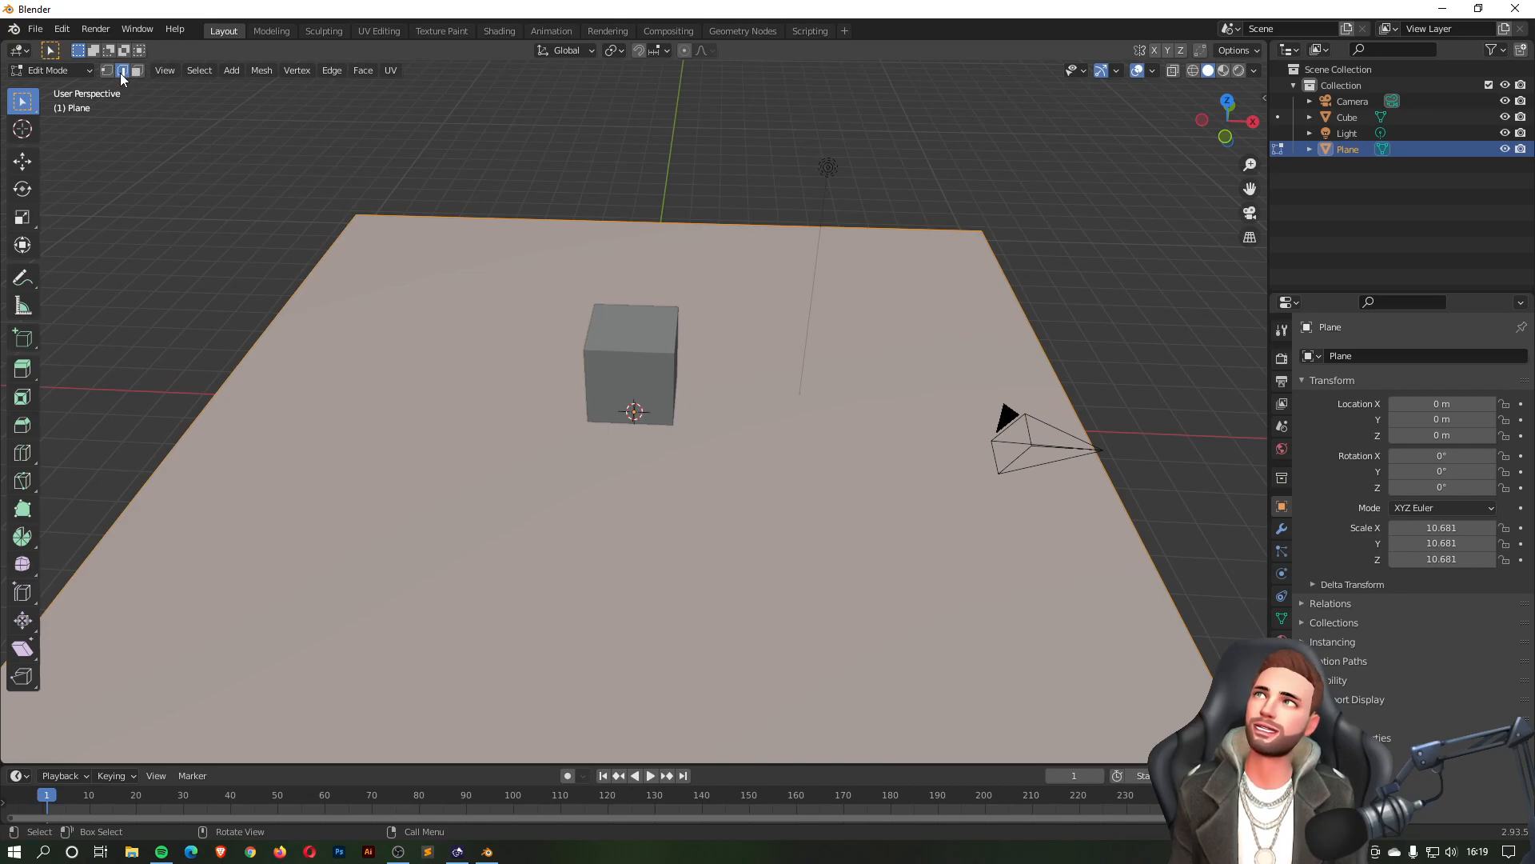
left_click_drag(297, 161, 395, 225)
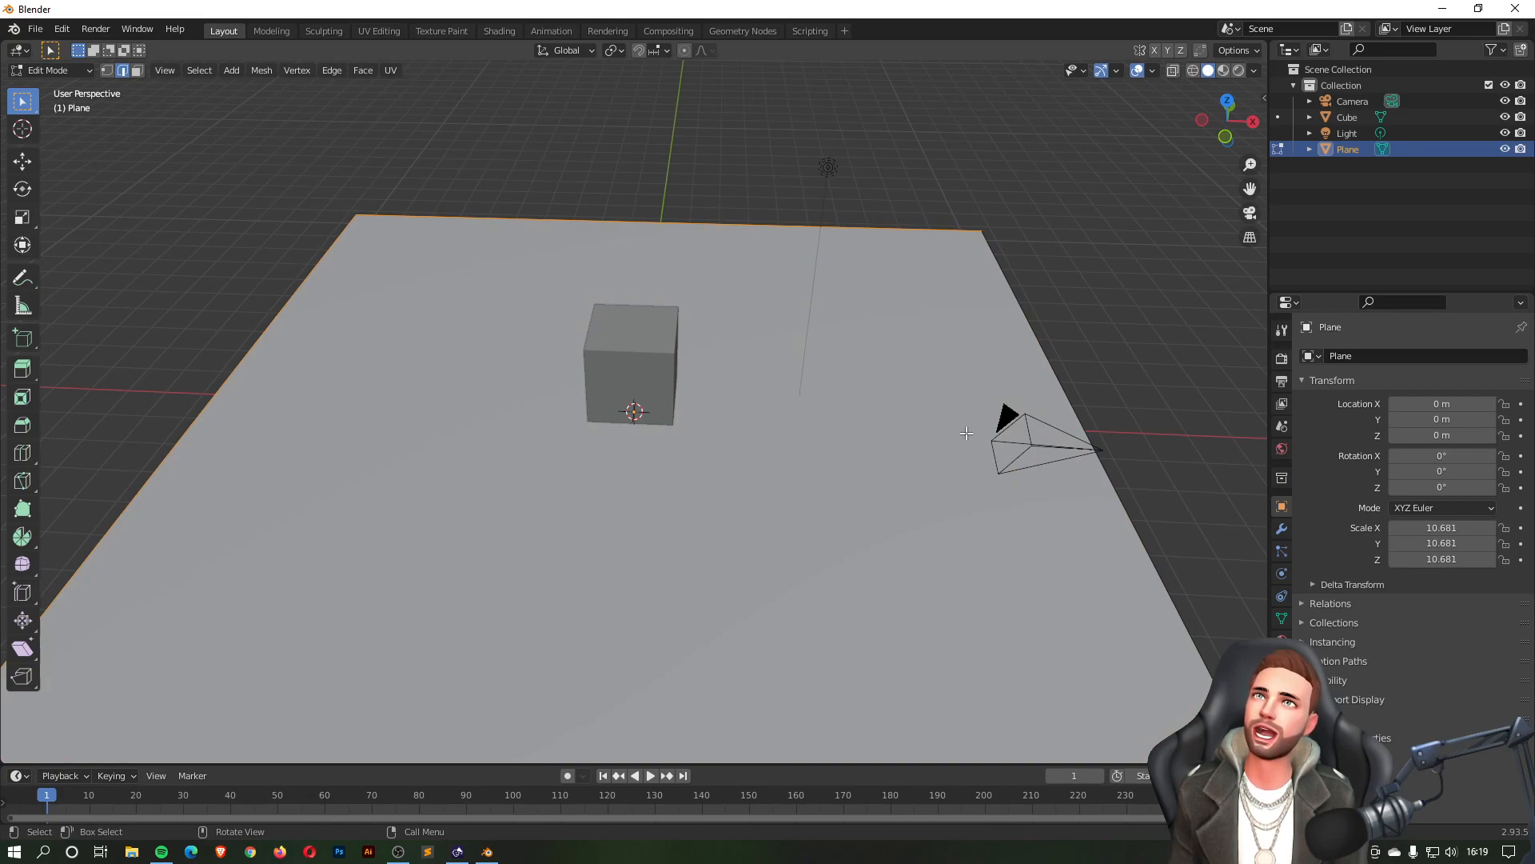
scroll(499, 419, "down", 2)
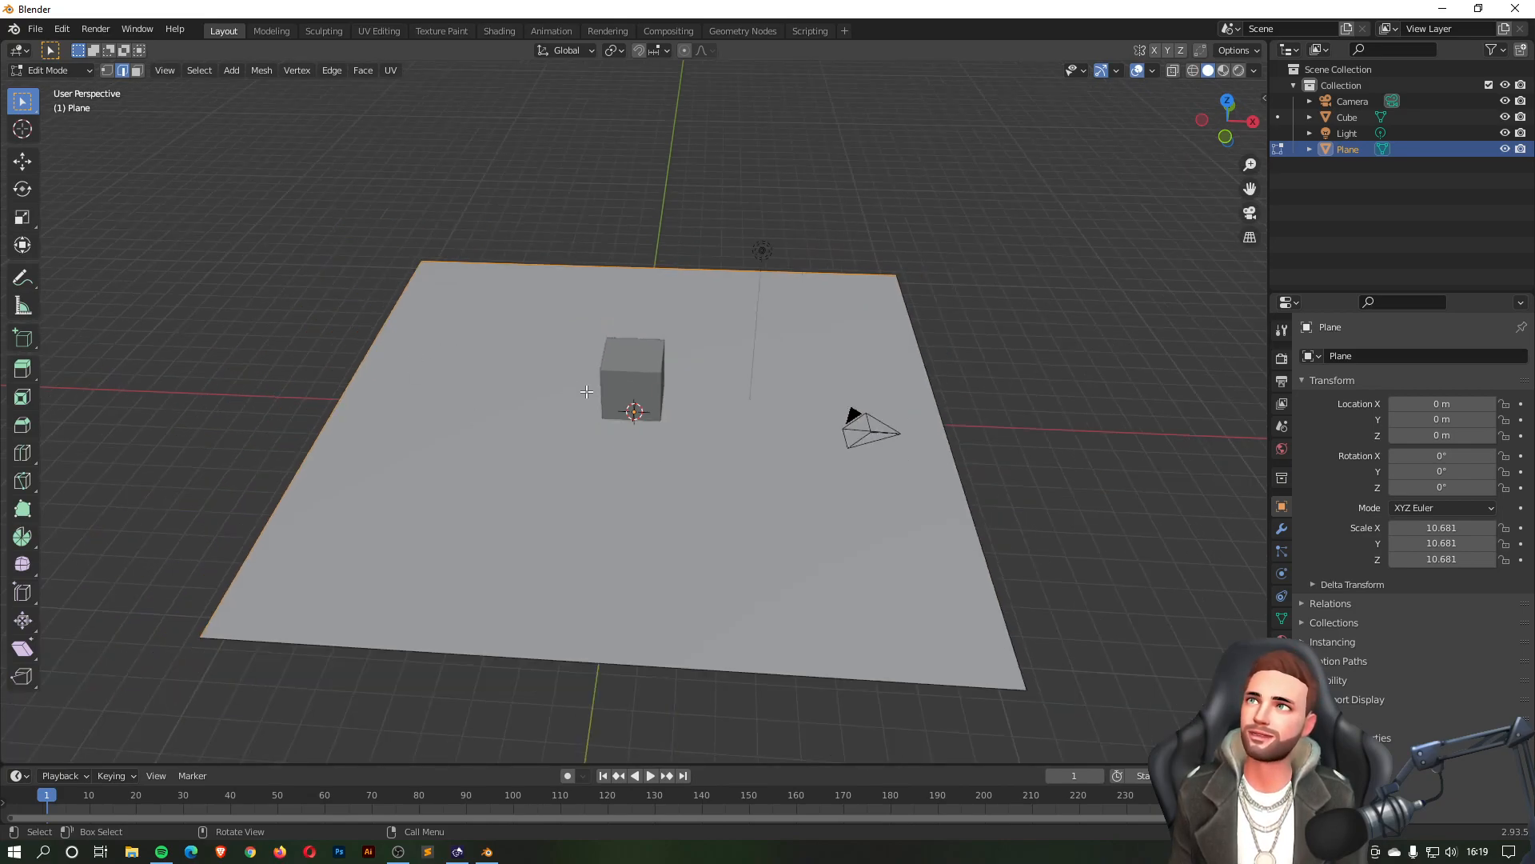
key("g")
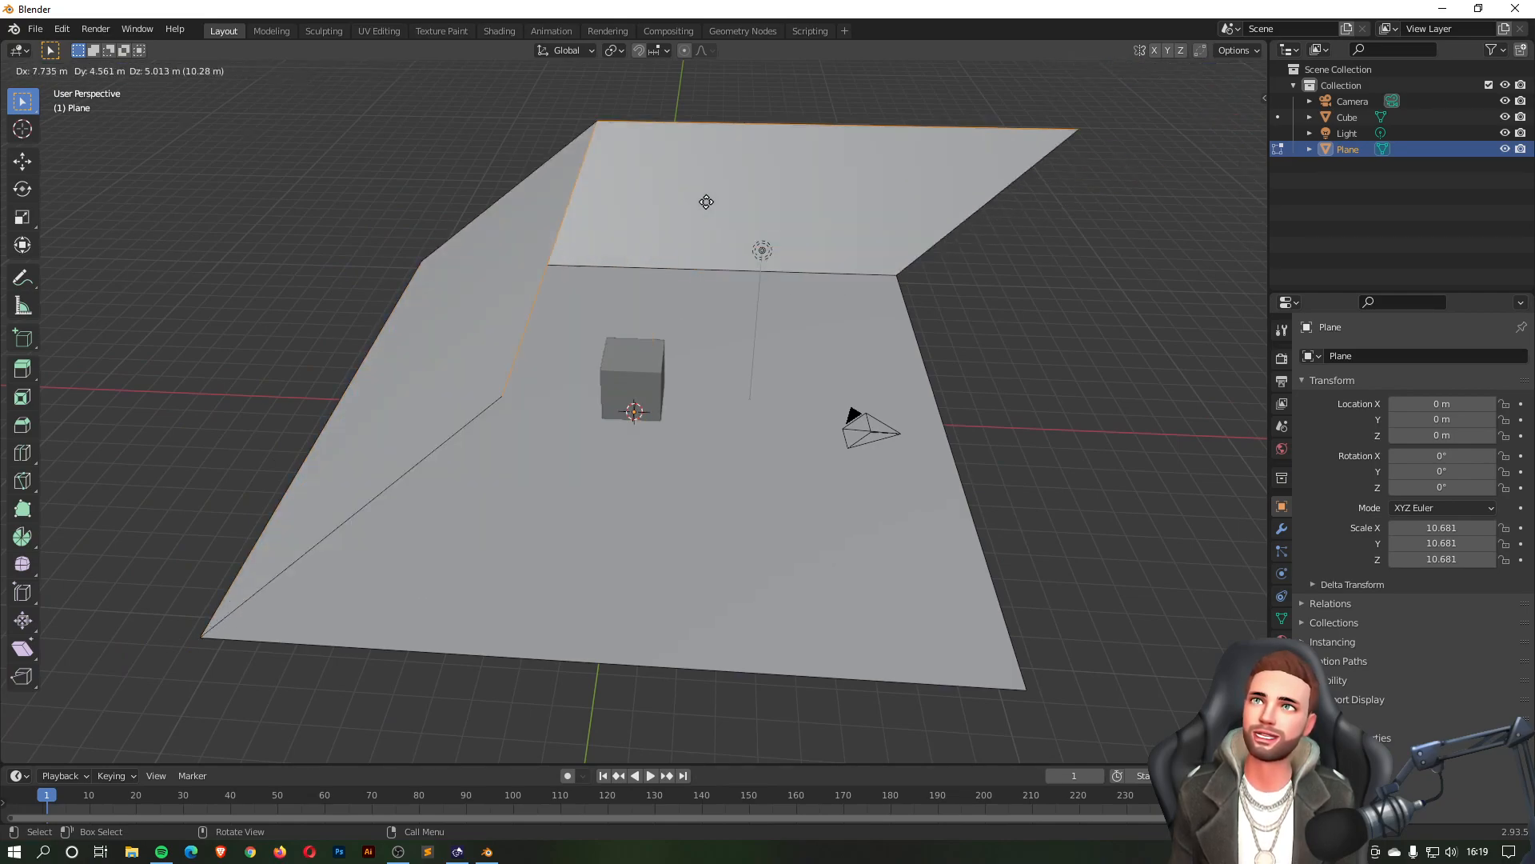
key("z")
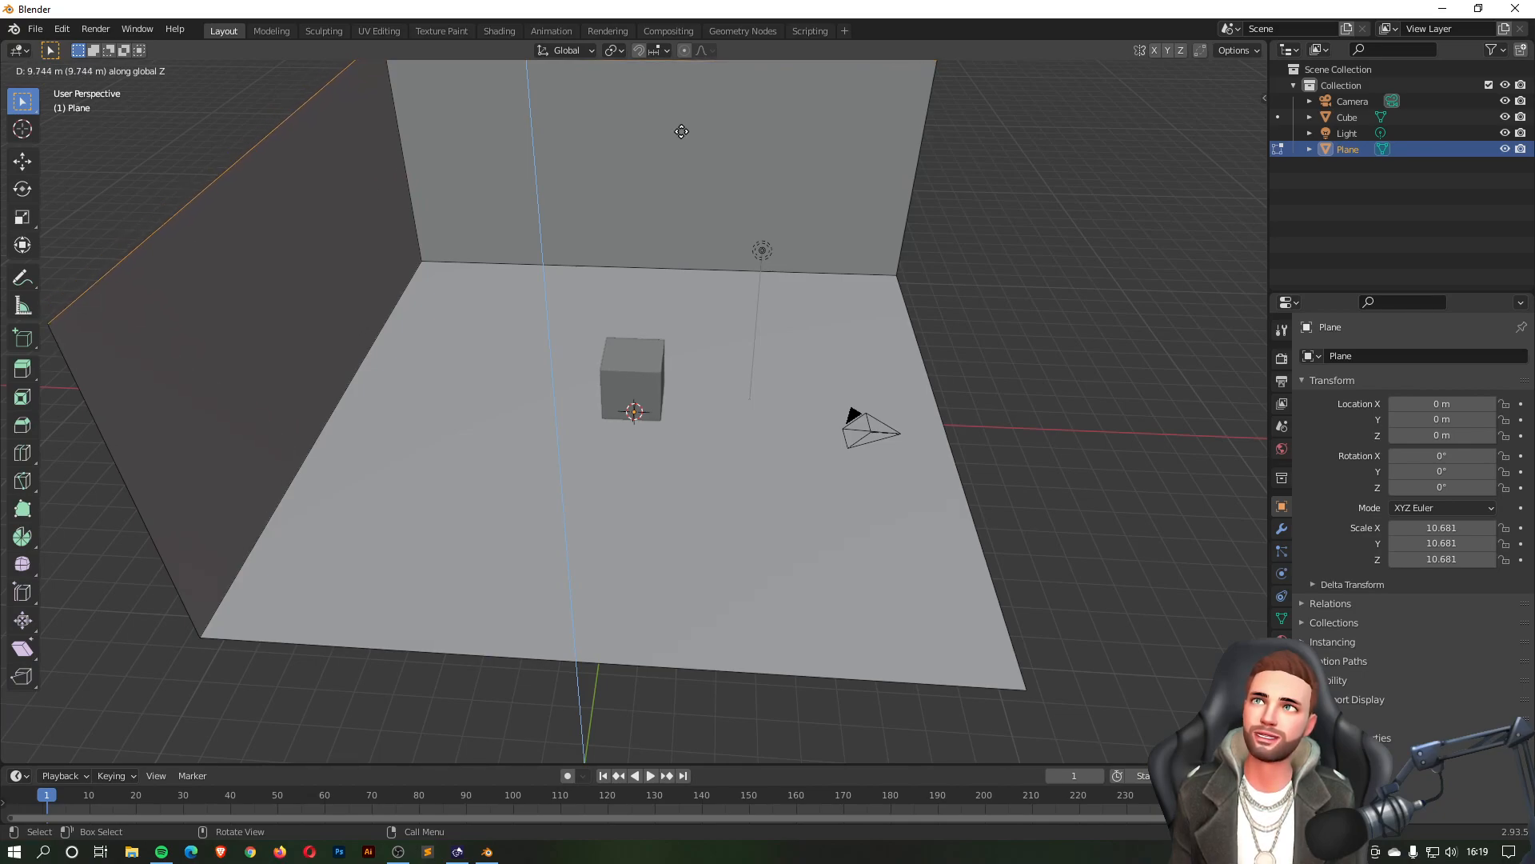
left_click(681, 131)
middle_click_drag(615, 297, 558, 413)
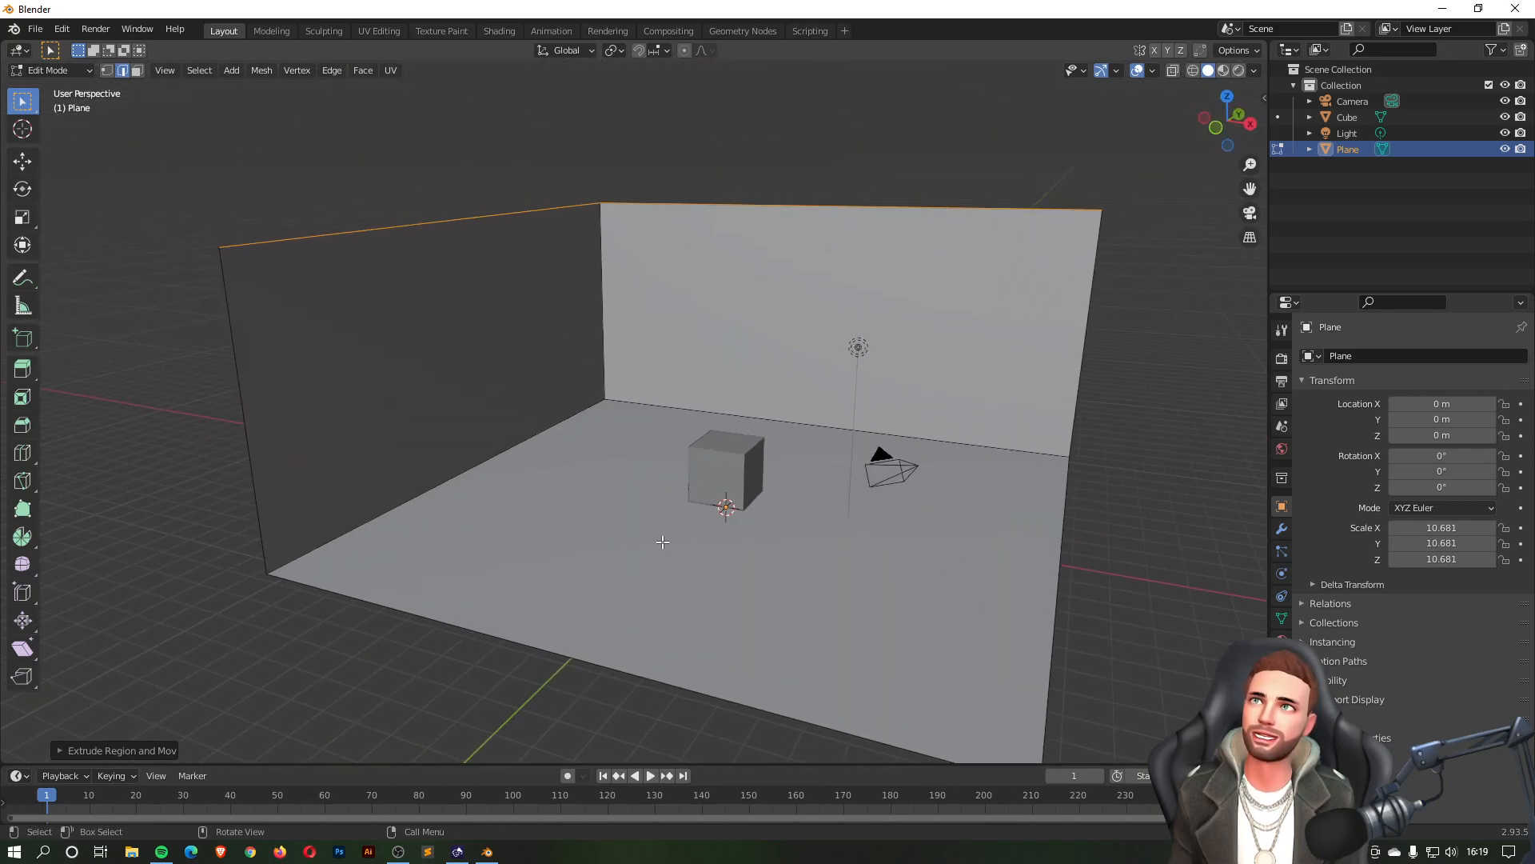
- Bevel the vertical corner edge and both wall-to-floor edges about 0.33 m wide with many segments to form a rounded backdrop
left_click_drag(550, 340, 636, 417)
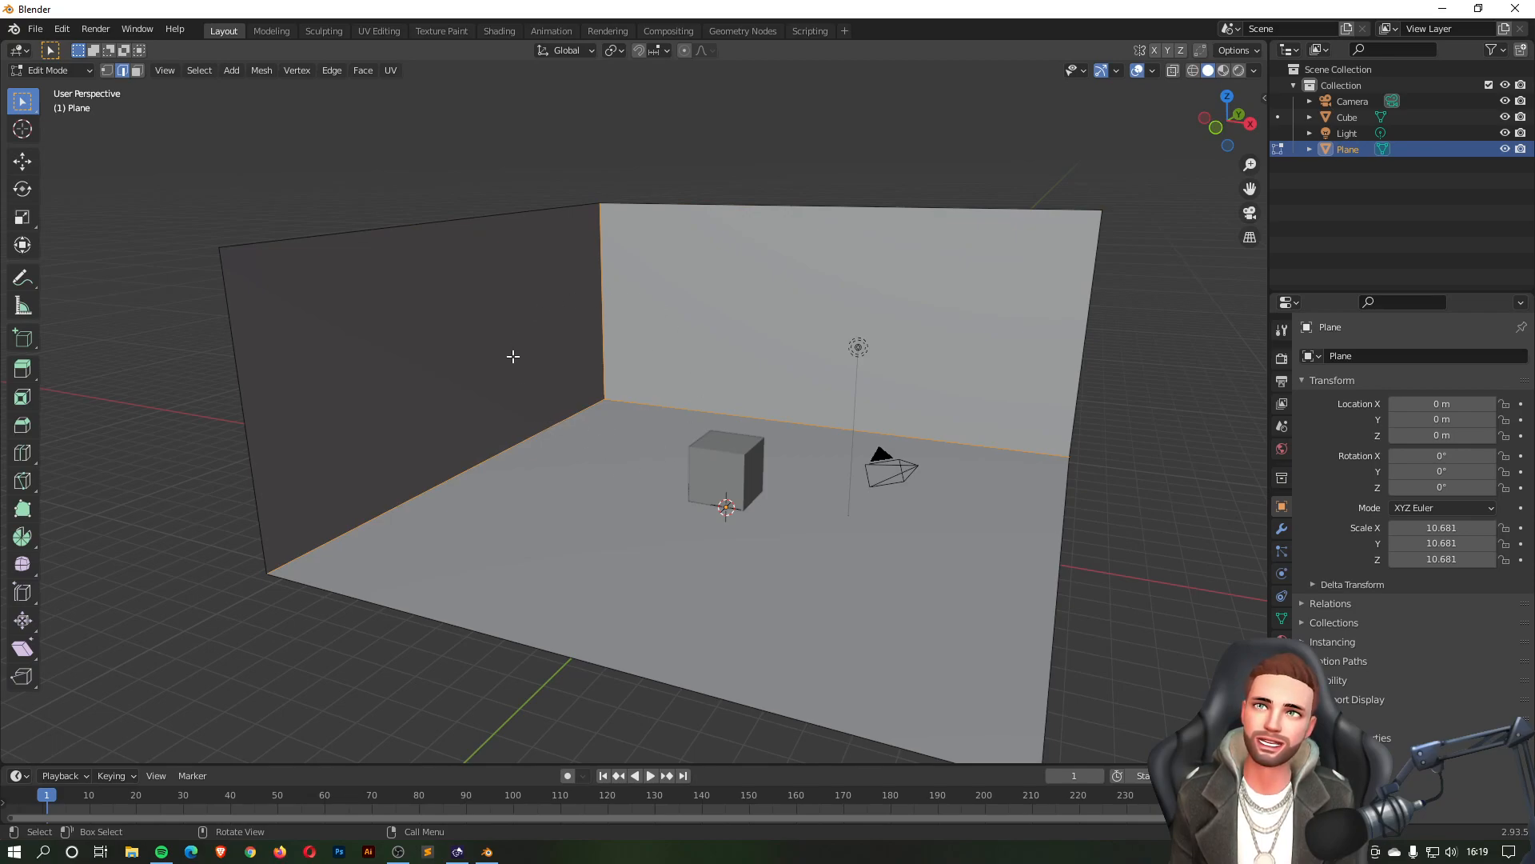
mouse_move(588, 465)
middle_mouse_down()
mouse_move(603, 455)
mouse_move(662, 490)
mouse_move(627, 531)
mouse_move(588, 470)
mouse_move(605, 457)
middle_mouse_up()
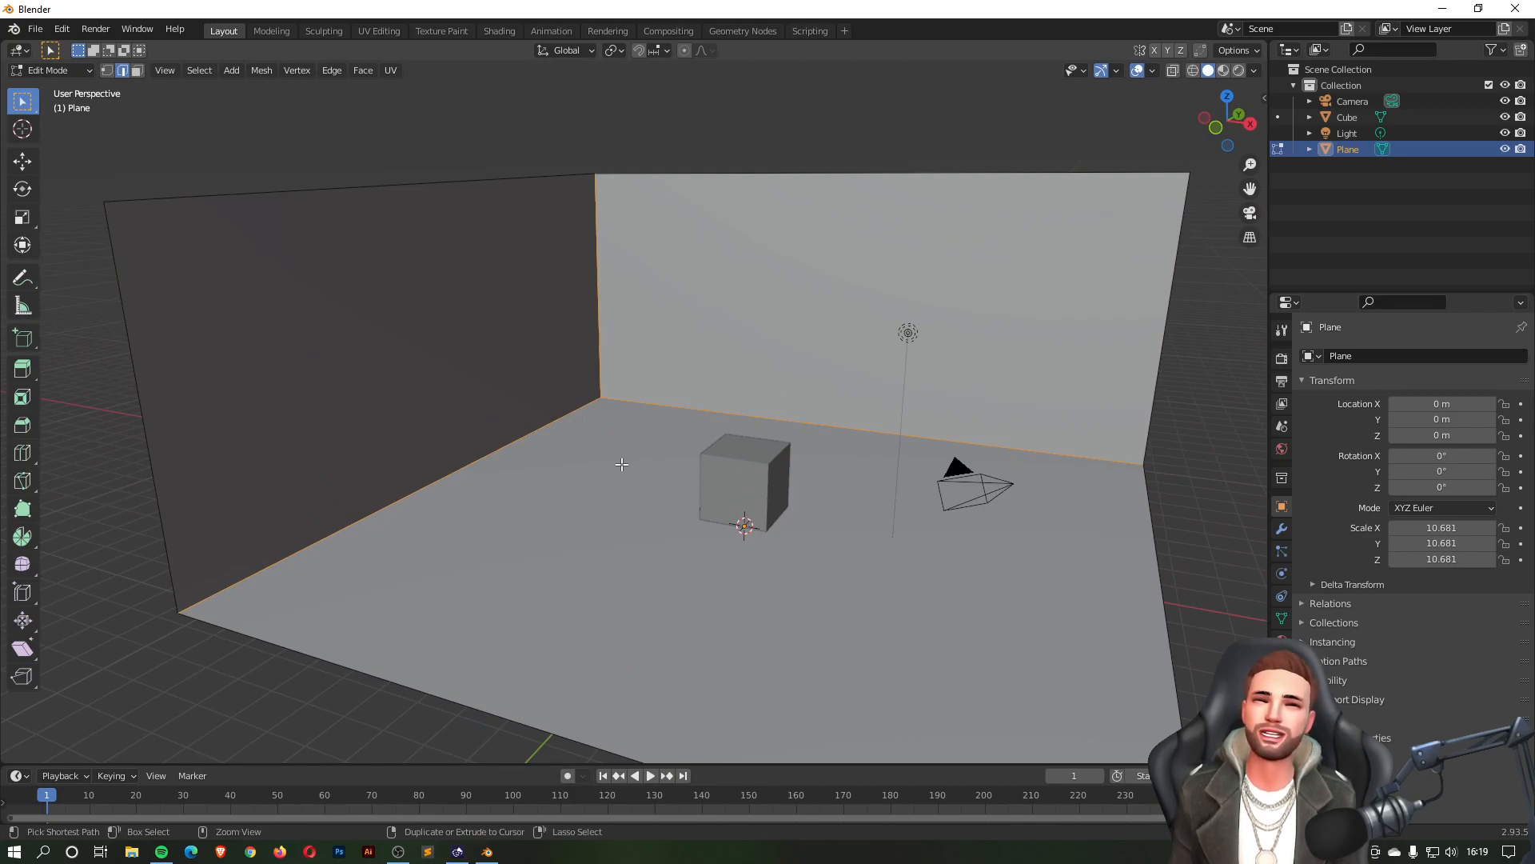
key("ctrl+b")
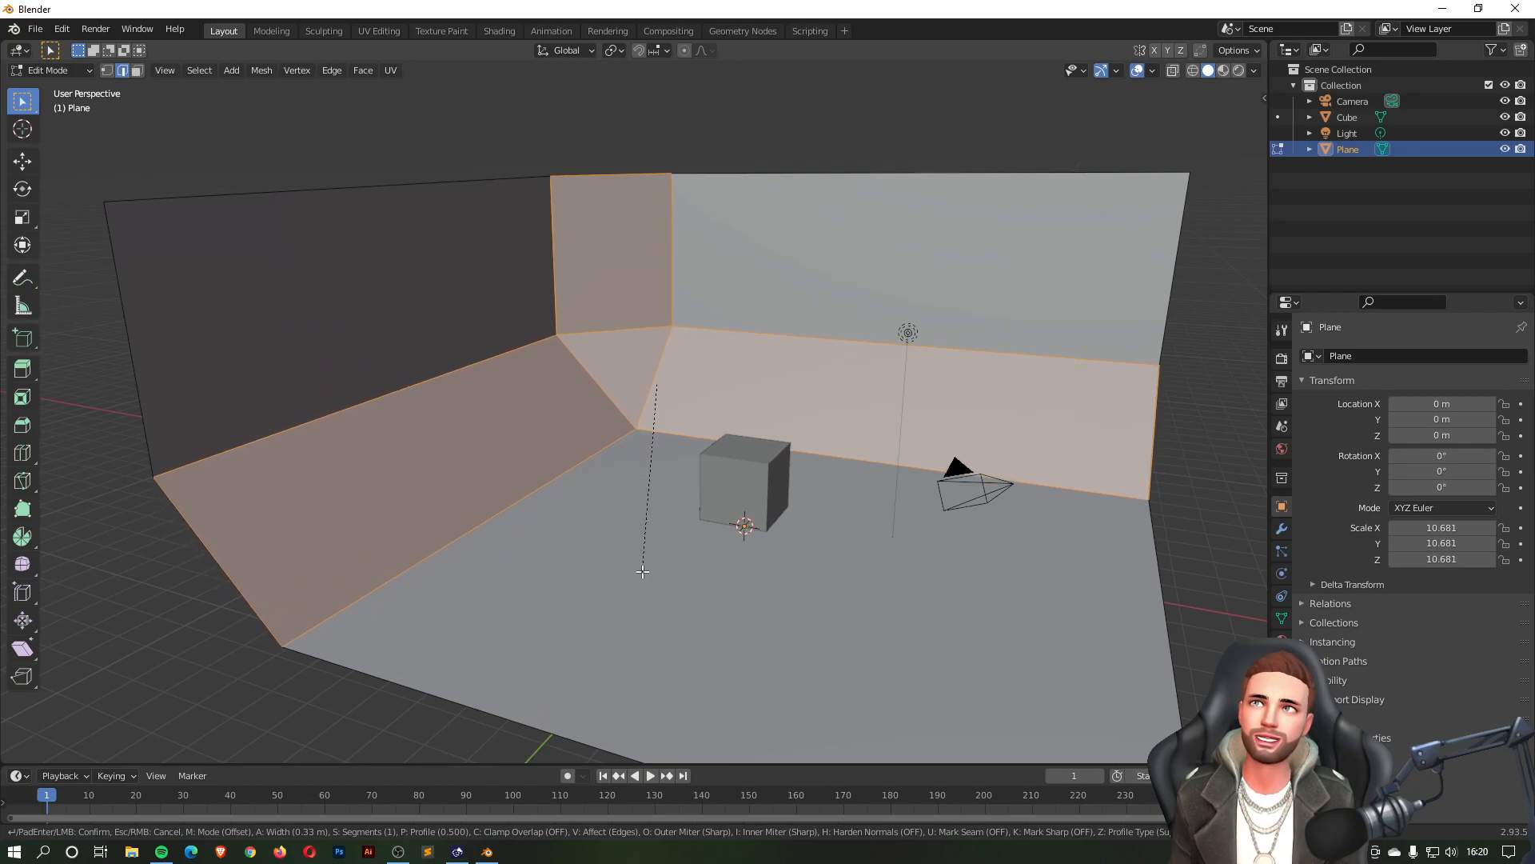
scroll(643, 571, "up", 9)
scroll(643, 570, "up", 3)
scroll(643, 569, "up", 2)
left_click(643, 569)
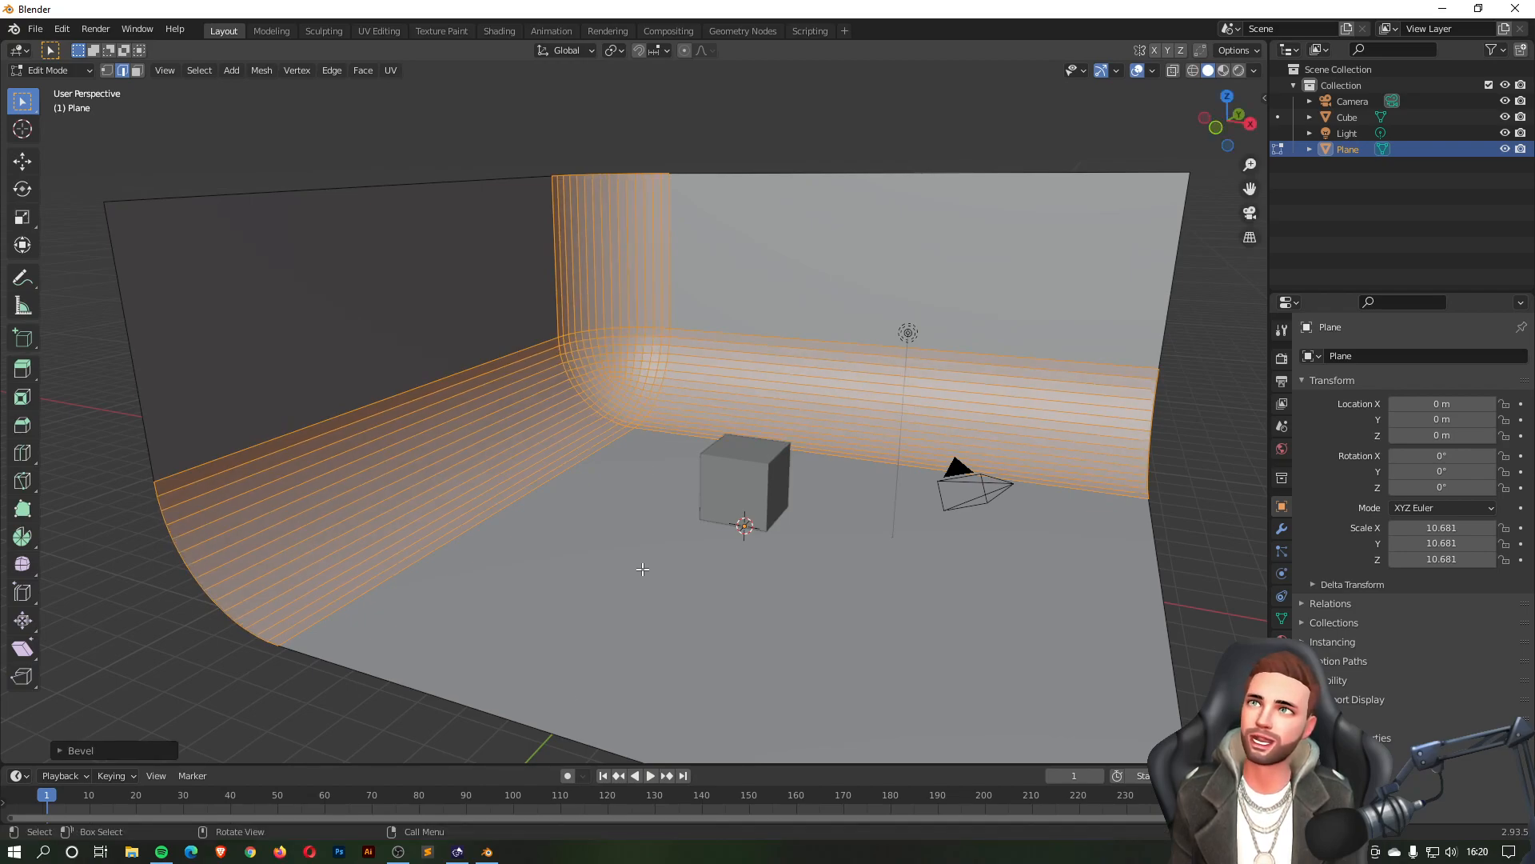
mouse_move(847, 543)
middle_mouse_down()
mouse_move(818, 603)
mouse_move(837, 553)
mouse_move(871, 548)
middle_mouse_up()
left_click(1183, 674)
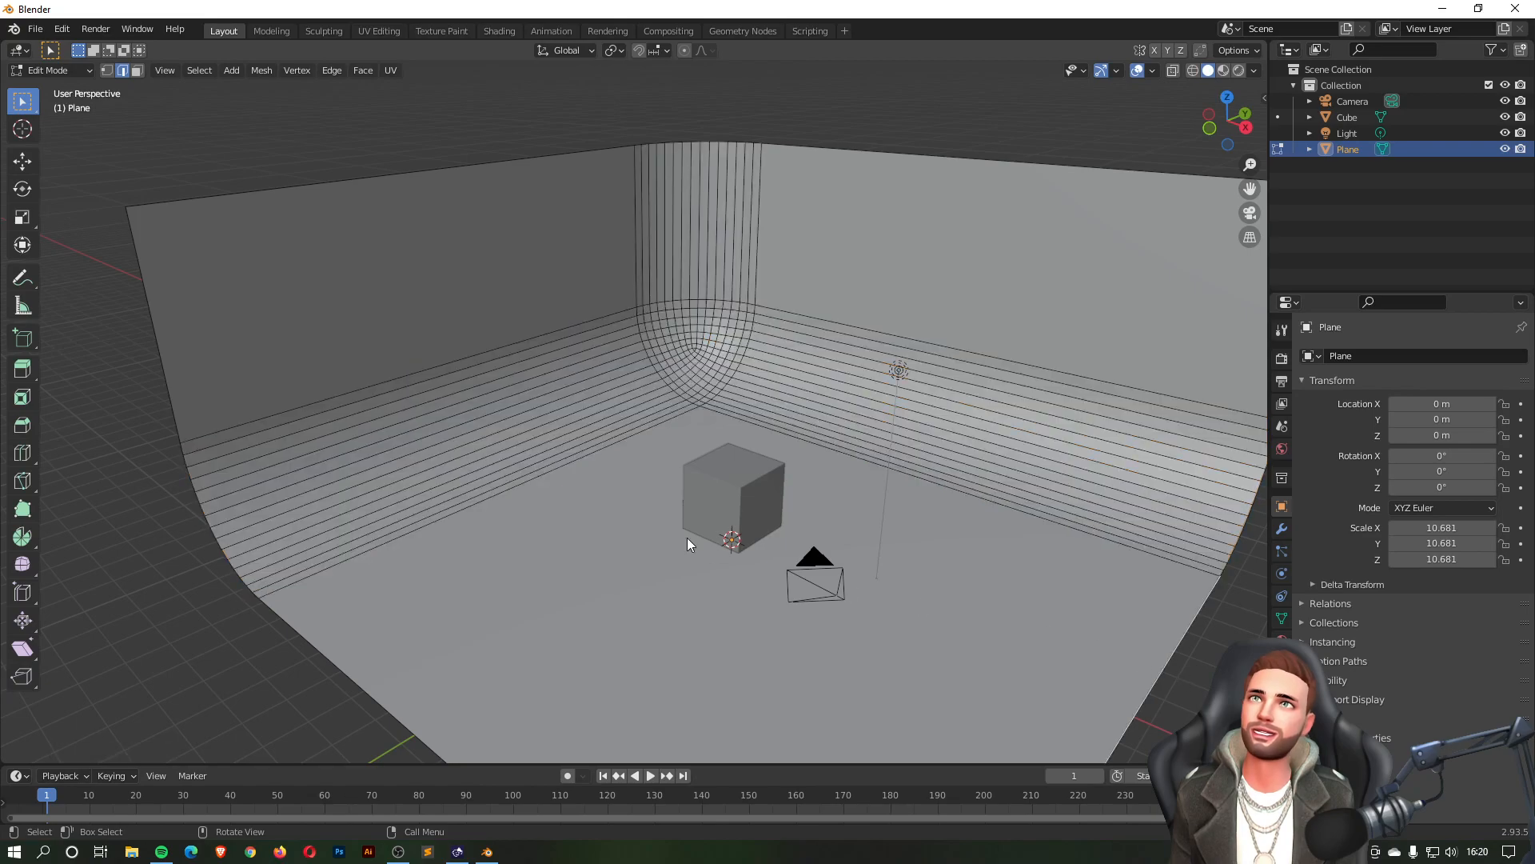
- Return to Object Mode and apply smooth shading to the curved backdrop
key("Tab")
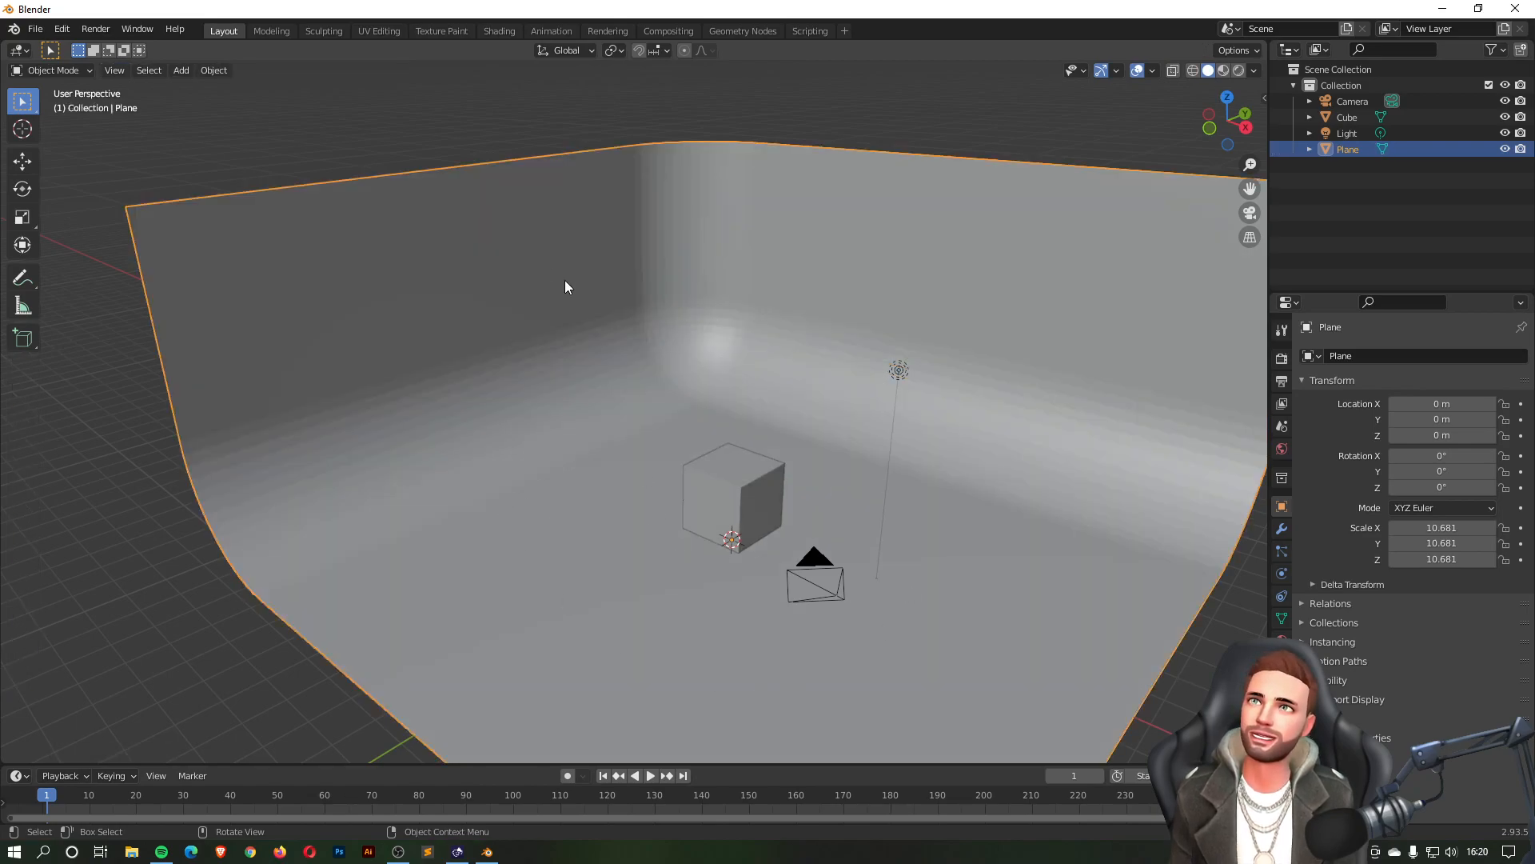
right_click(582, 240)
left_click(582, 240)
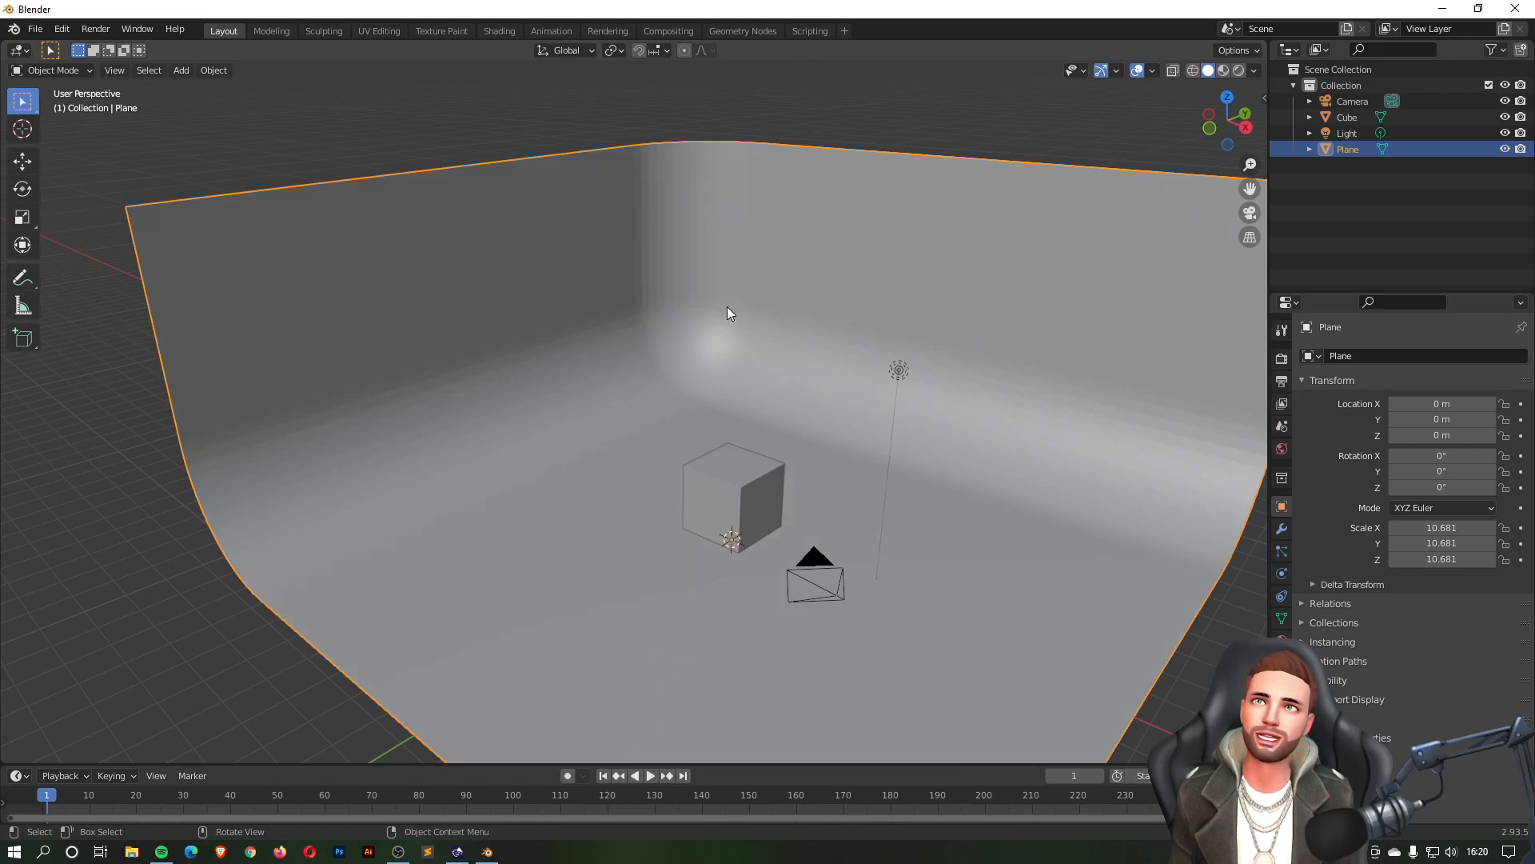
right_click(708, 293)
left_click(709, 293)
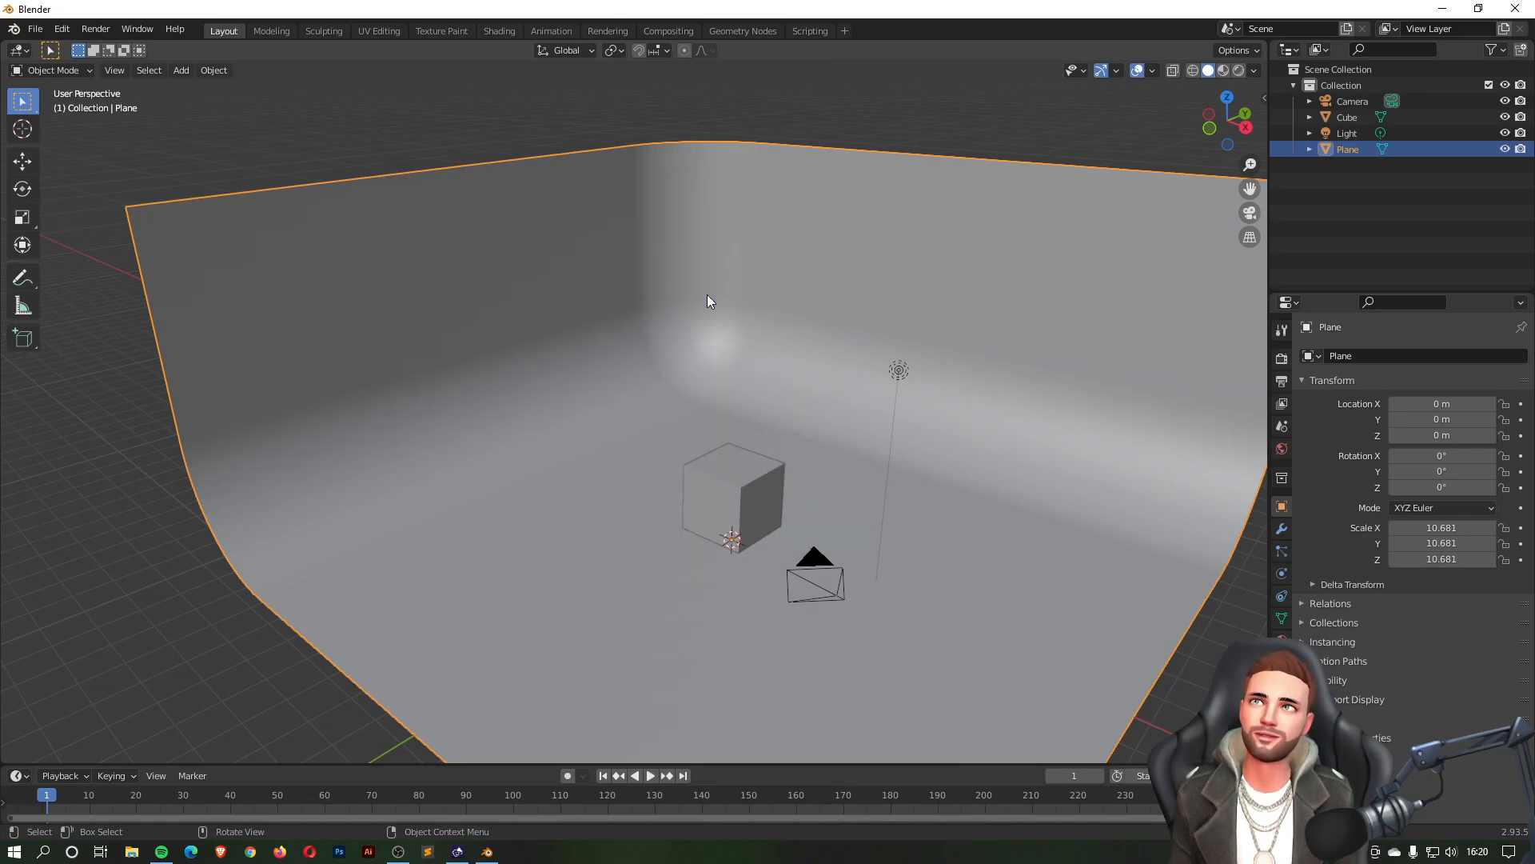
mouse_move(770, 406)
middle_mouse_down()
mouse_move(827, 390)
mouse_move(744, 410)
middle_mouse_up()
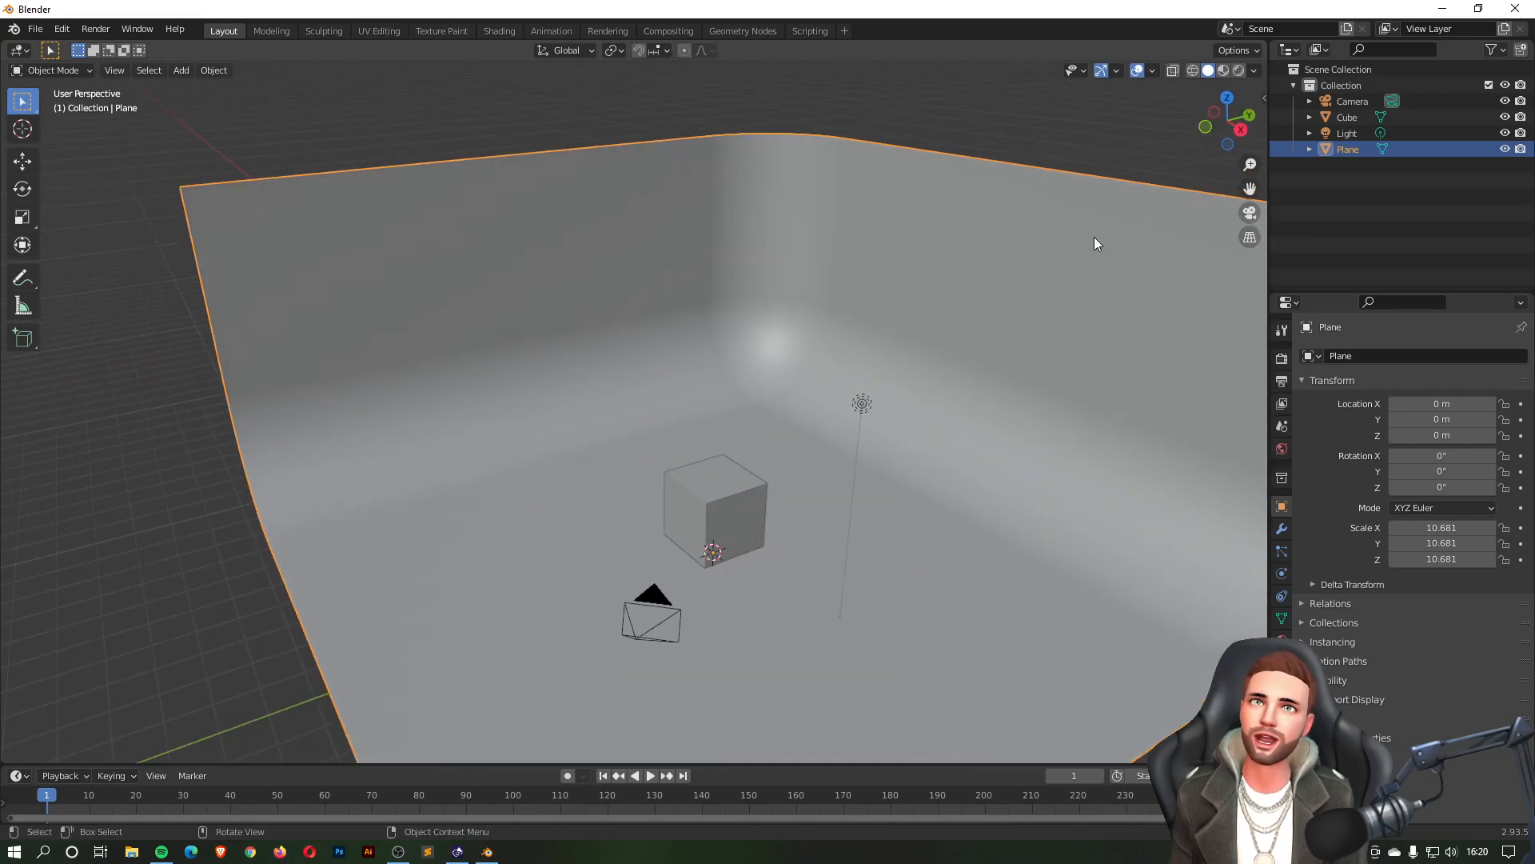
- Switch the viewport to rendered shading to preview the lighting on the cube and backdrop
left_click(1239, 69)
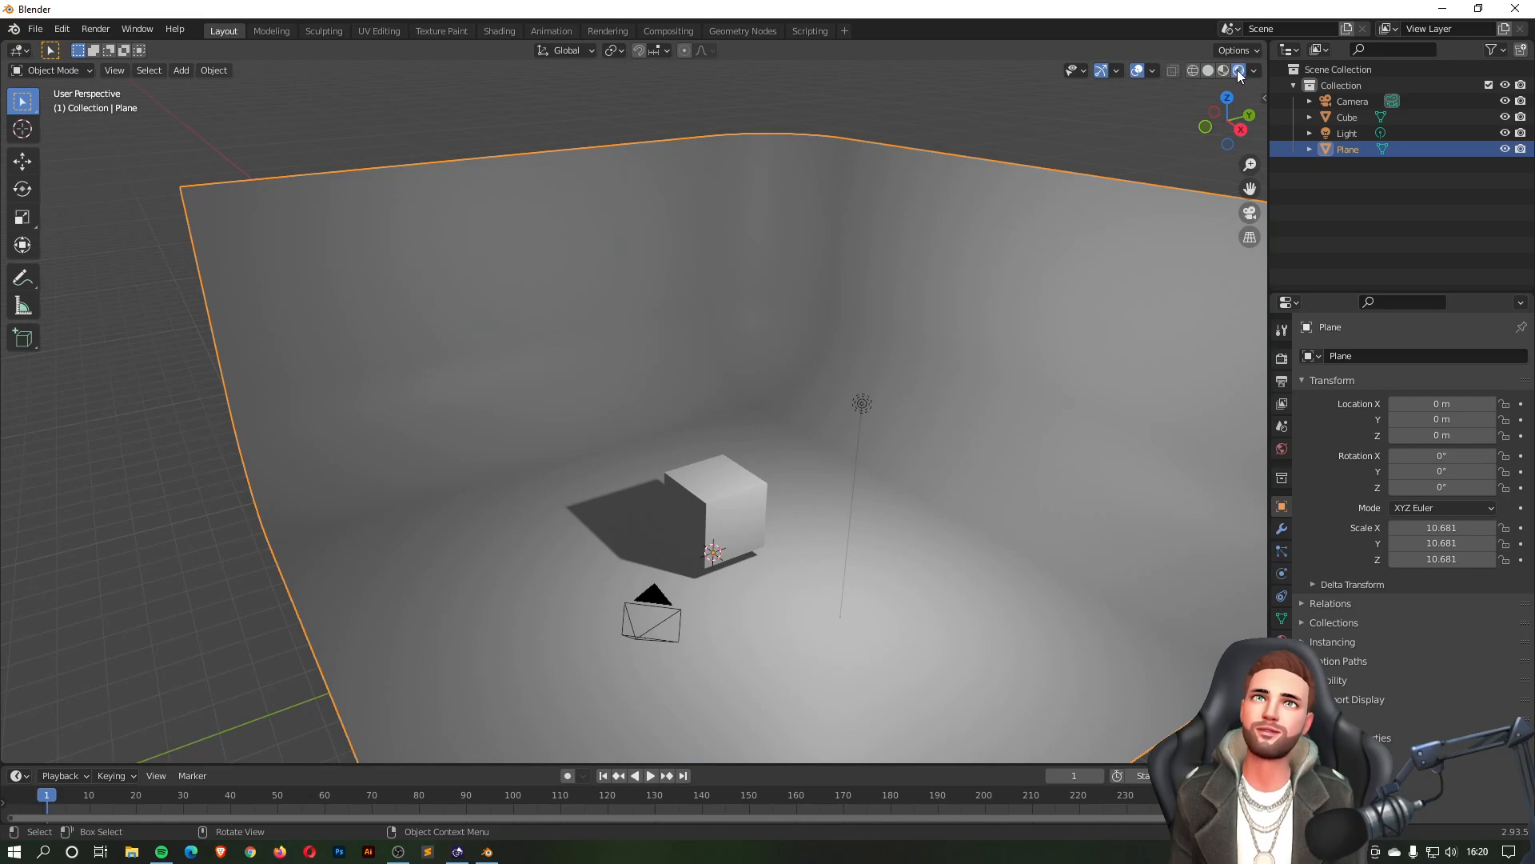
middle_click_drag(899, 232, 966, 219)
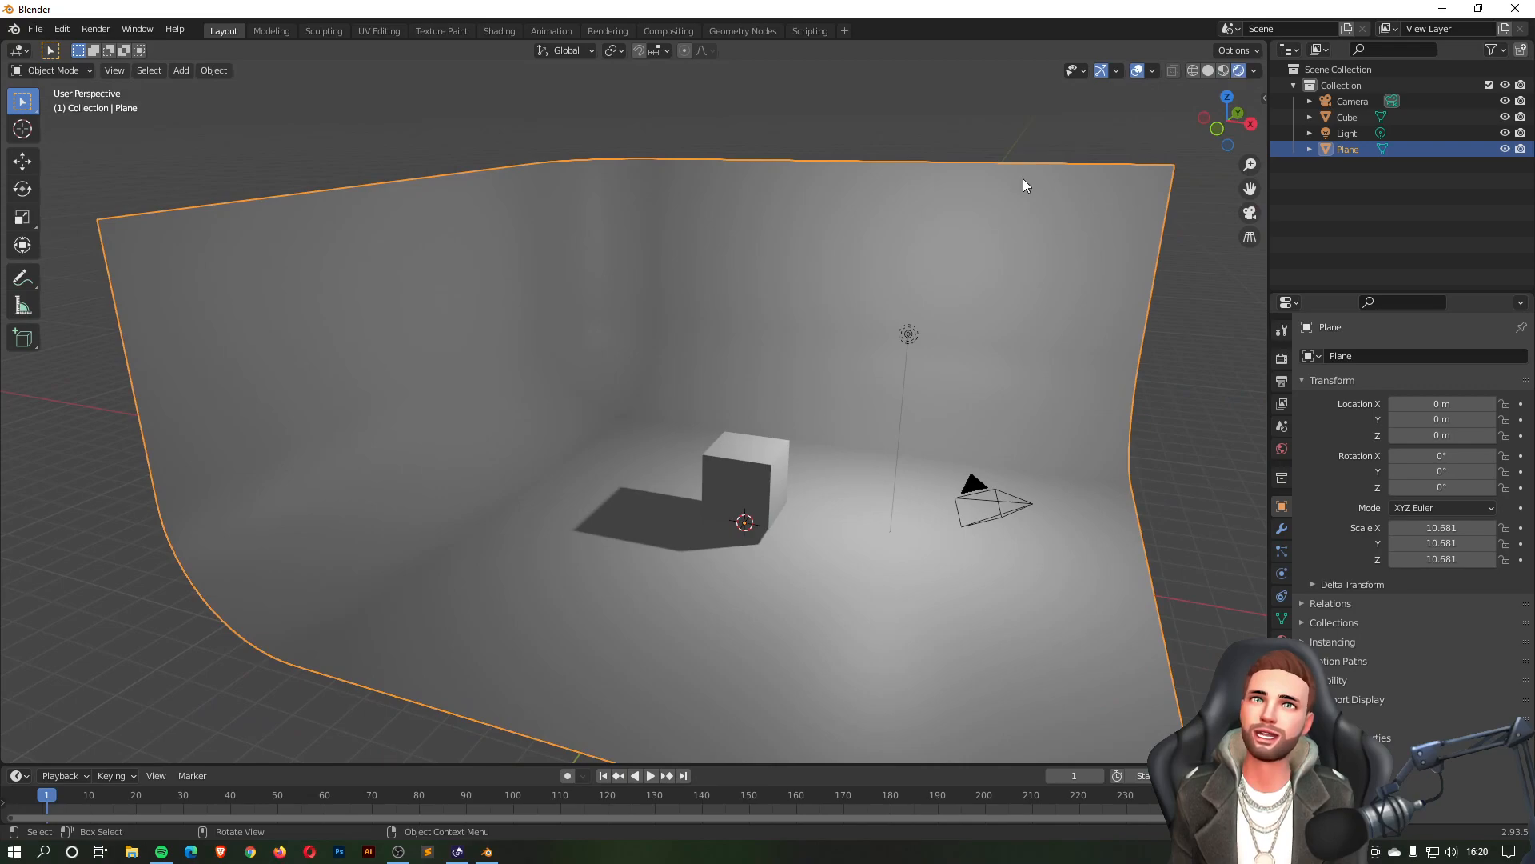
middle_click_drag(934, 294, 933, 343)
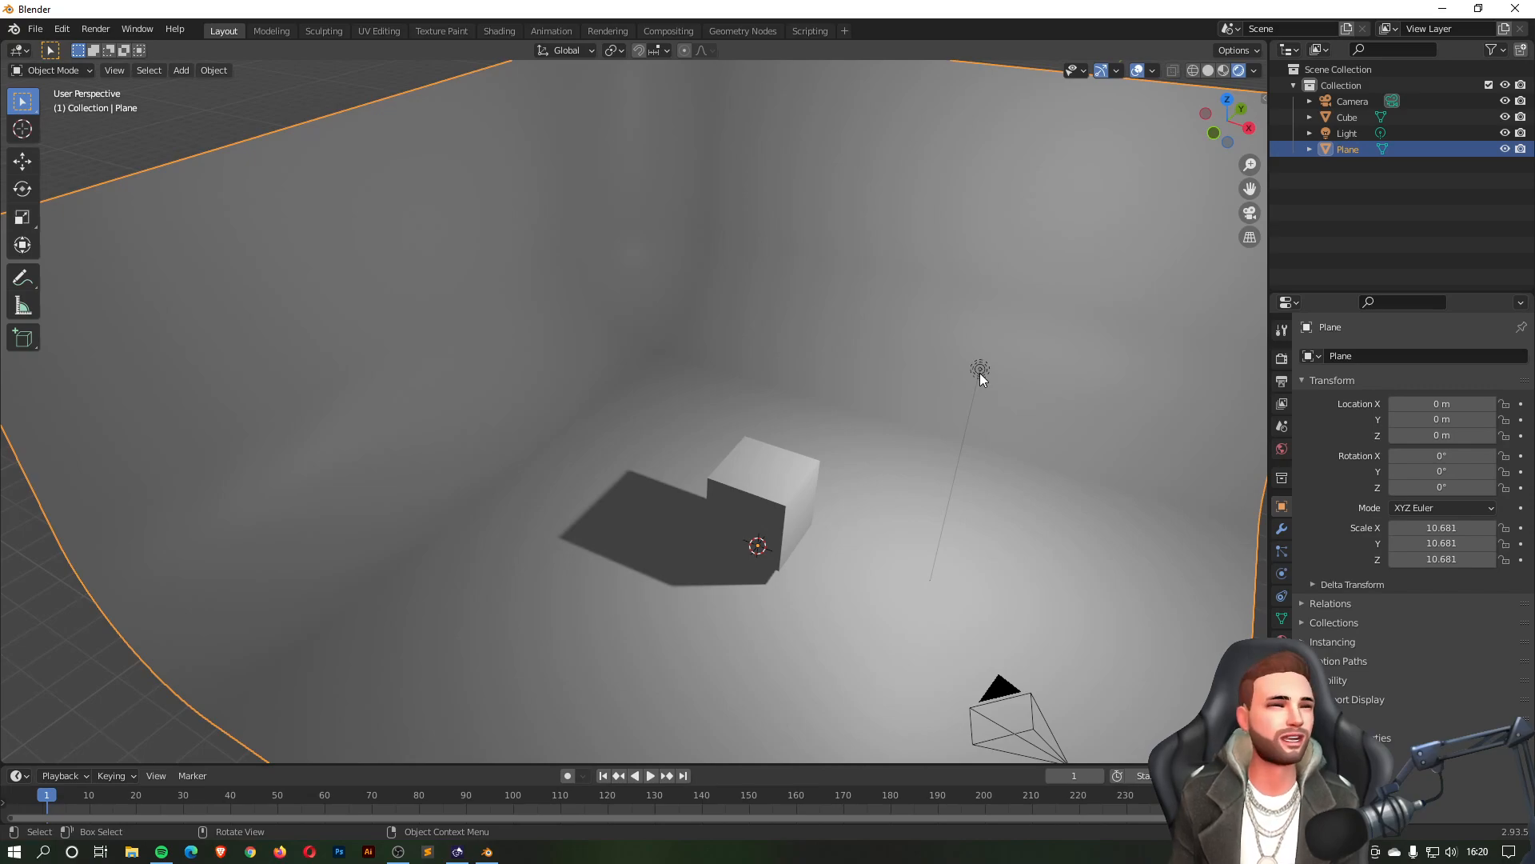
- In top view, move the light horizontally to about X 3.39 m, Y -3.38 m, between the cube and the camera
key("KP_7")
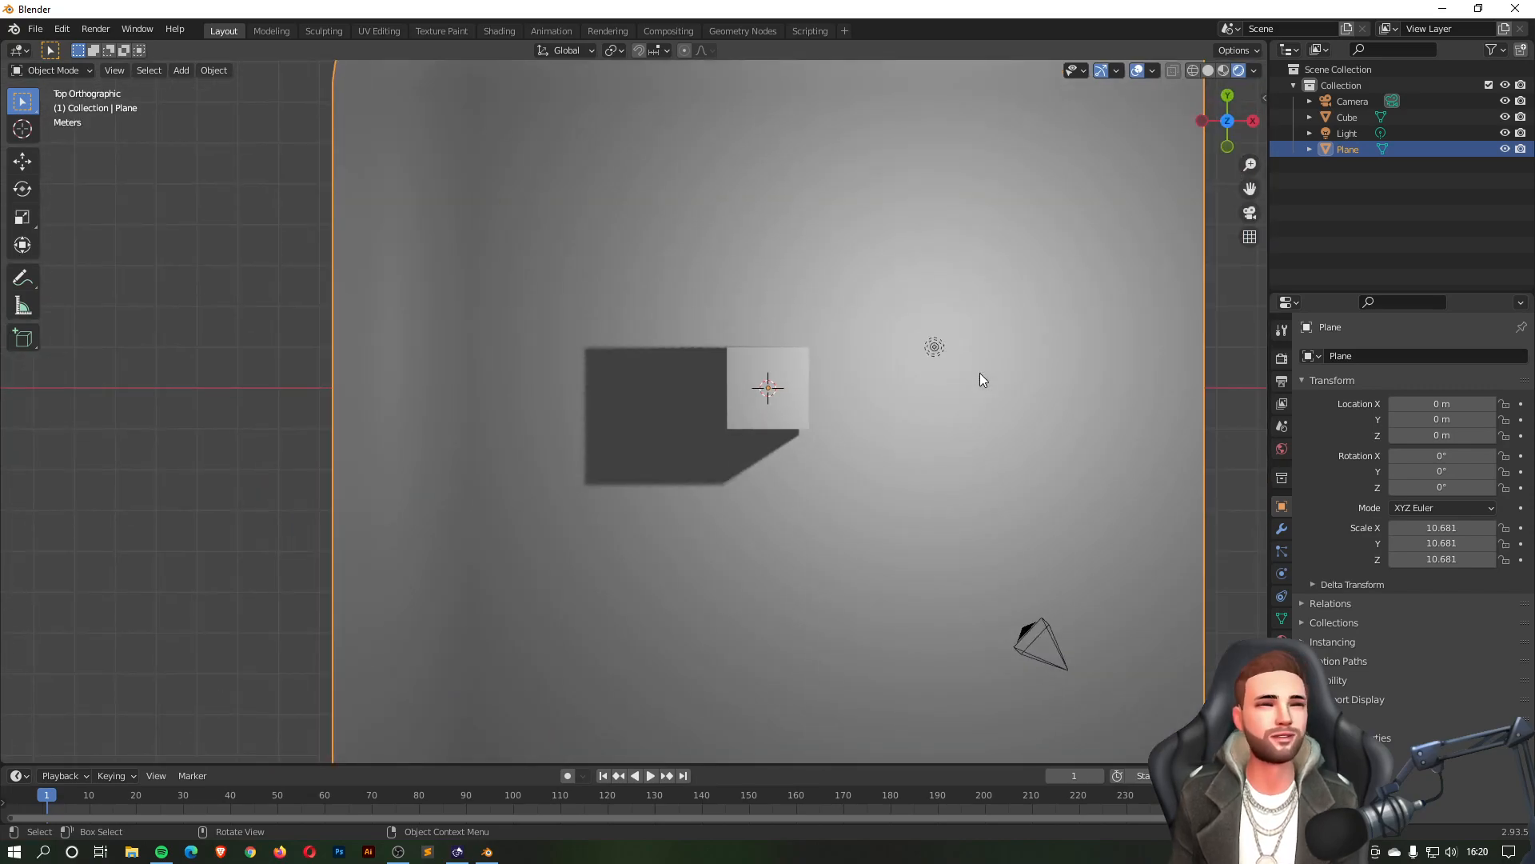
left_click(934, 348)
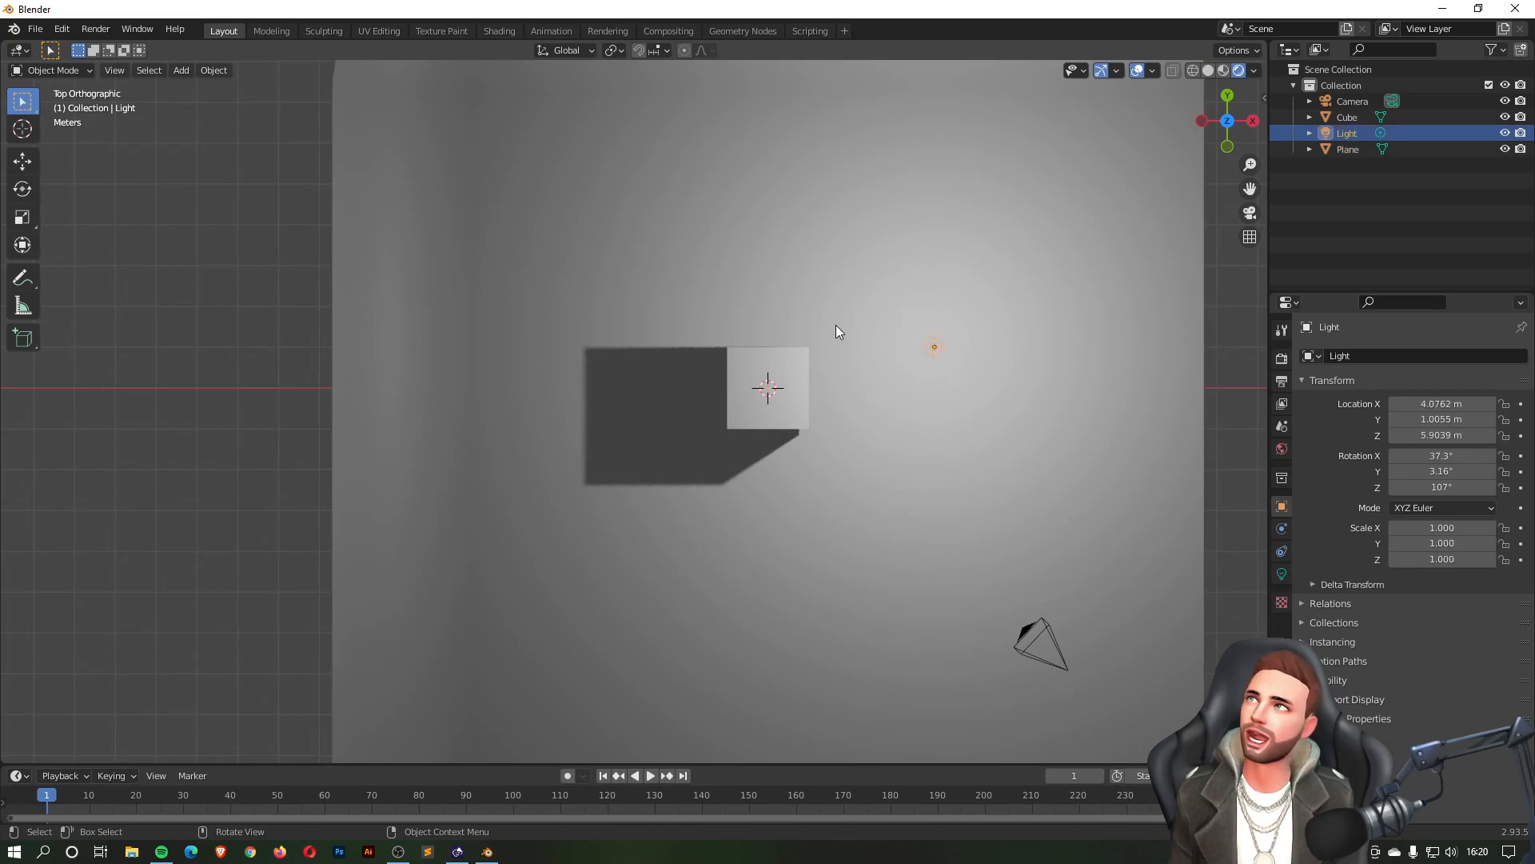
key("g")
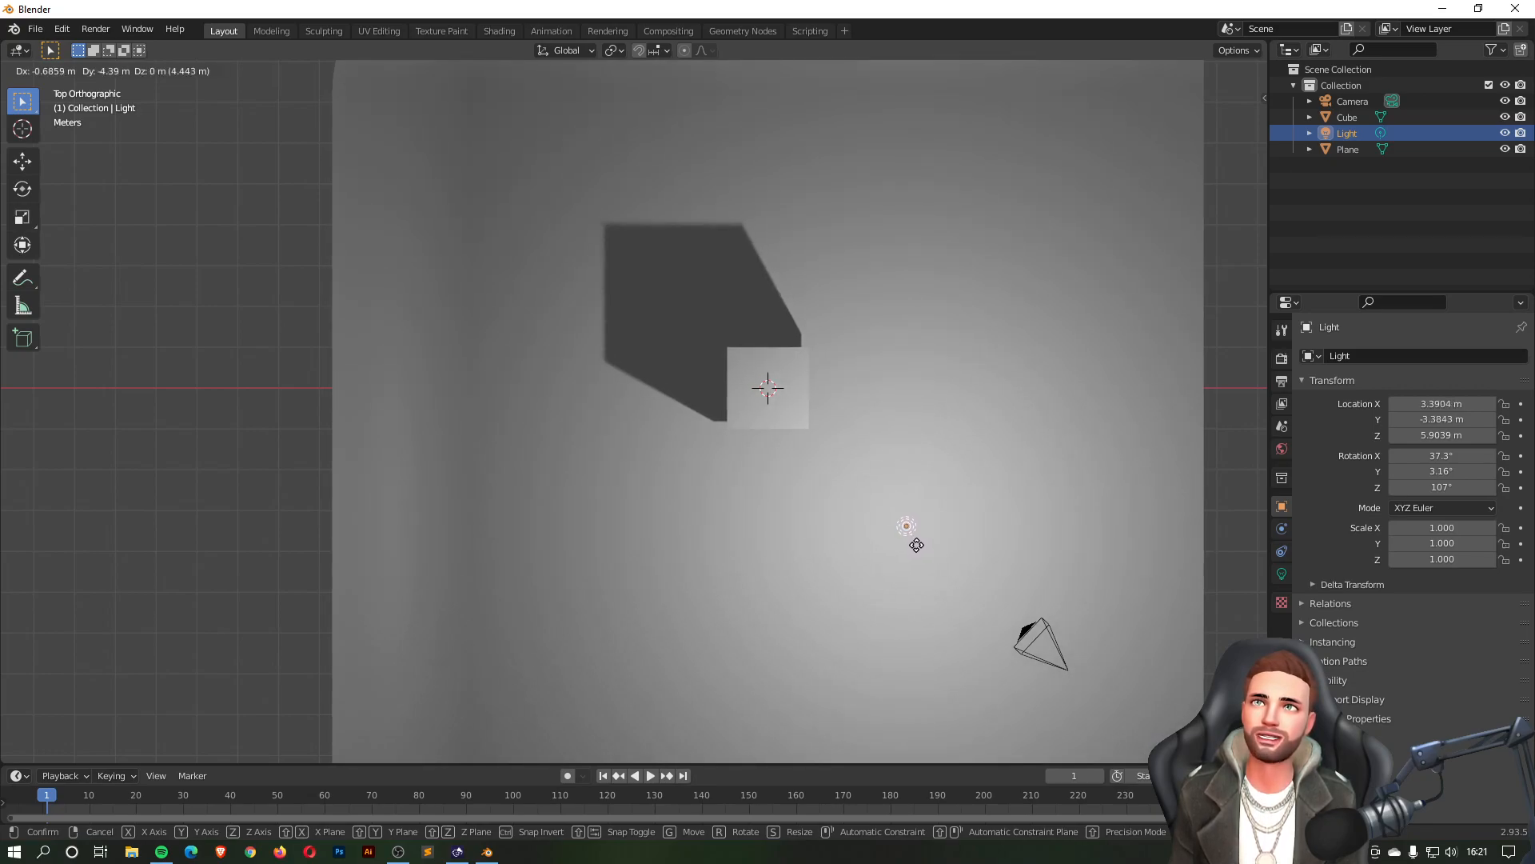
left_click(916, 545)
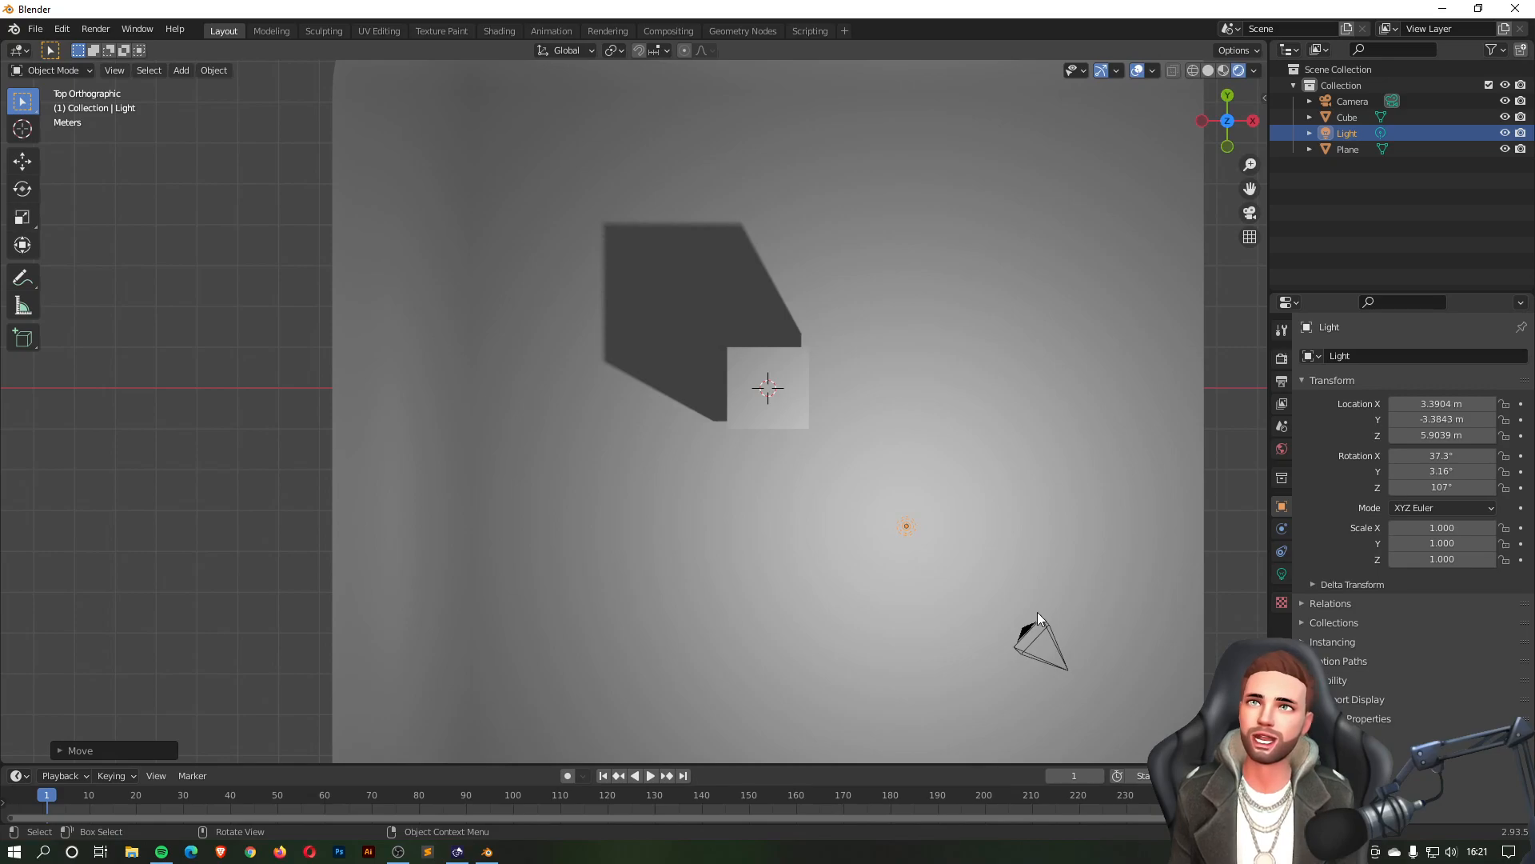
- Add an area light at the scene origin, alongside the existing point light
middle_click_drag(1053, 590, 906, 419)
middle_click_drag(855, 477, 950, 514)
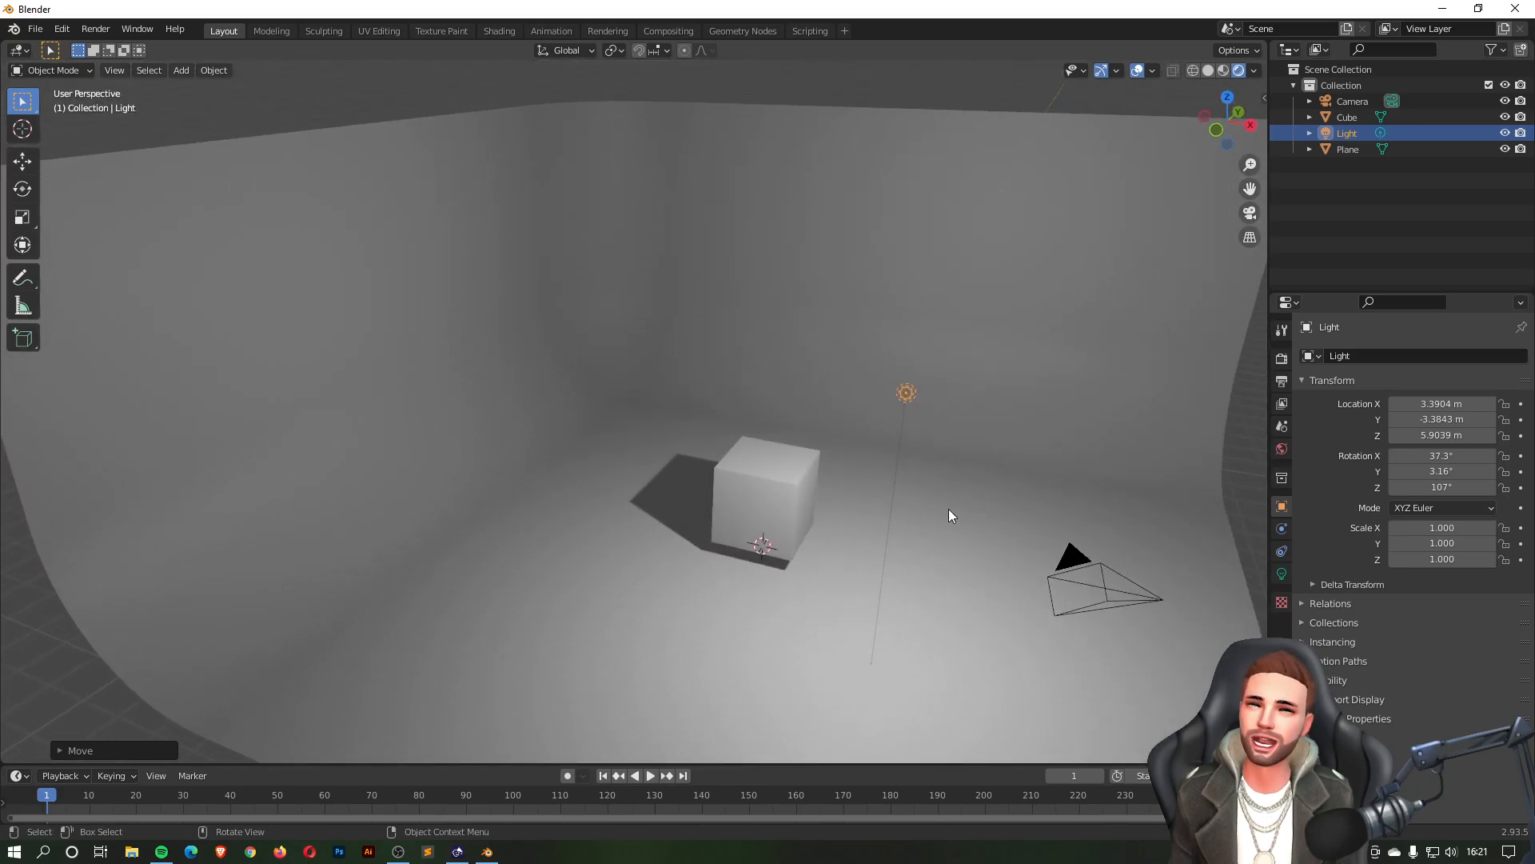
key("shift+a")
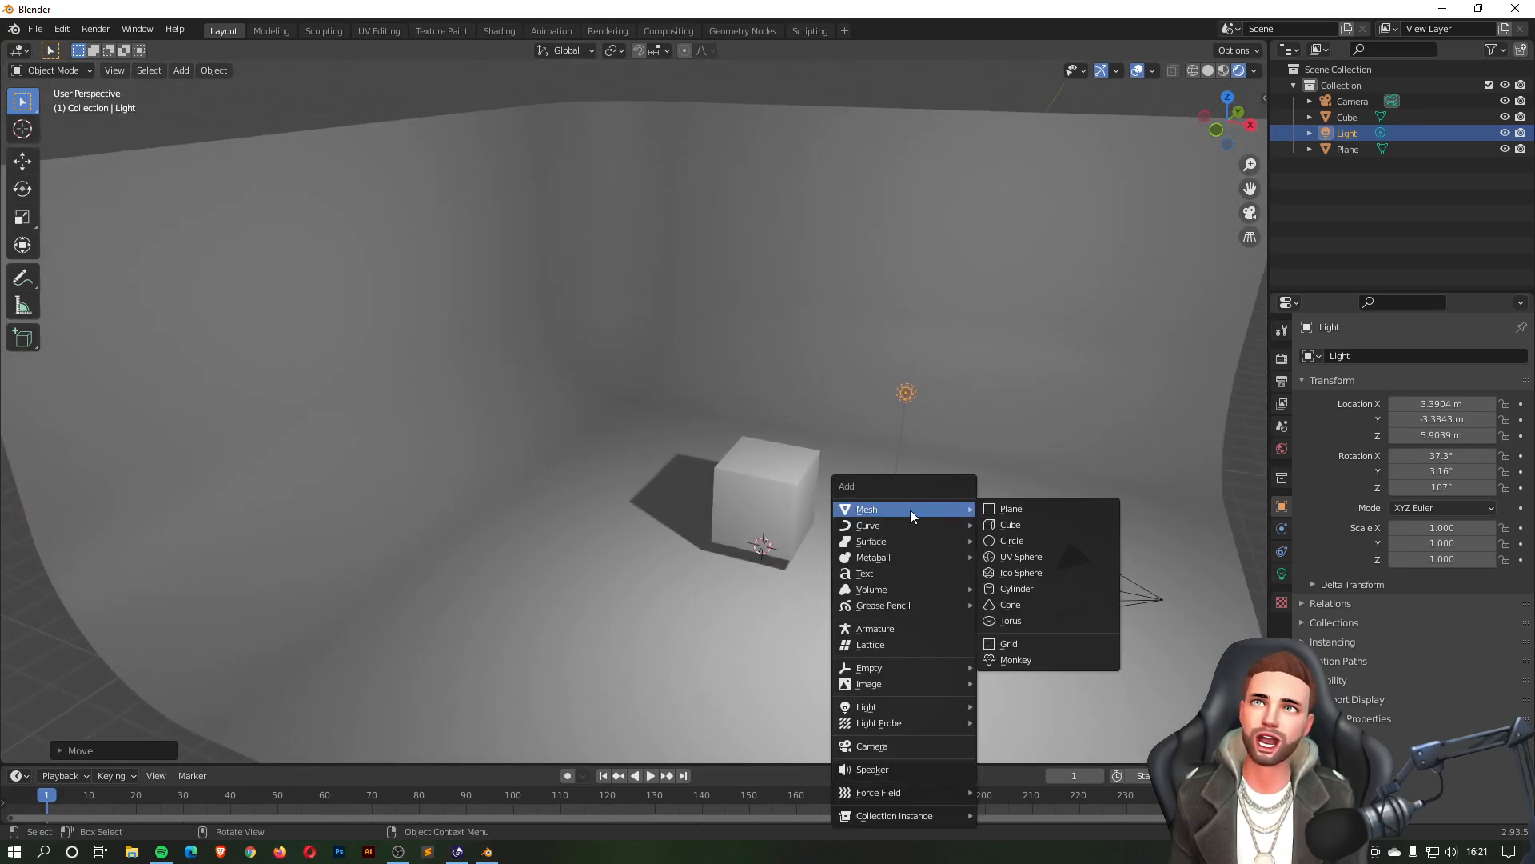
mouse_move(904, 702)
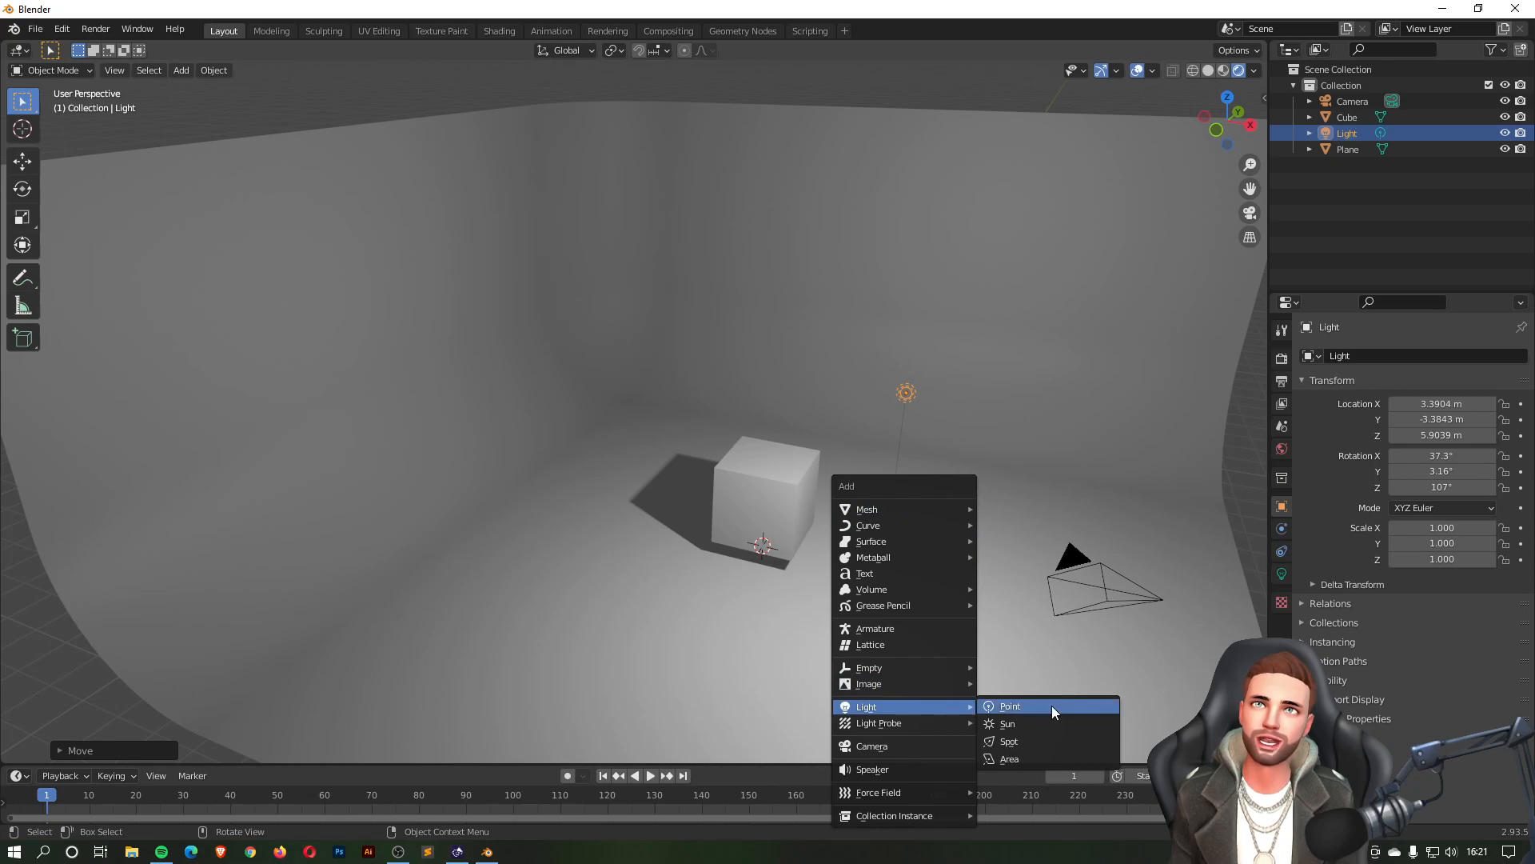
left_click(1048, 757)
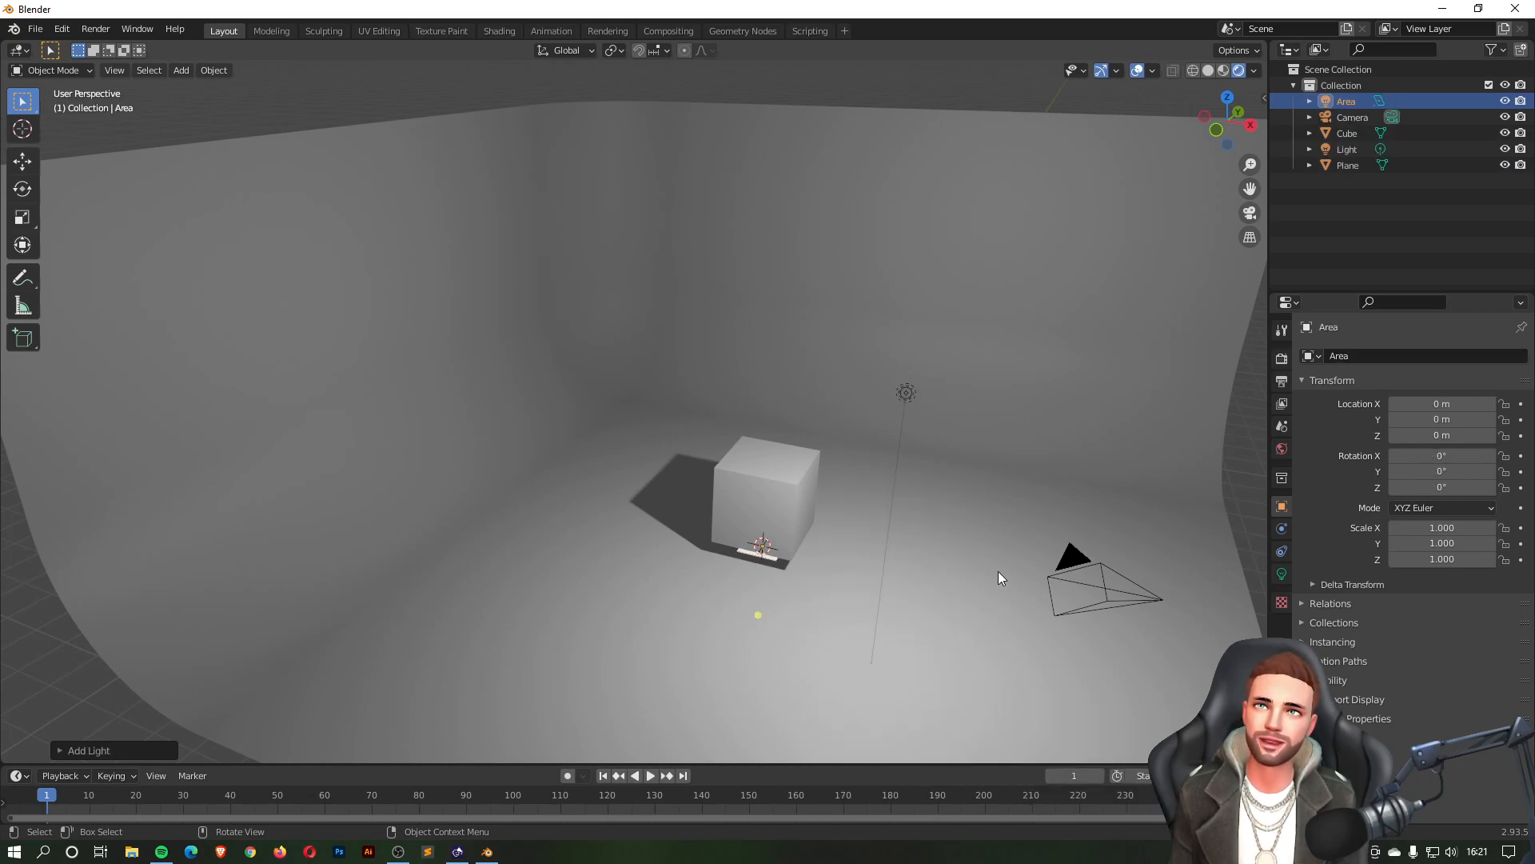
- In front view, raise the area light straight up along Z to about 9.9 m, just above the backdrop walls
scroll(856, 582, "down", 4)
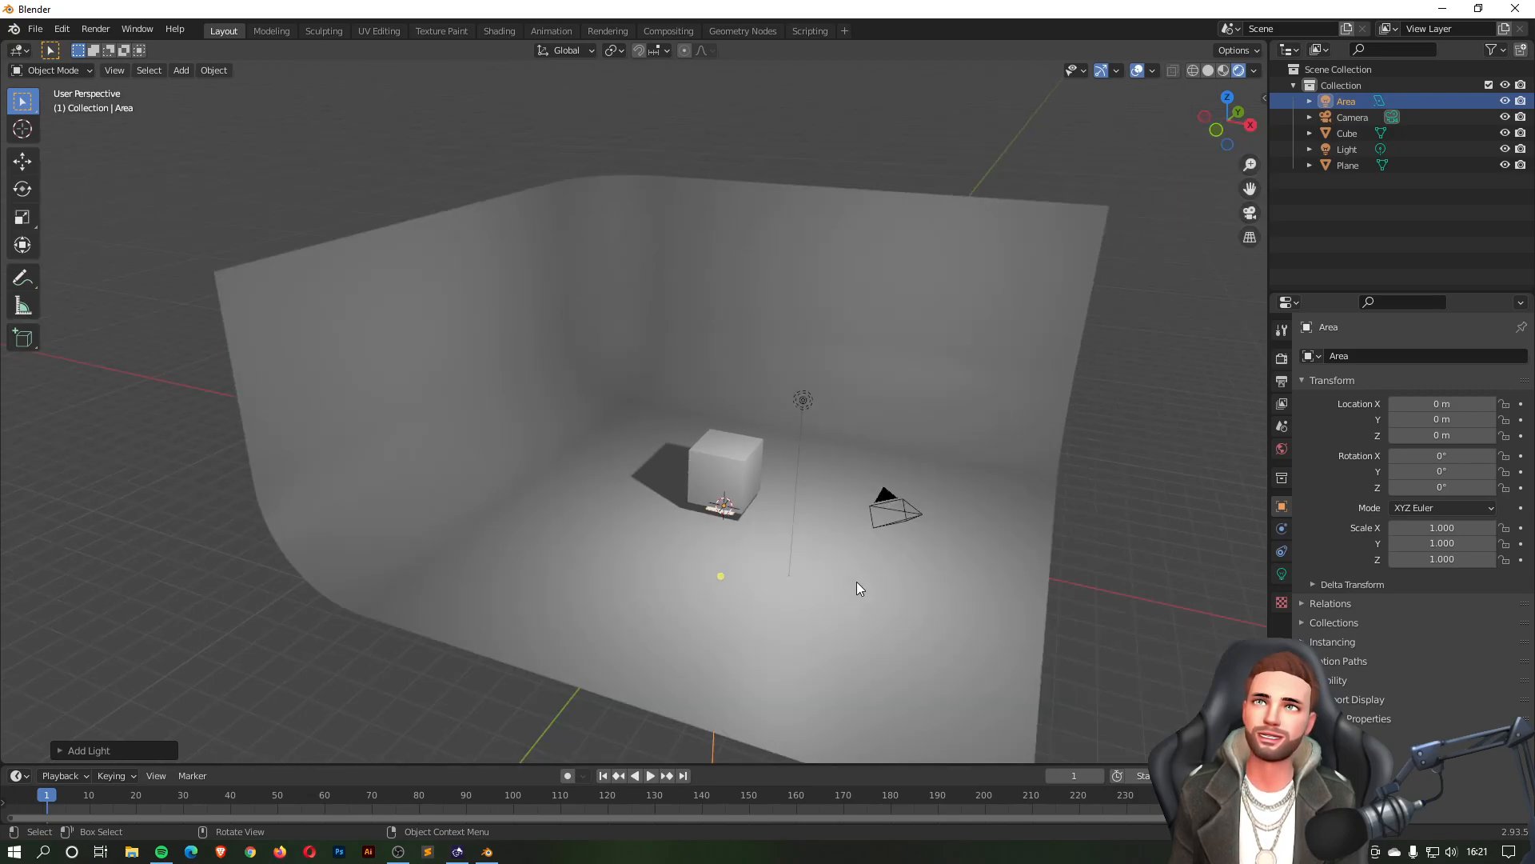
key("KP_1")
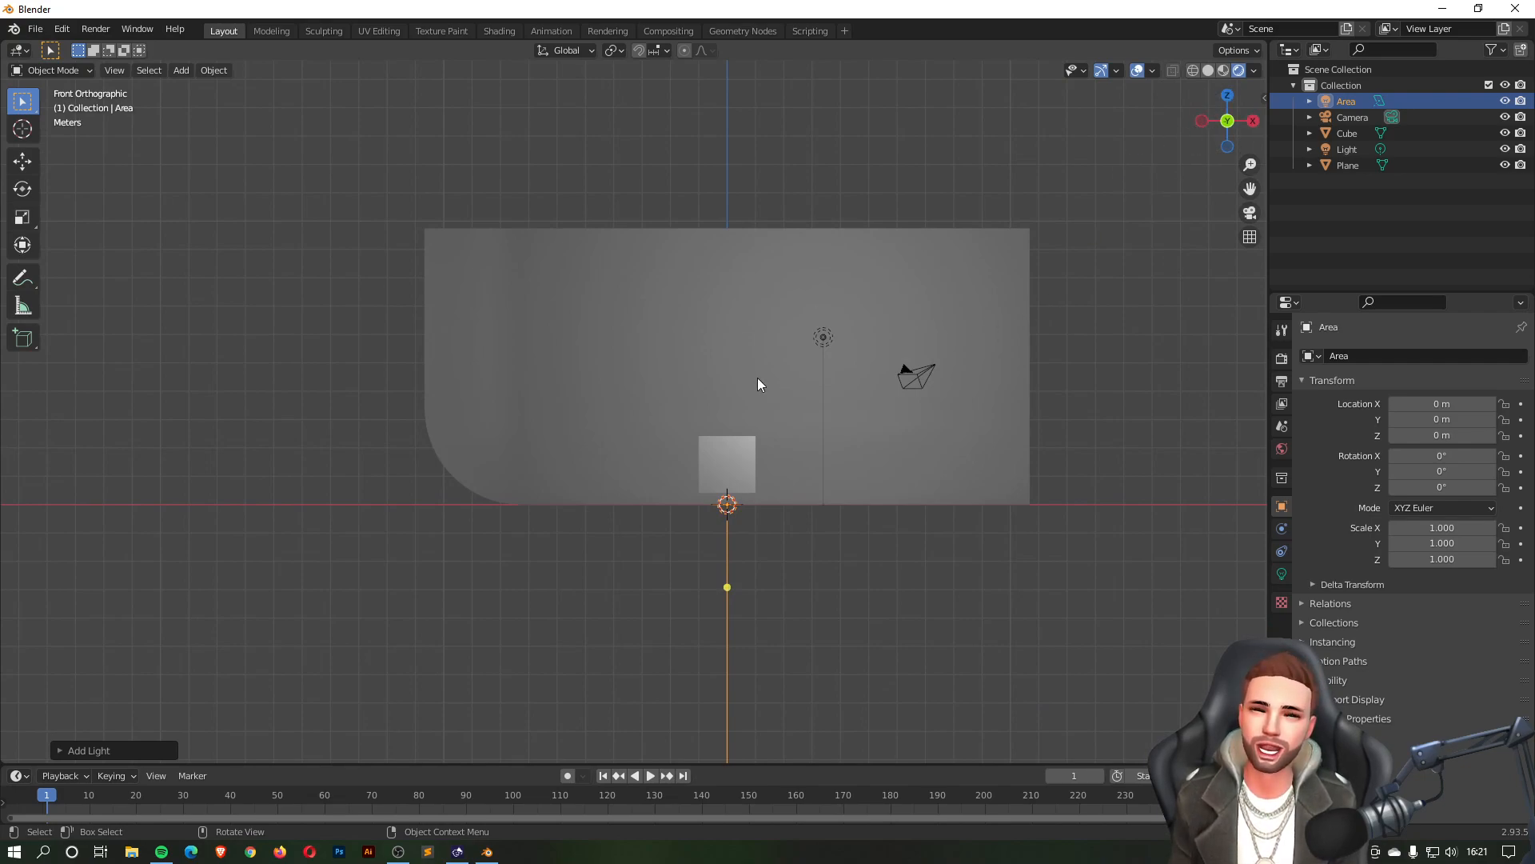
key("g")
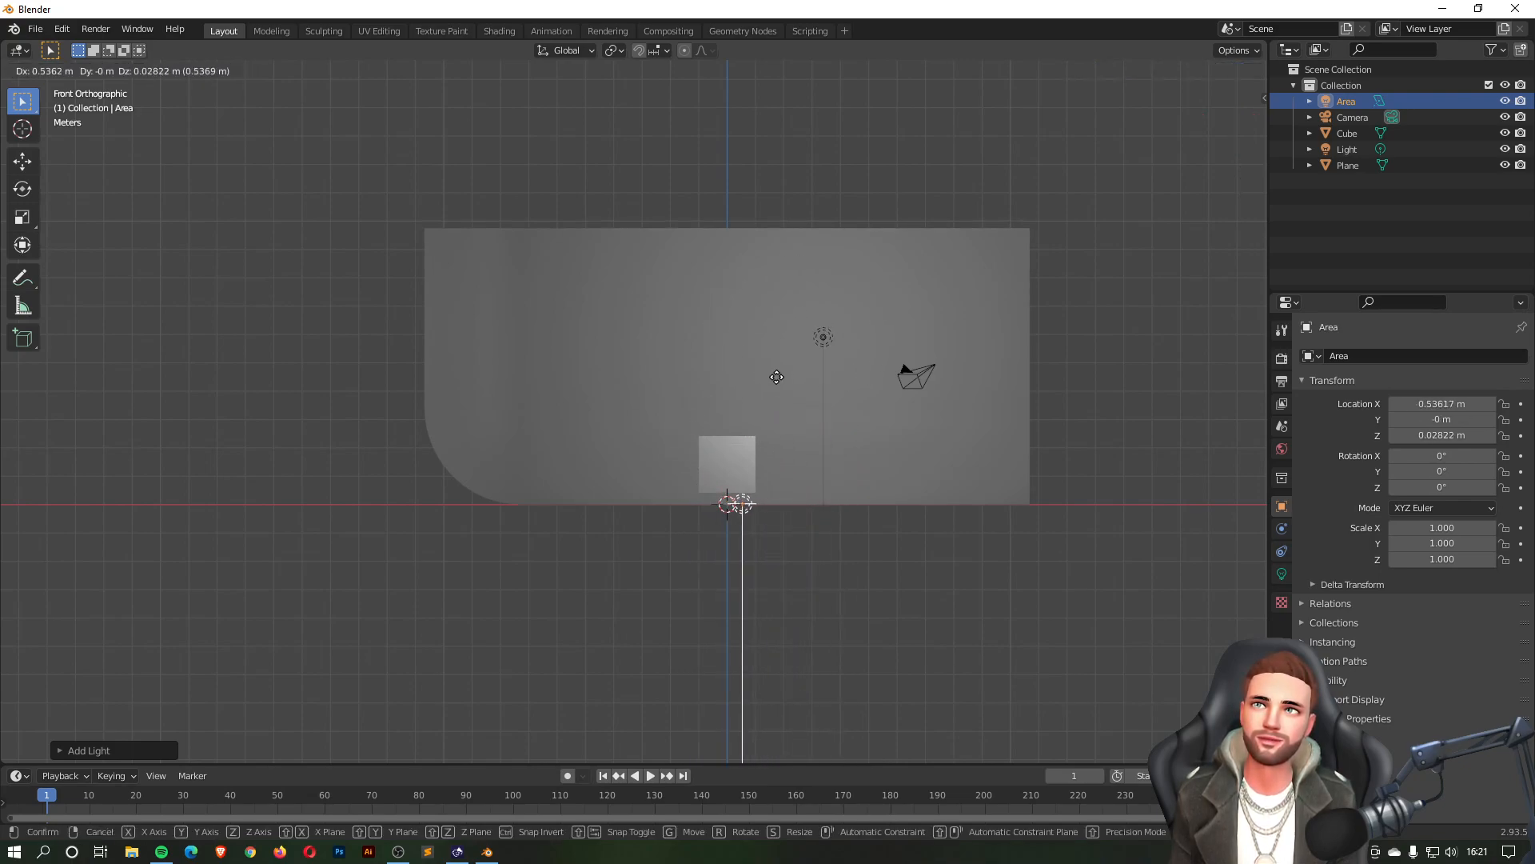
key("z")
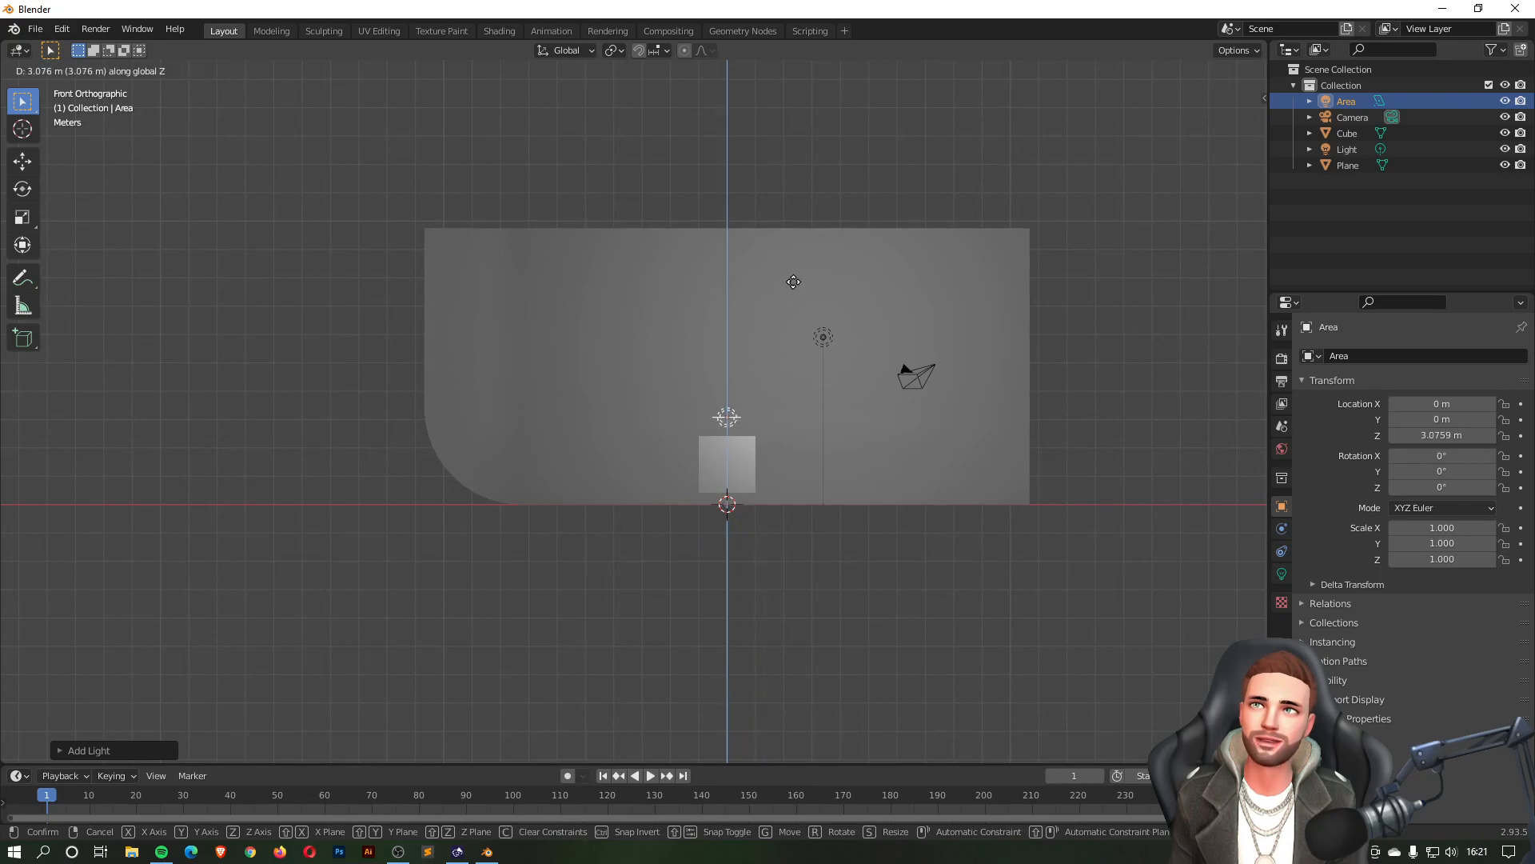
left_click(788, 97)
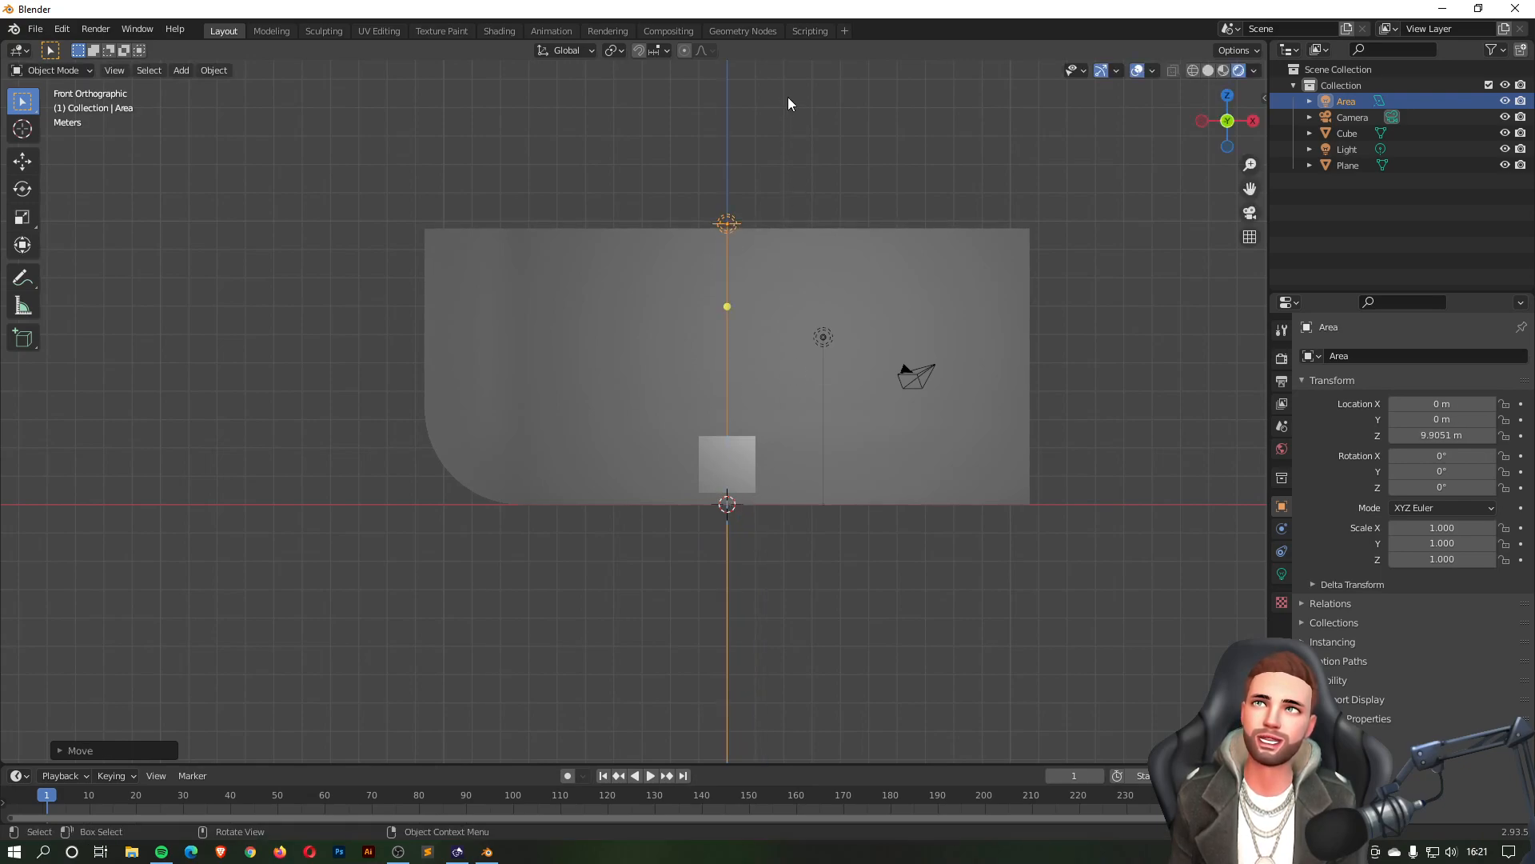
- Enlarge the square area light to about 21.5 m so it spans the whole backdrop
middle_click_drag(835, 235, 803, 296)
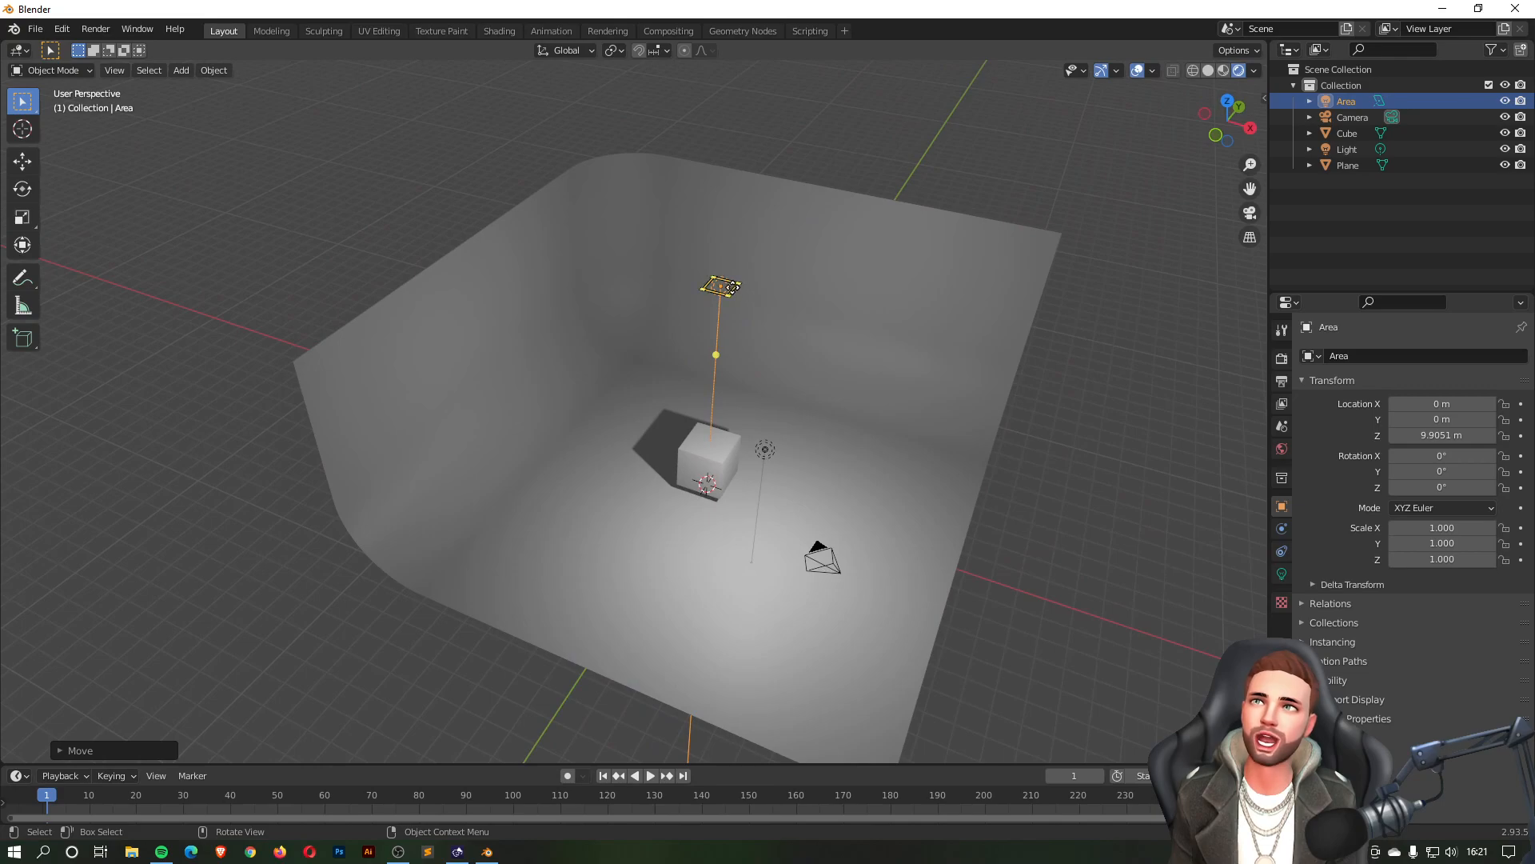
left_click_drag(732, 287, 962, 589)
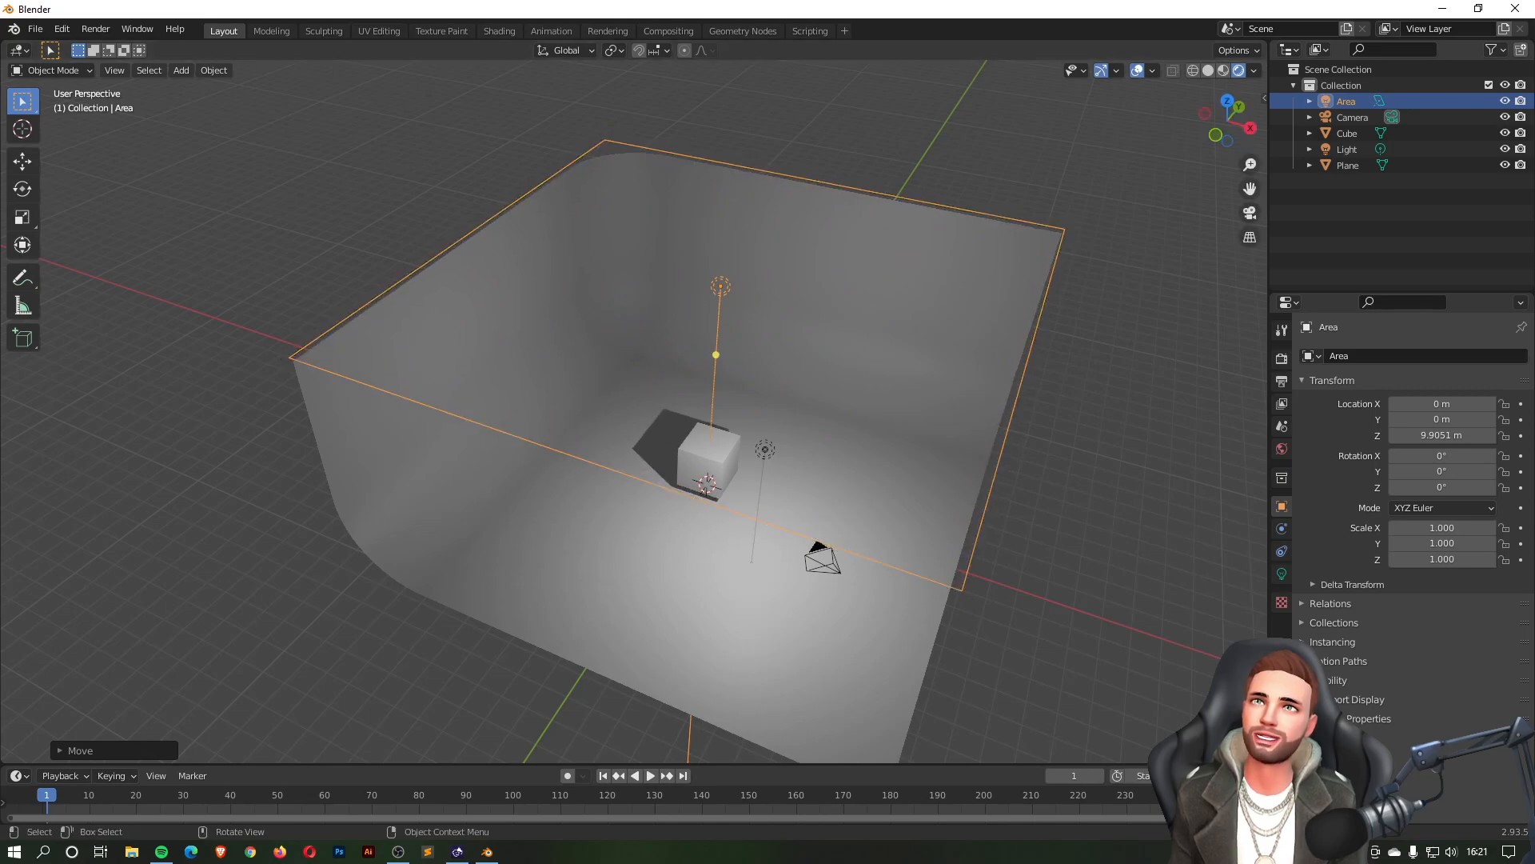
middle_click_drag(892, 539, 875, 483)
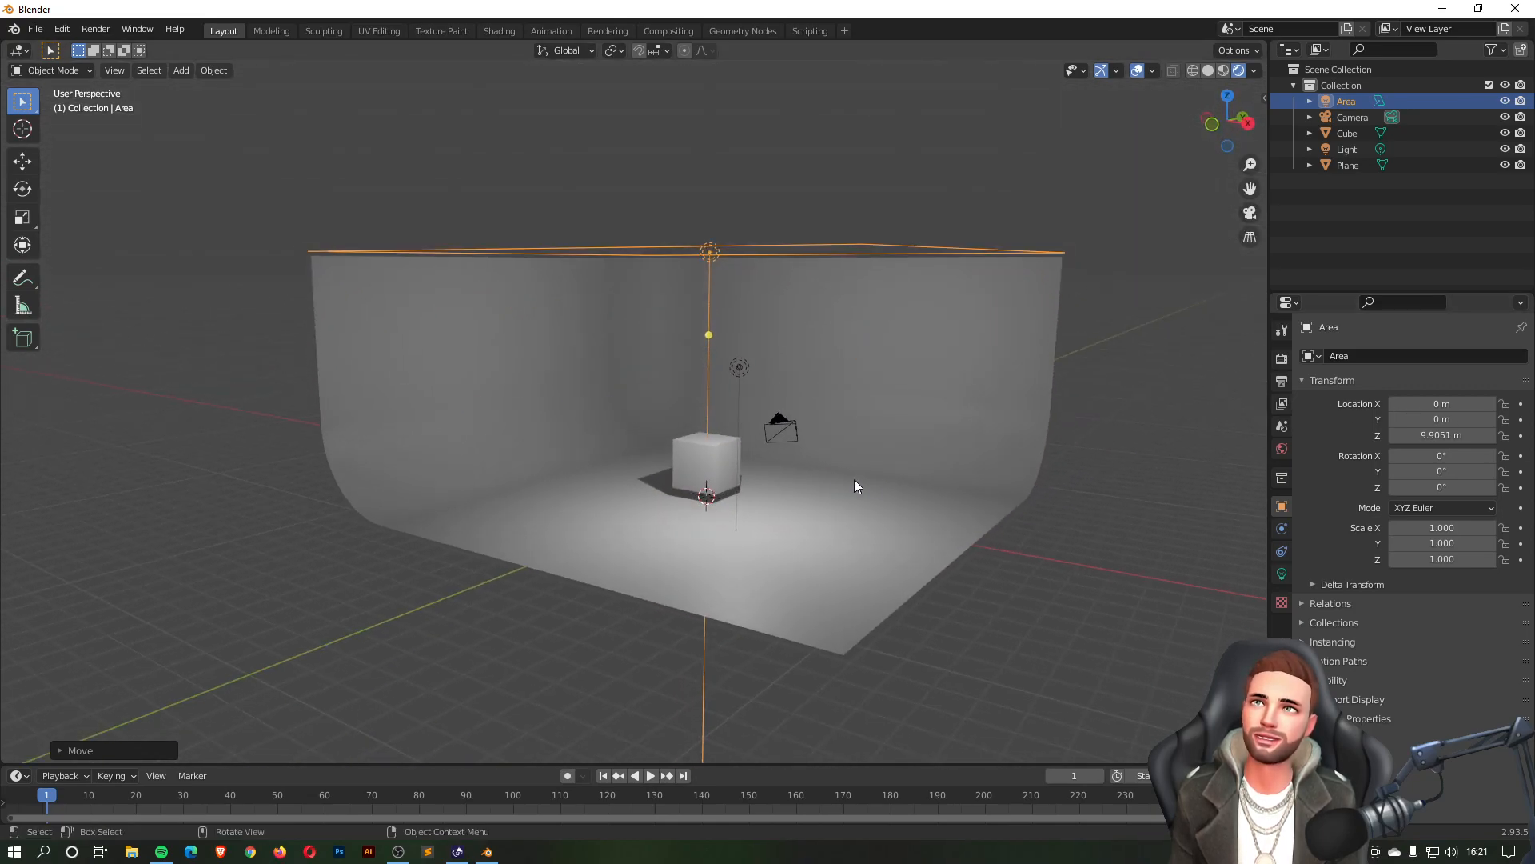
scroll(870, 483, "up", 3)
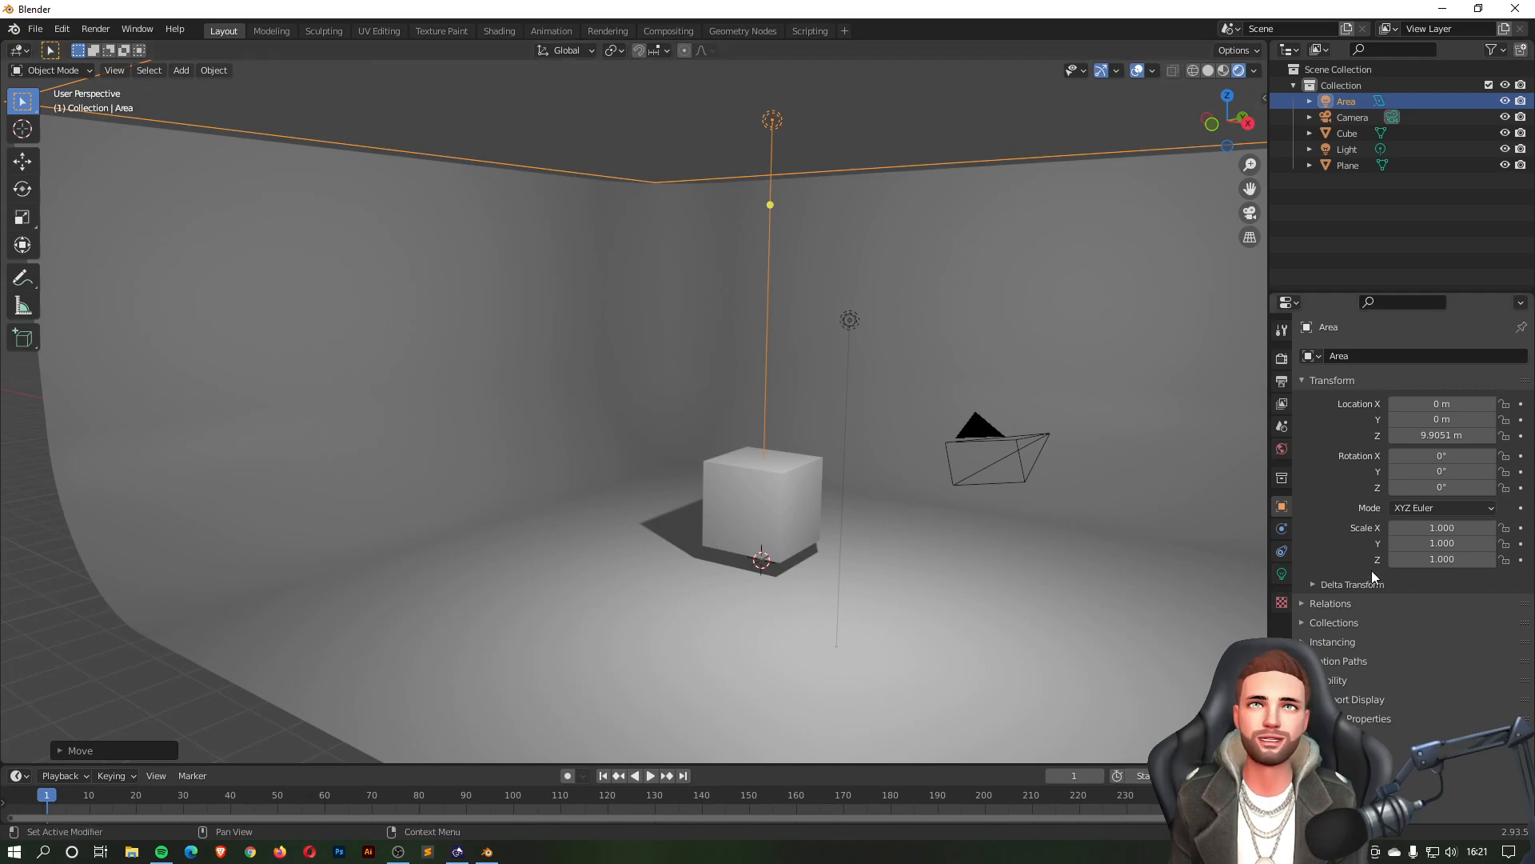
- Set the area light's power to 2500 W
left_click(1281, 573)
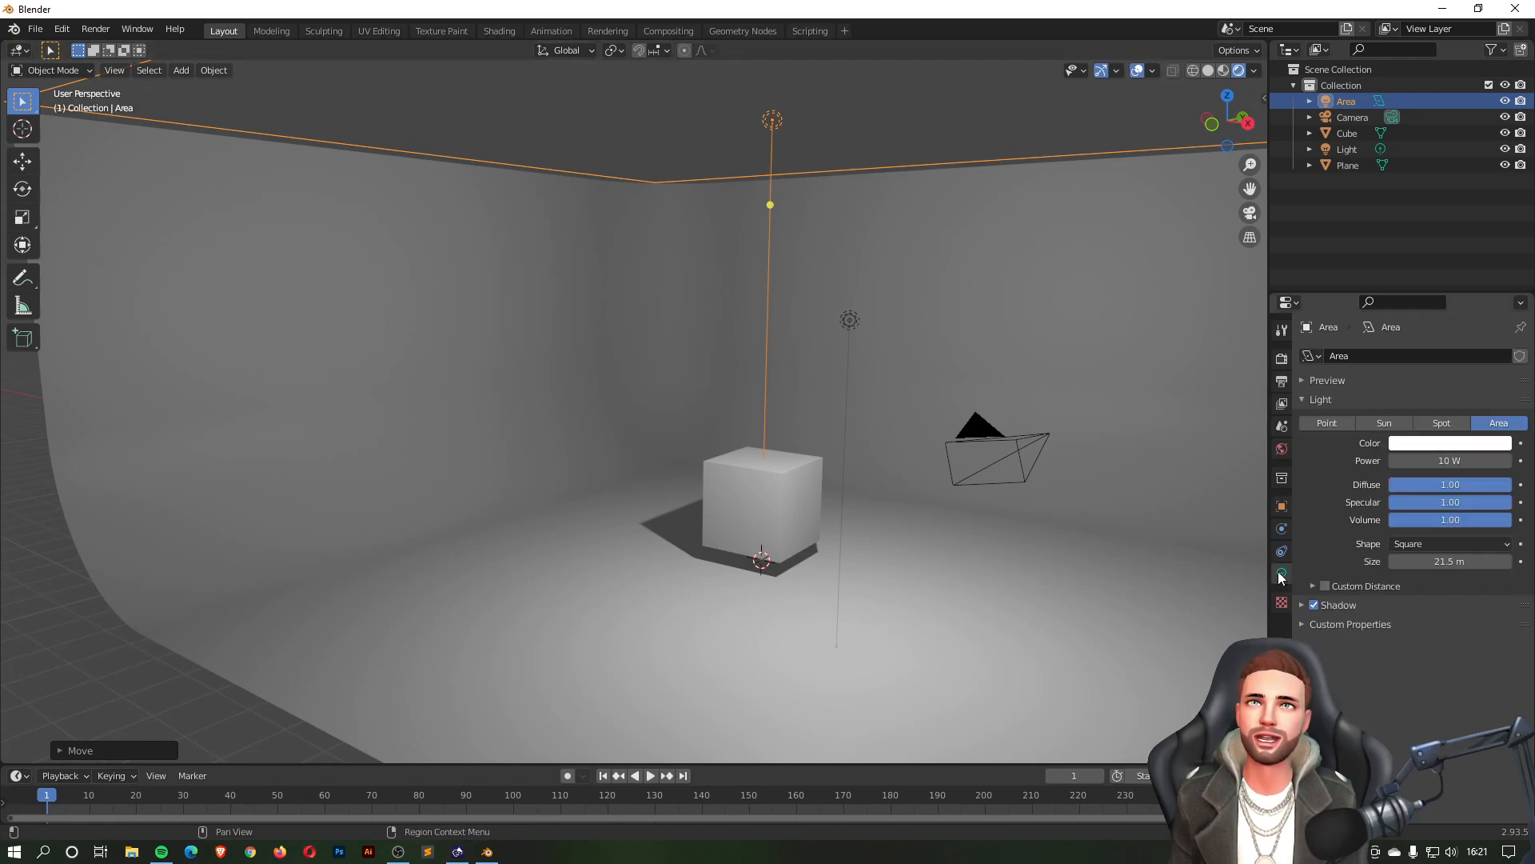
left_click(1442, 97)
left_click(1451, 462)
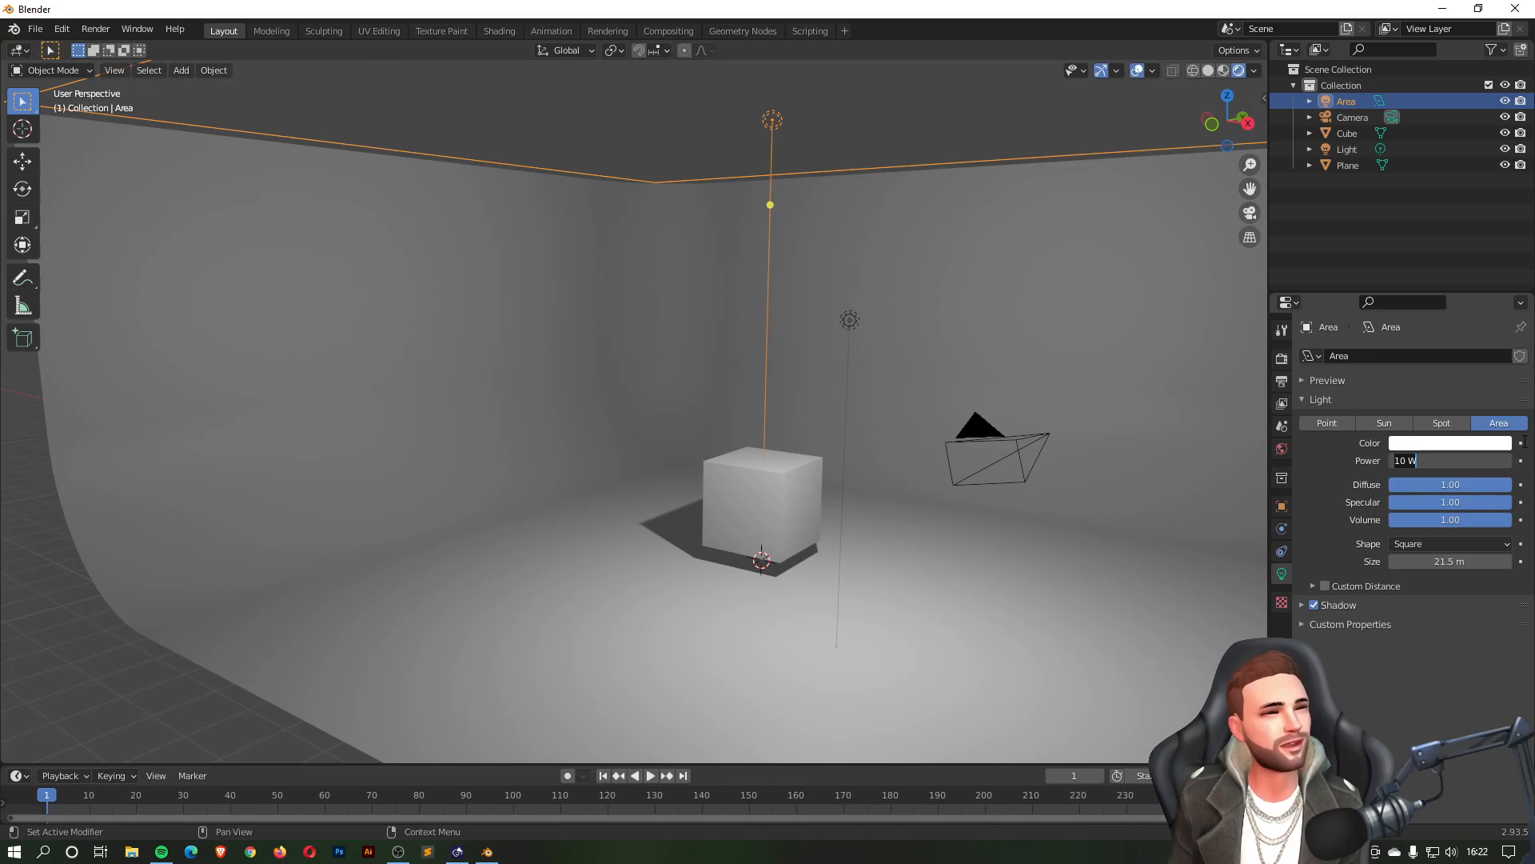
type("2500")
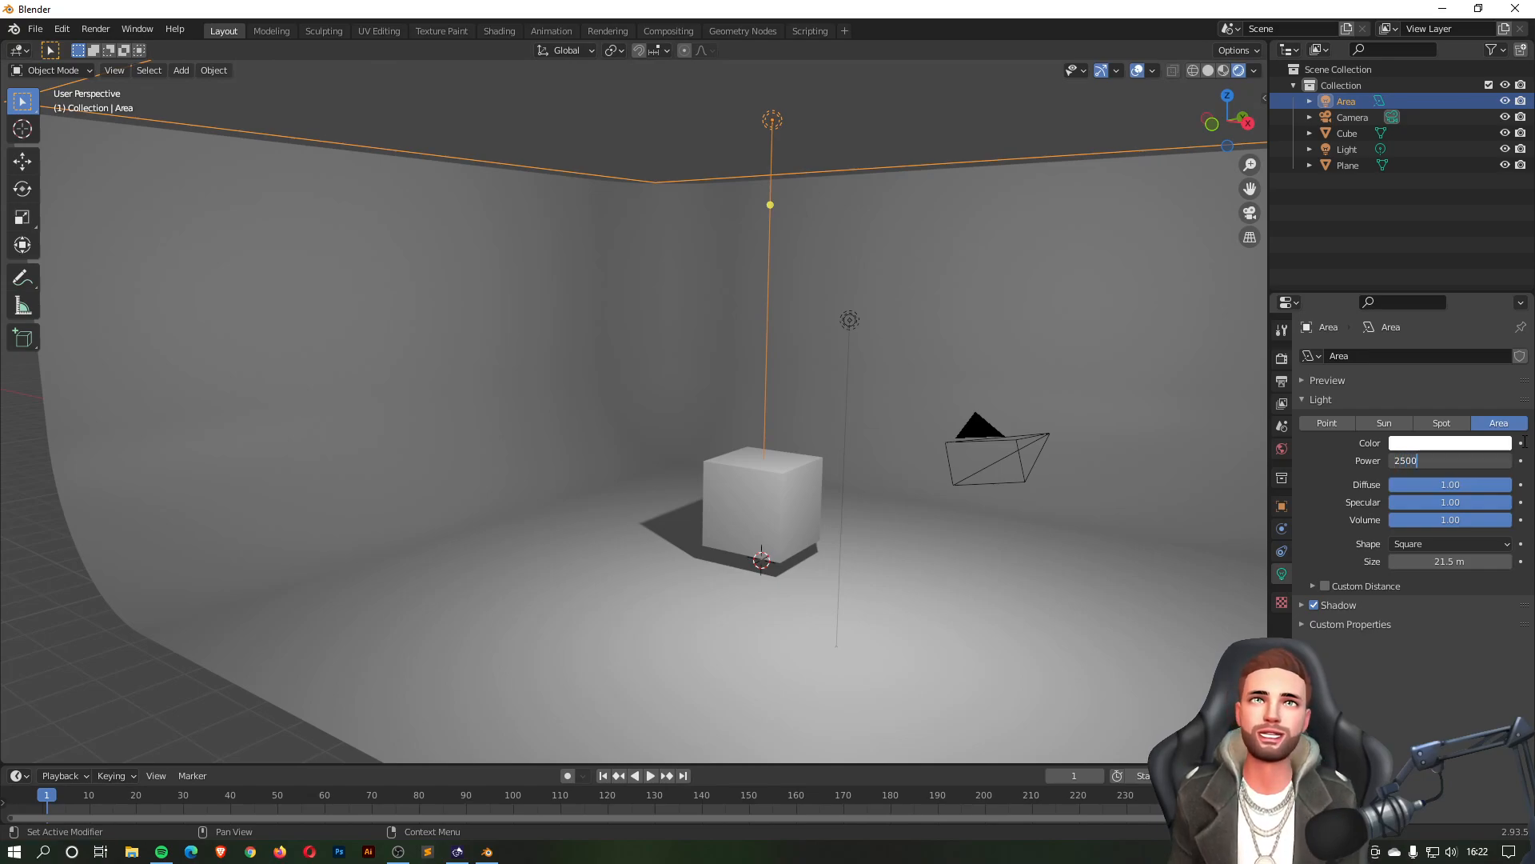
key("Return")
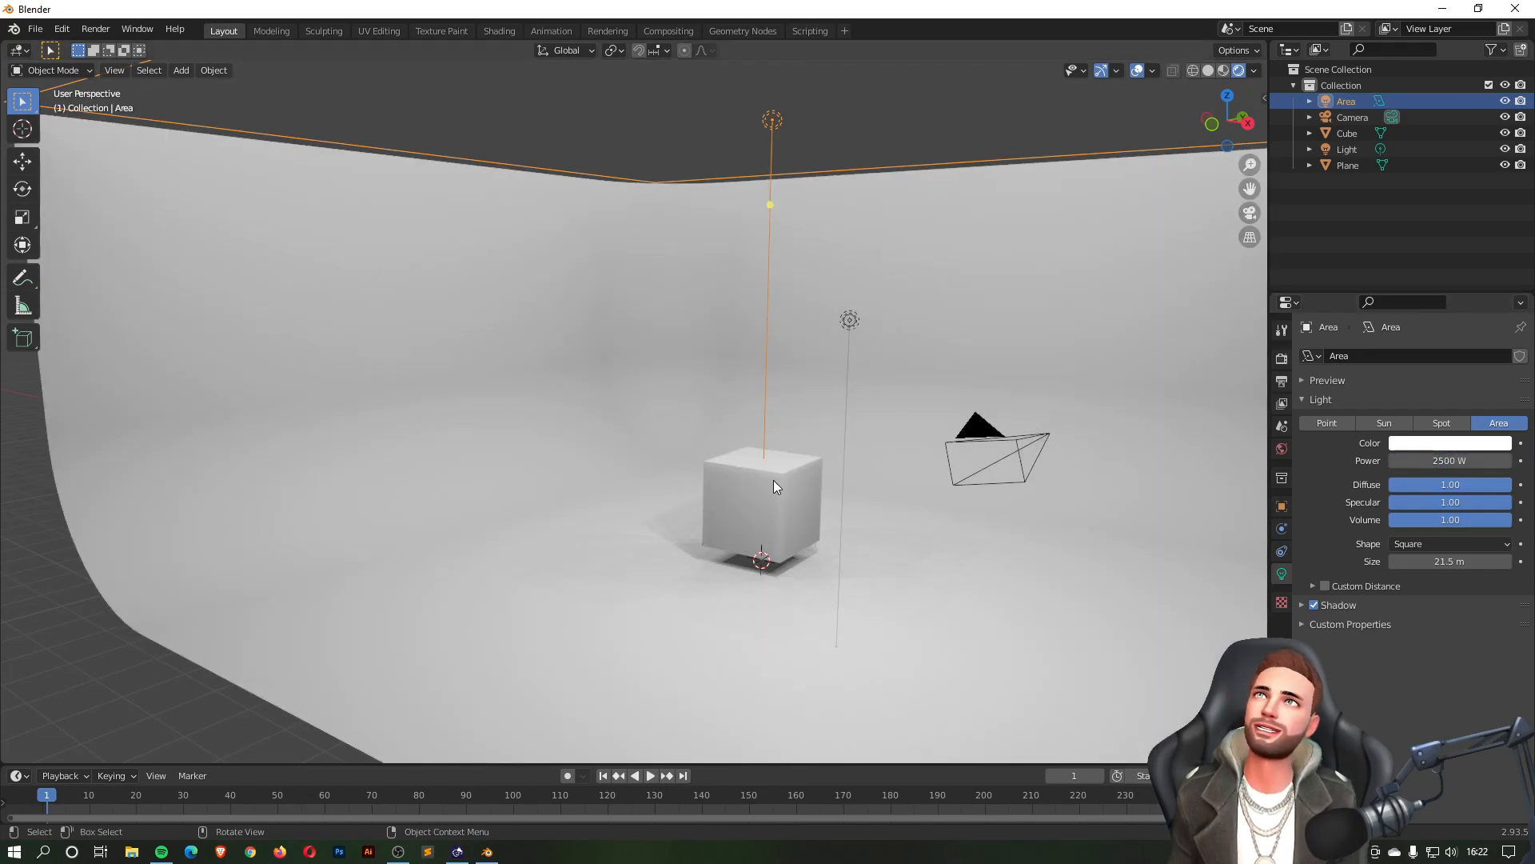
- Create a new material on the backdrop plane and name it Fond
mouse_move(918, 448)
middle_mouse_down()
mouse_move(870, 487)
mouse_move(838, 468)
mouse_move(837, 429)
mouse_move(940, 453)
mouse_move(928, 472)
mouse_move(910, 456)
middle_mouse_up()
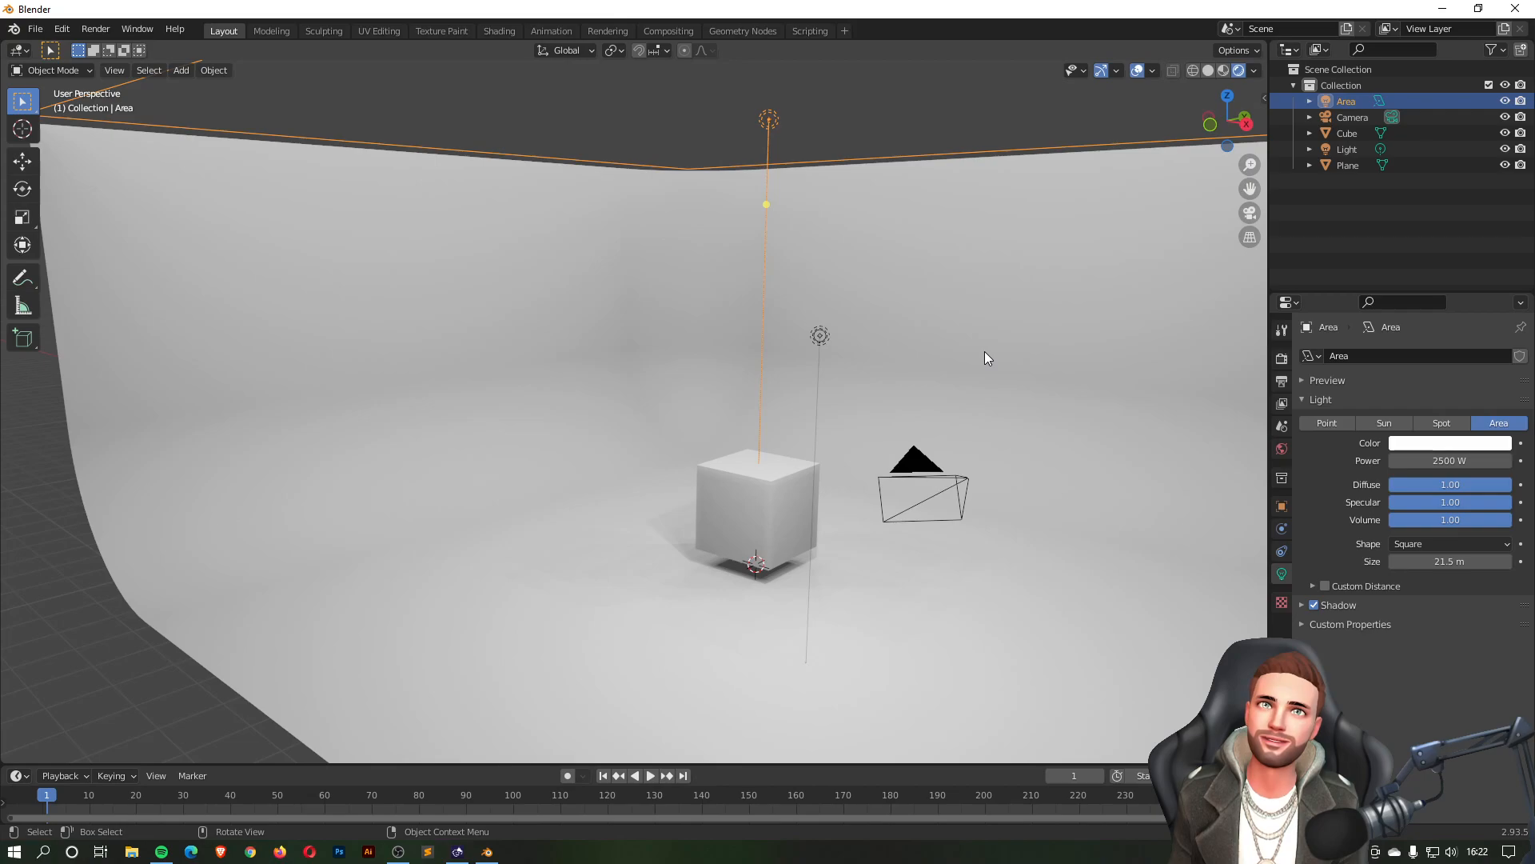
left_click(1077, 308)
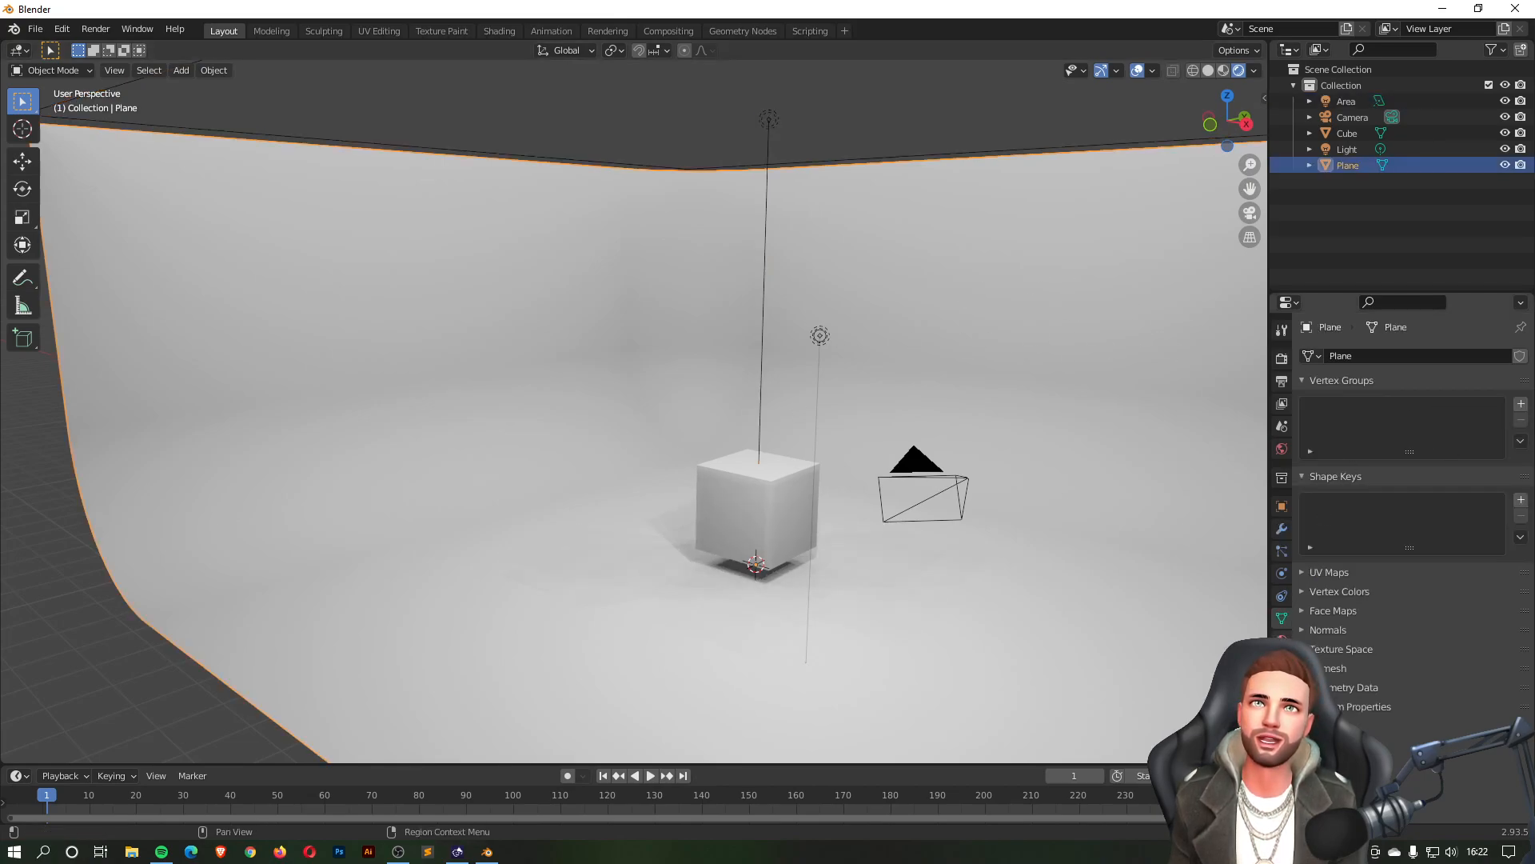
left_click(1282, 641)
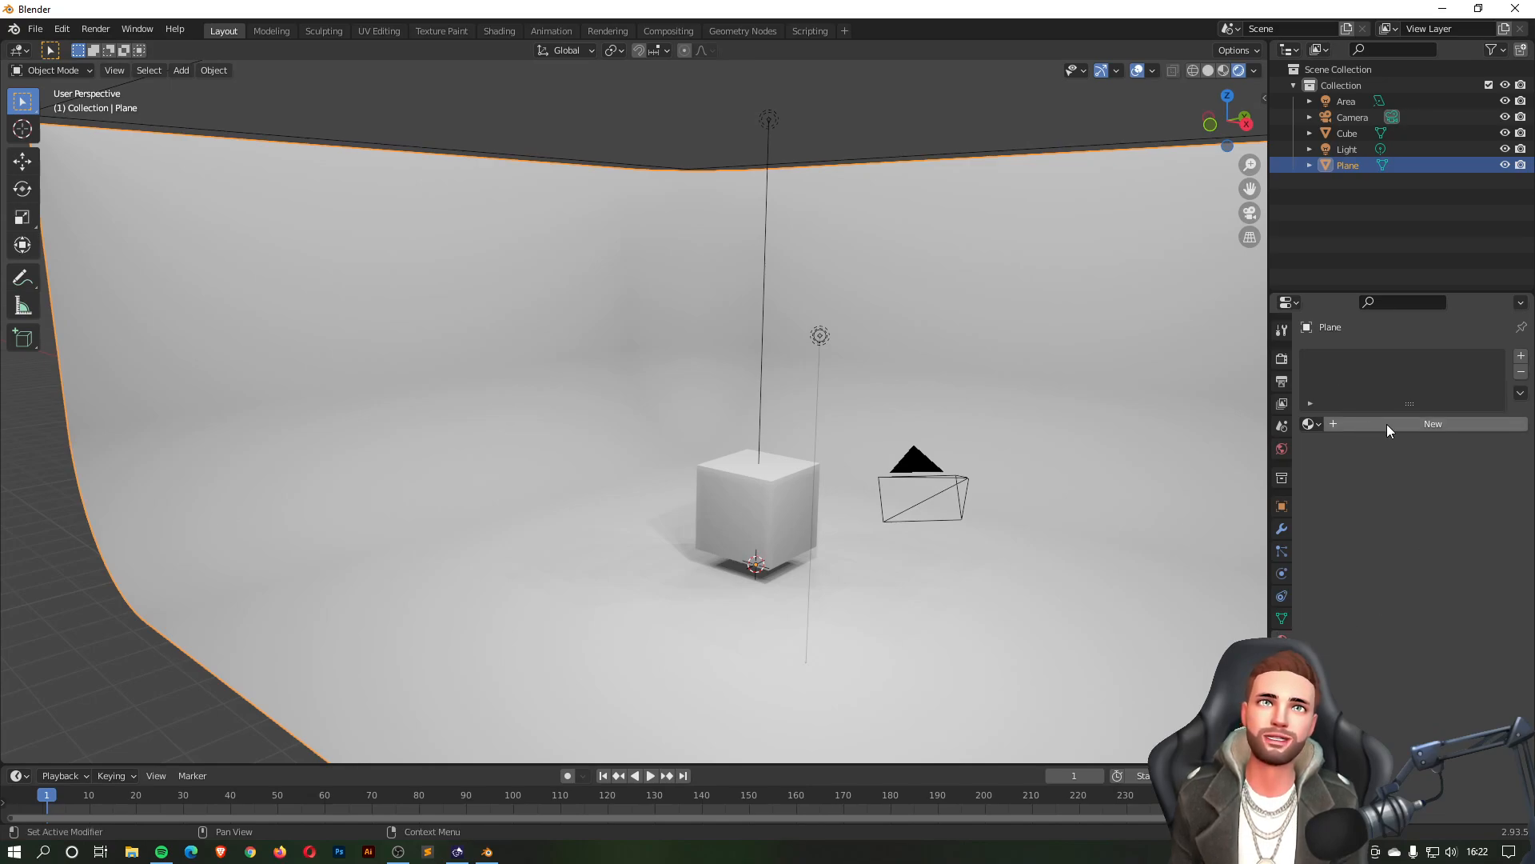
left_click(1388, 425)
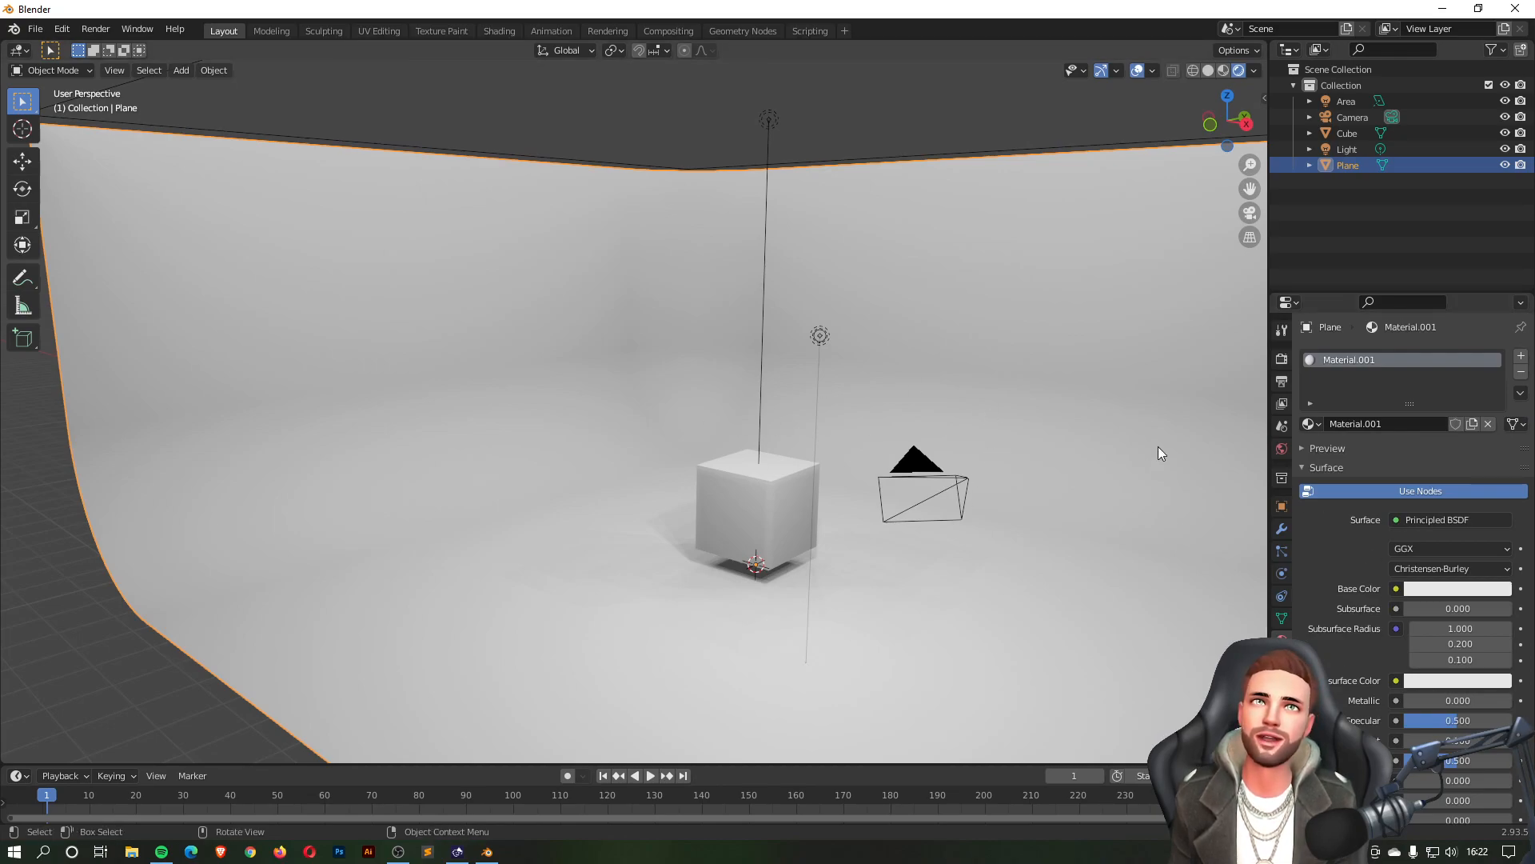
left_click(1375, 425)
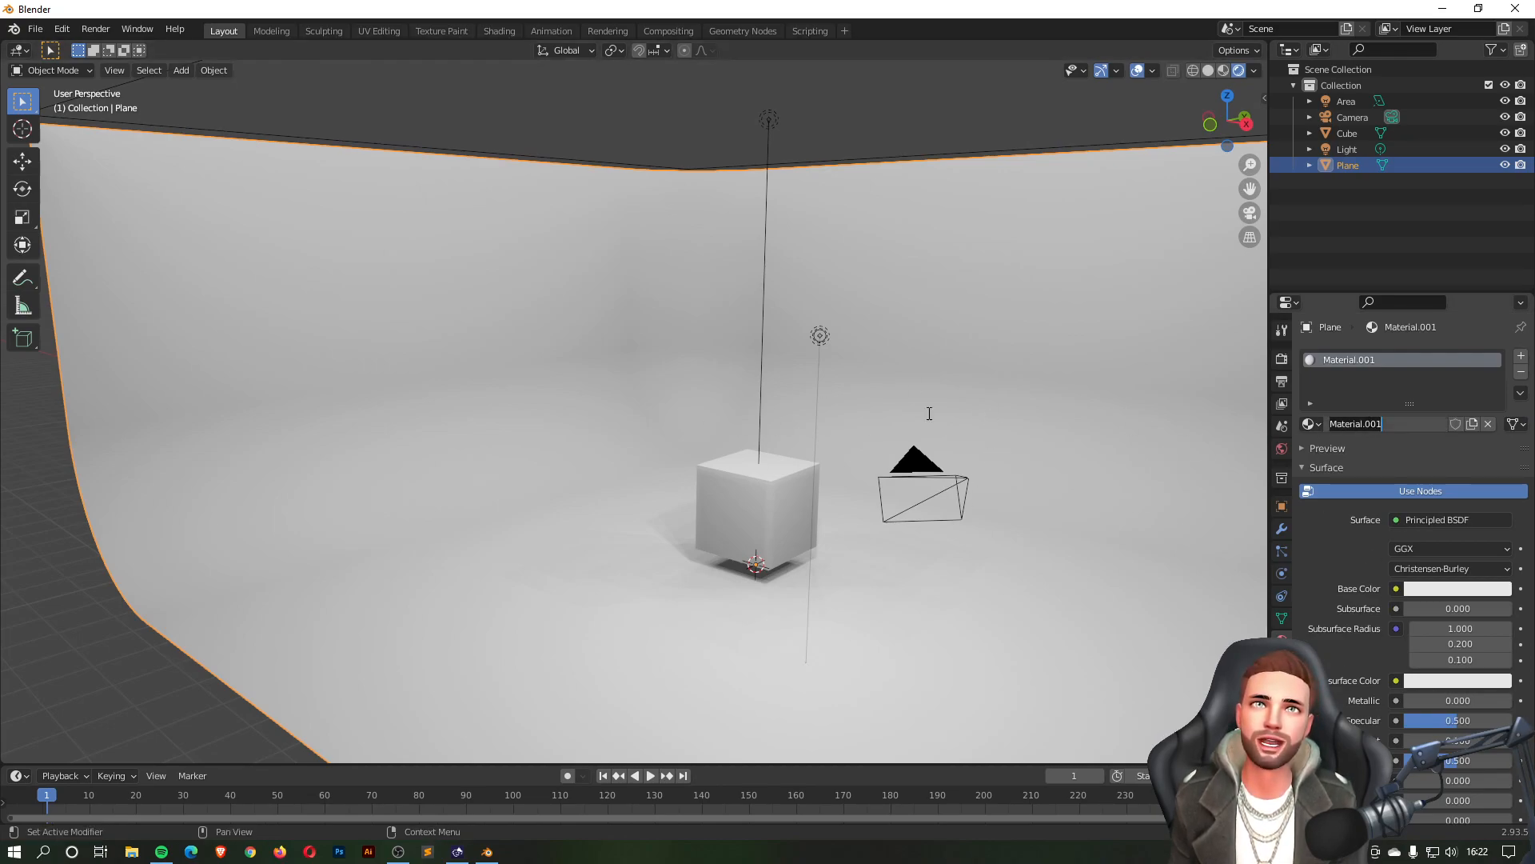
type("Fond")
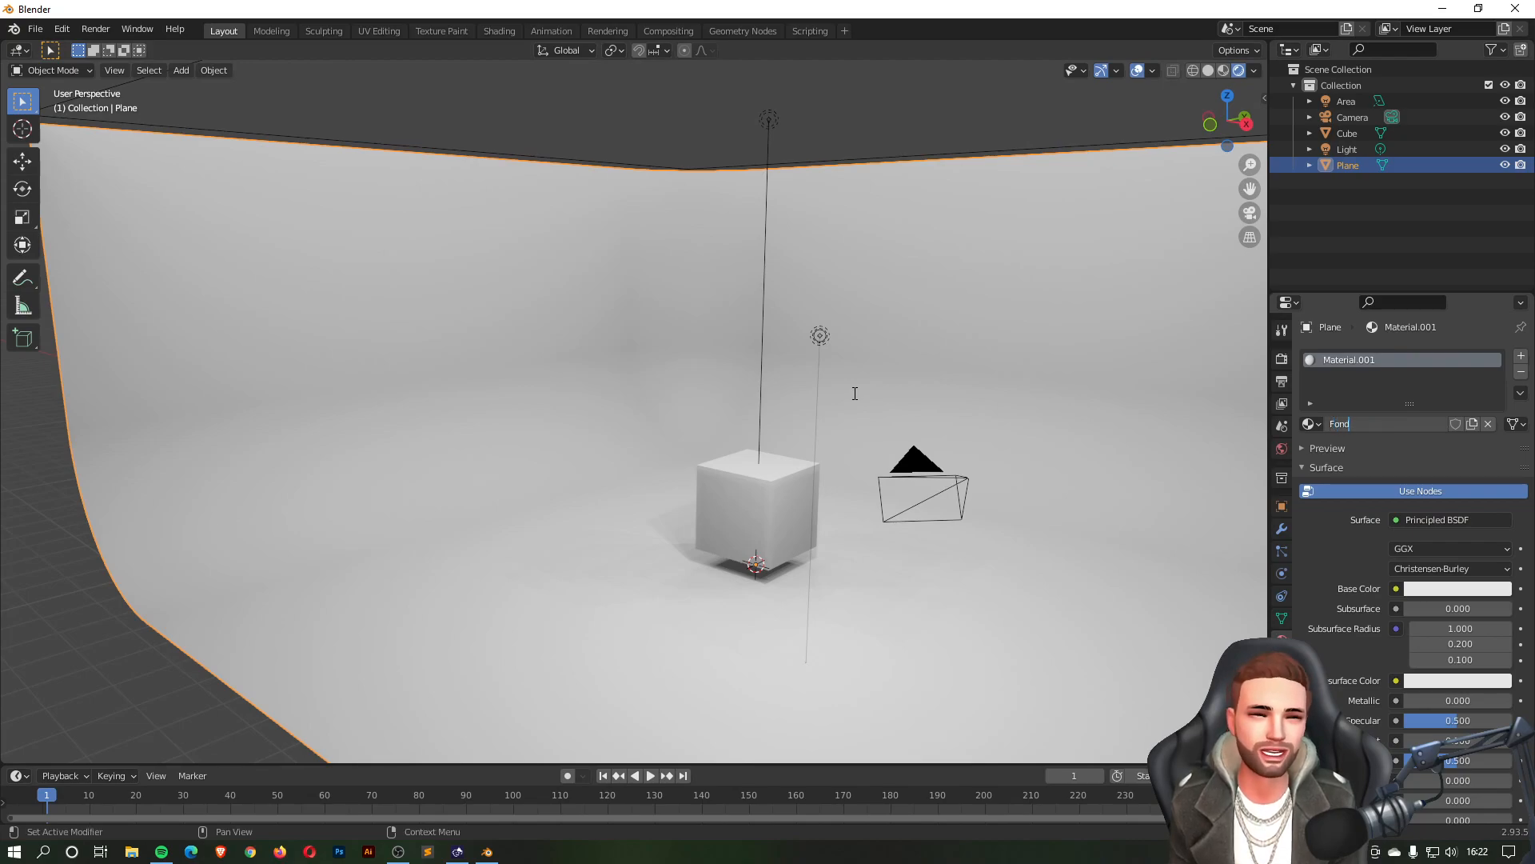
key("Return")
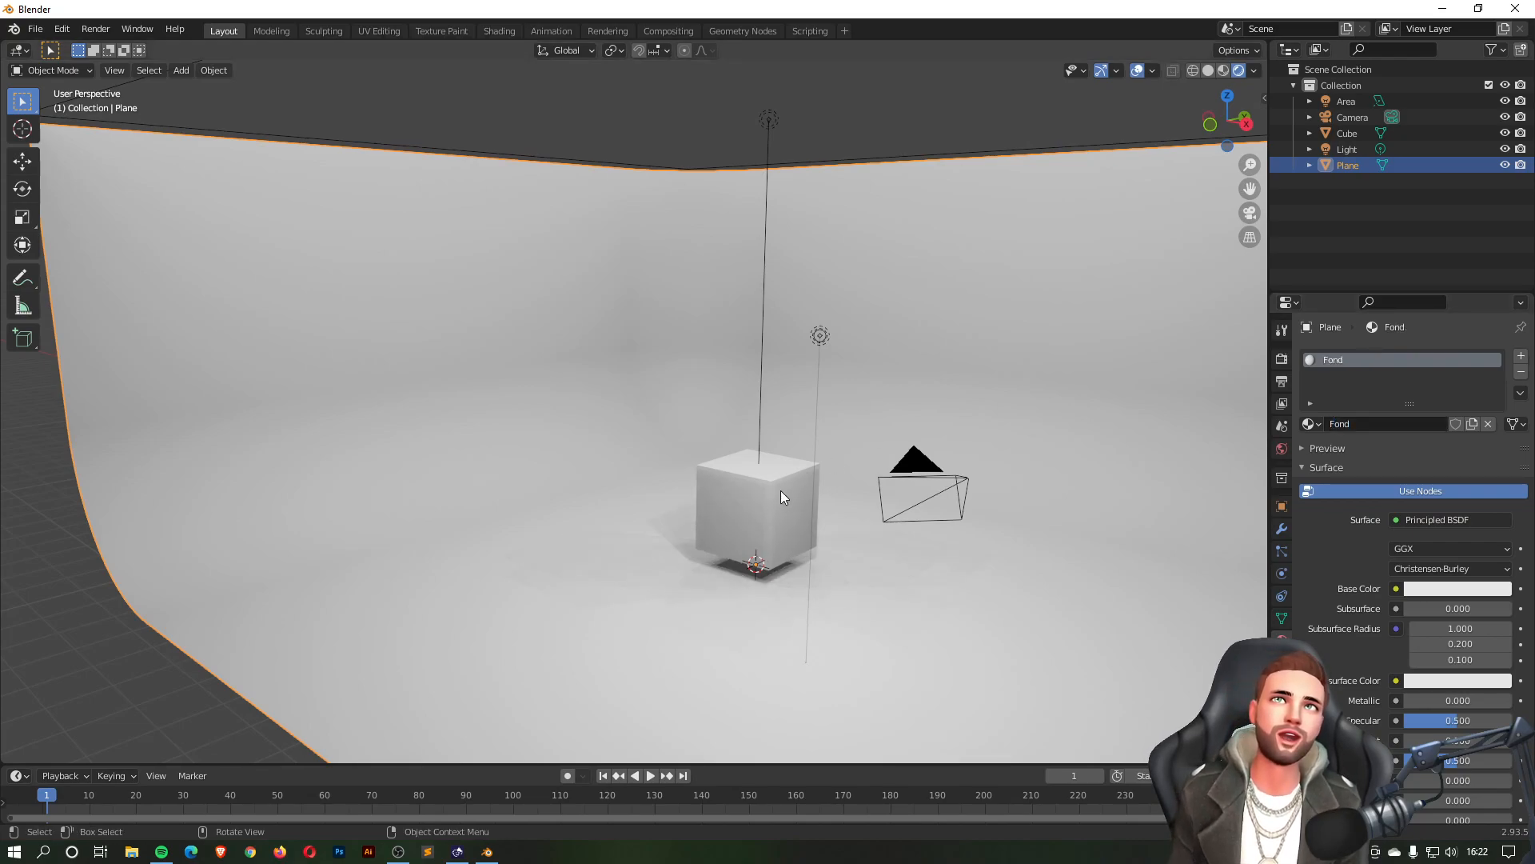
- Enable Ambient Occlusion, Bloom and Screen Space Reflections with Refraction in the Eevee render settings
middle_click_drag(960, 383, 1255, 370)
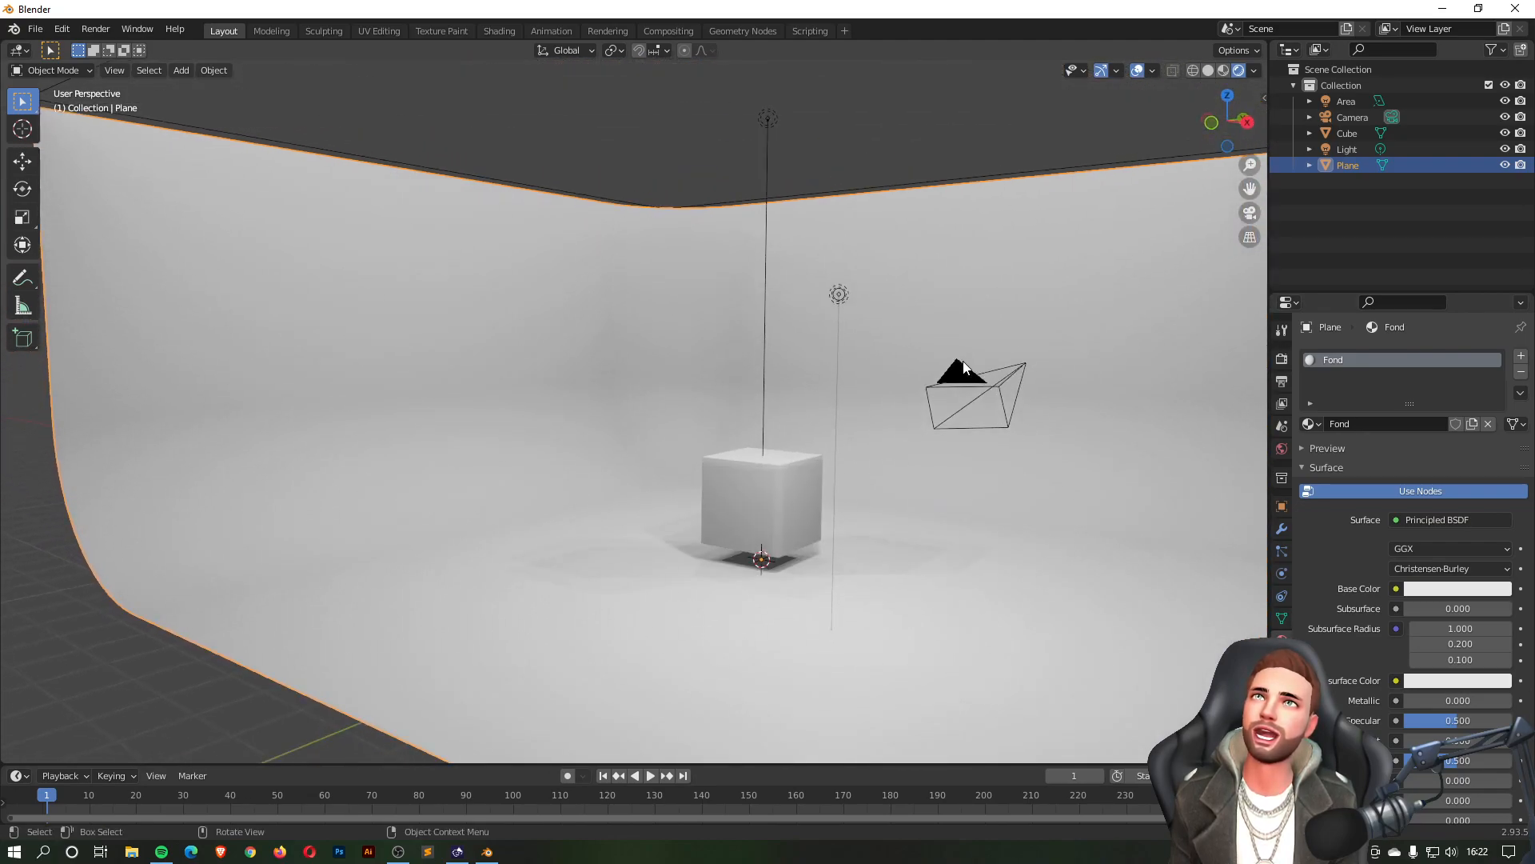
left_click(1282, 359)
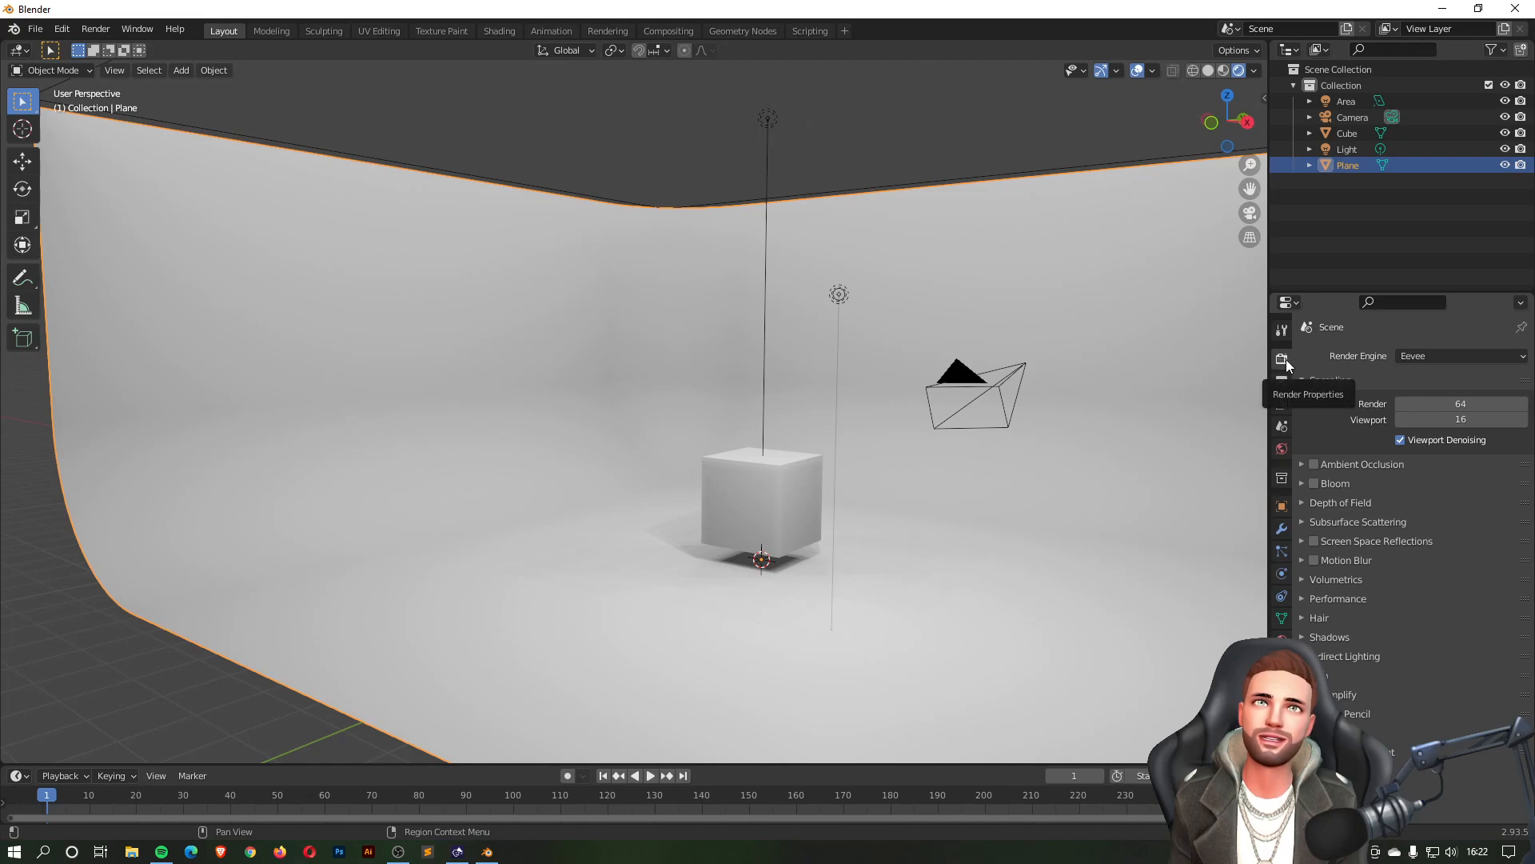
left_click(1314, 464)
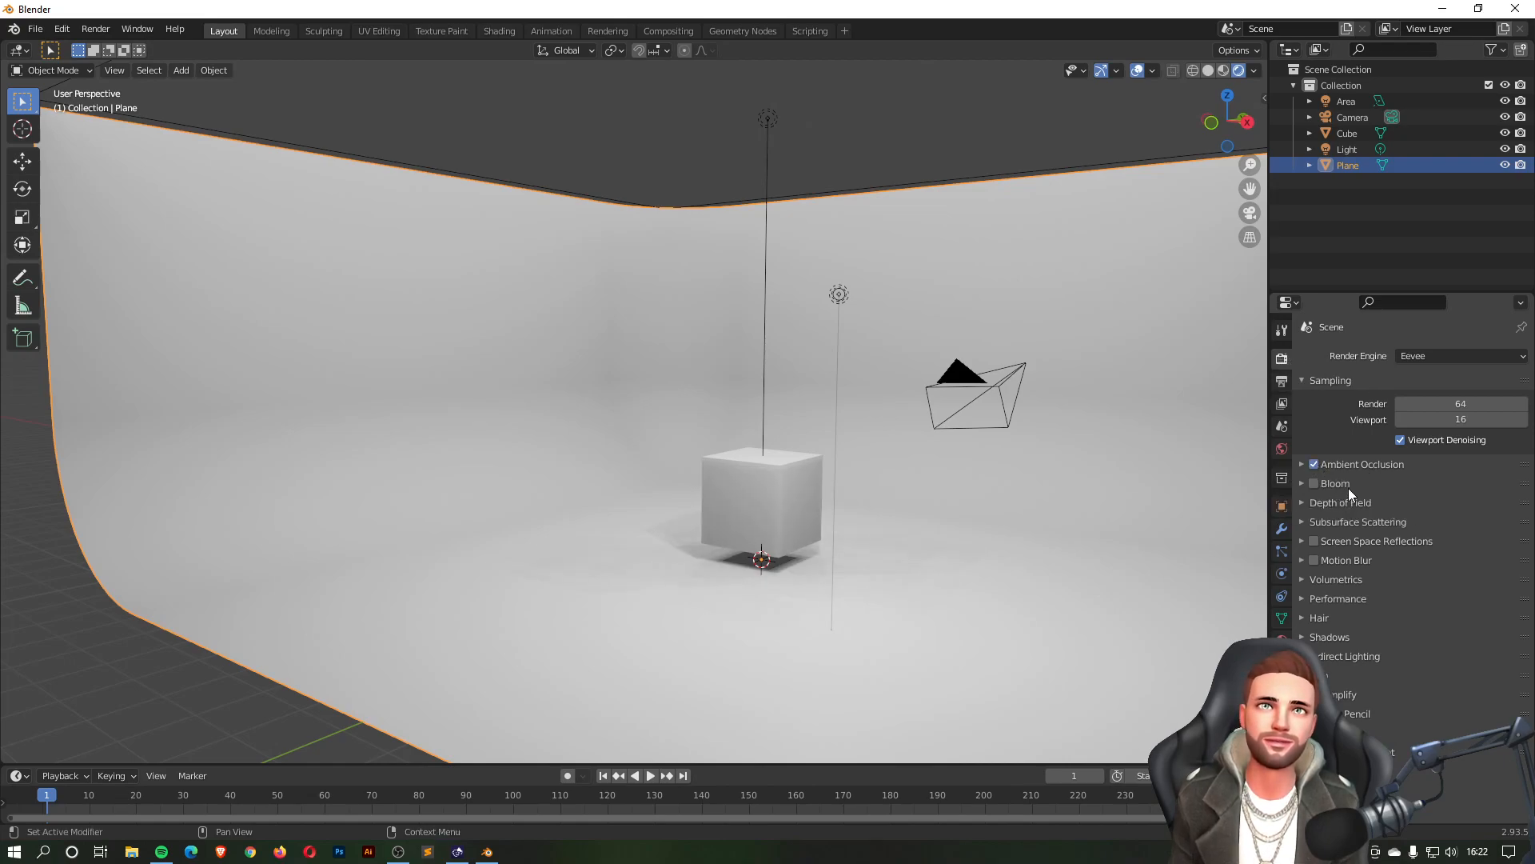
left_click(1314, 483)
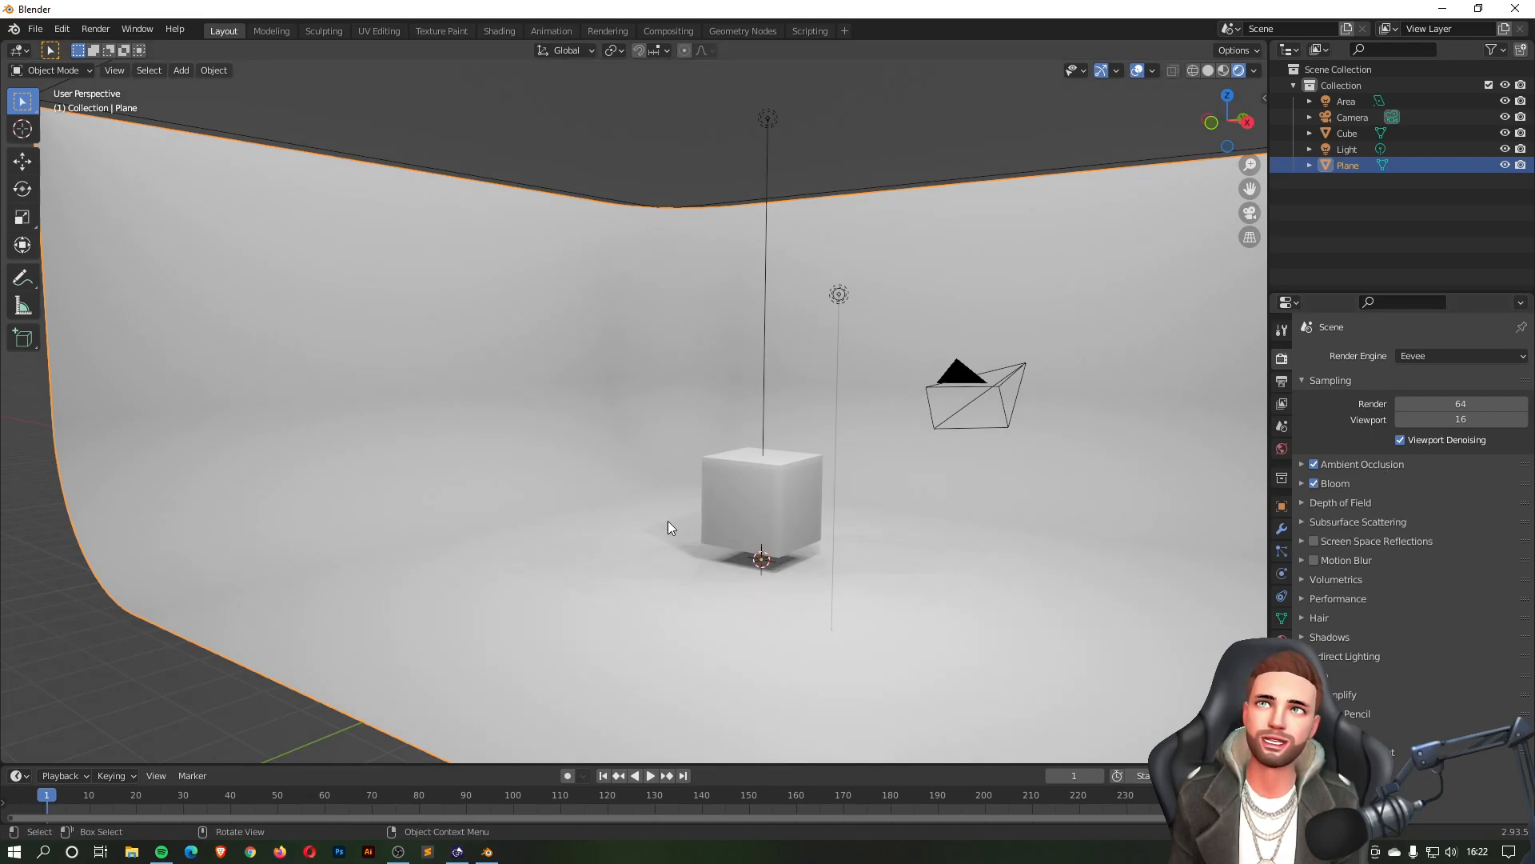
left_click(1313, 540)
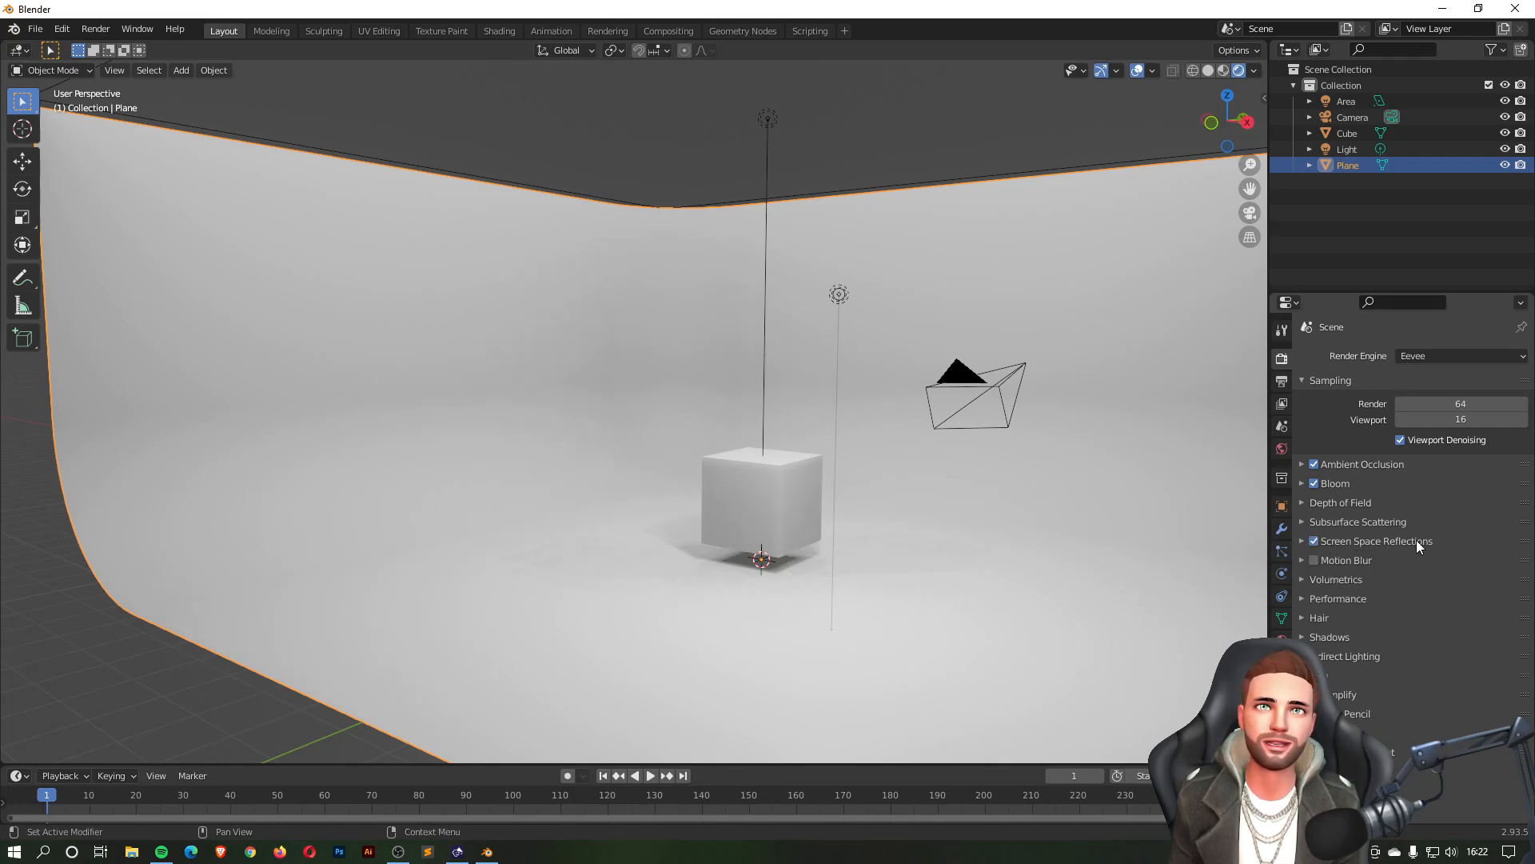
left_click(1301, 541)
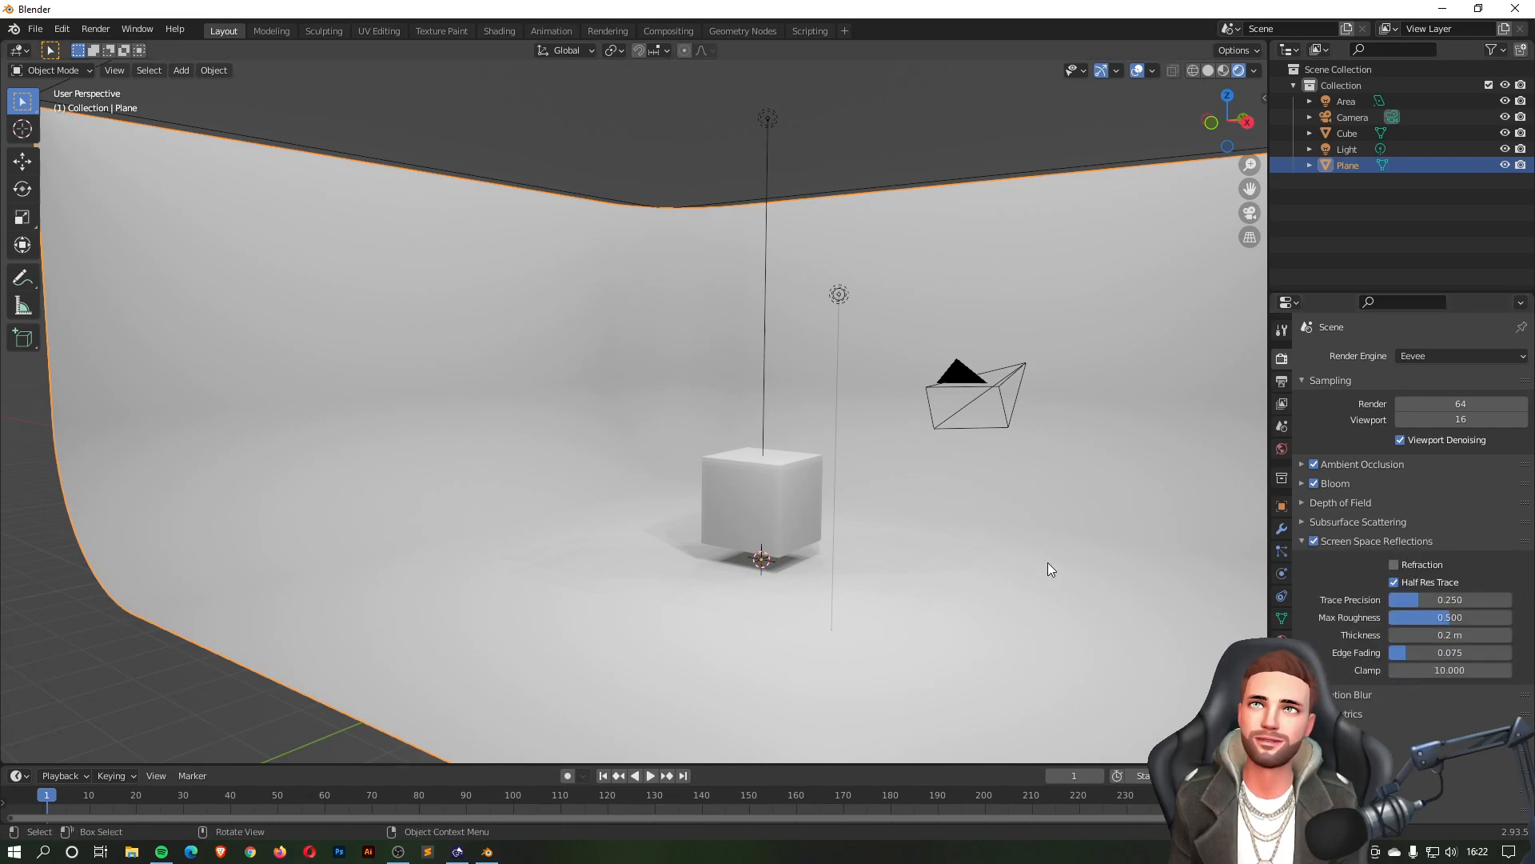
left_click(1420, 566)
- Look through the camera, lock the camera to the view, and pull it back so more backdrop surrounds the cube
mouse_move(1015, 520)
middle_mouse_down()
mouse_move(967, 559)
mouse_move(1016, 568)
mouse_move(1006, 528)
middle_mouse_up()
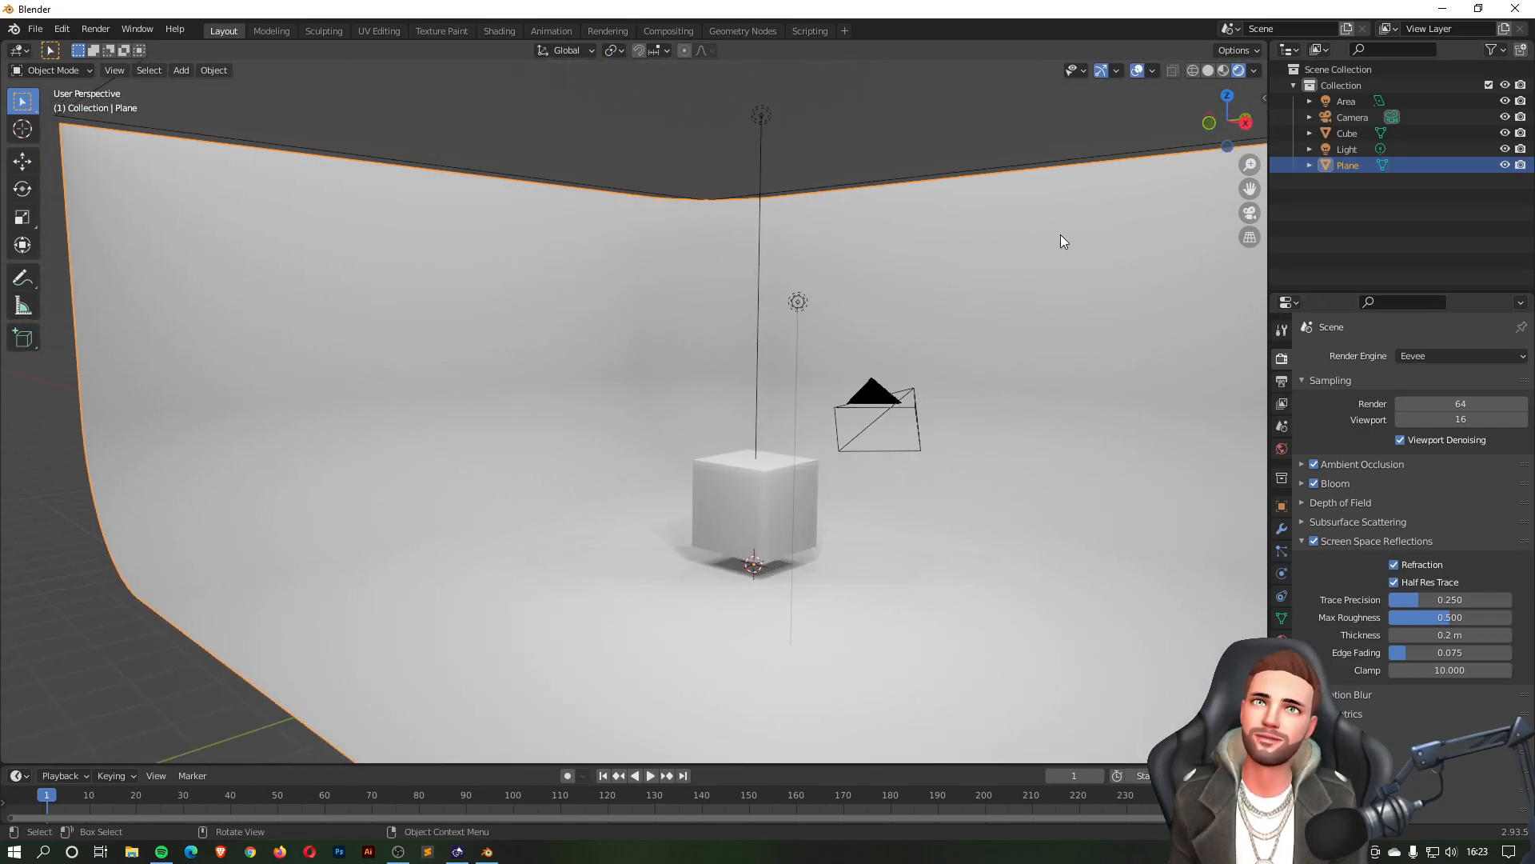
left_click(1249, 213)
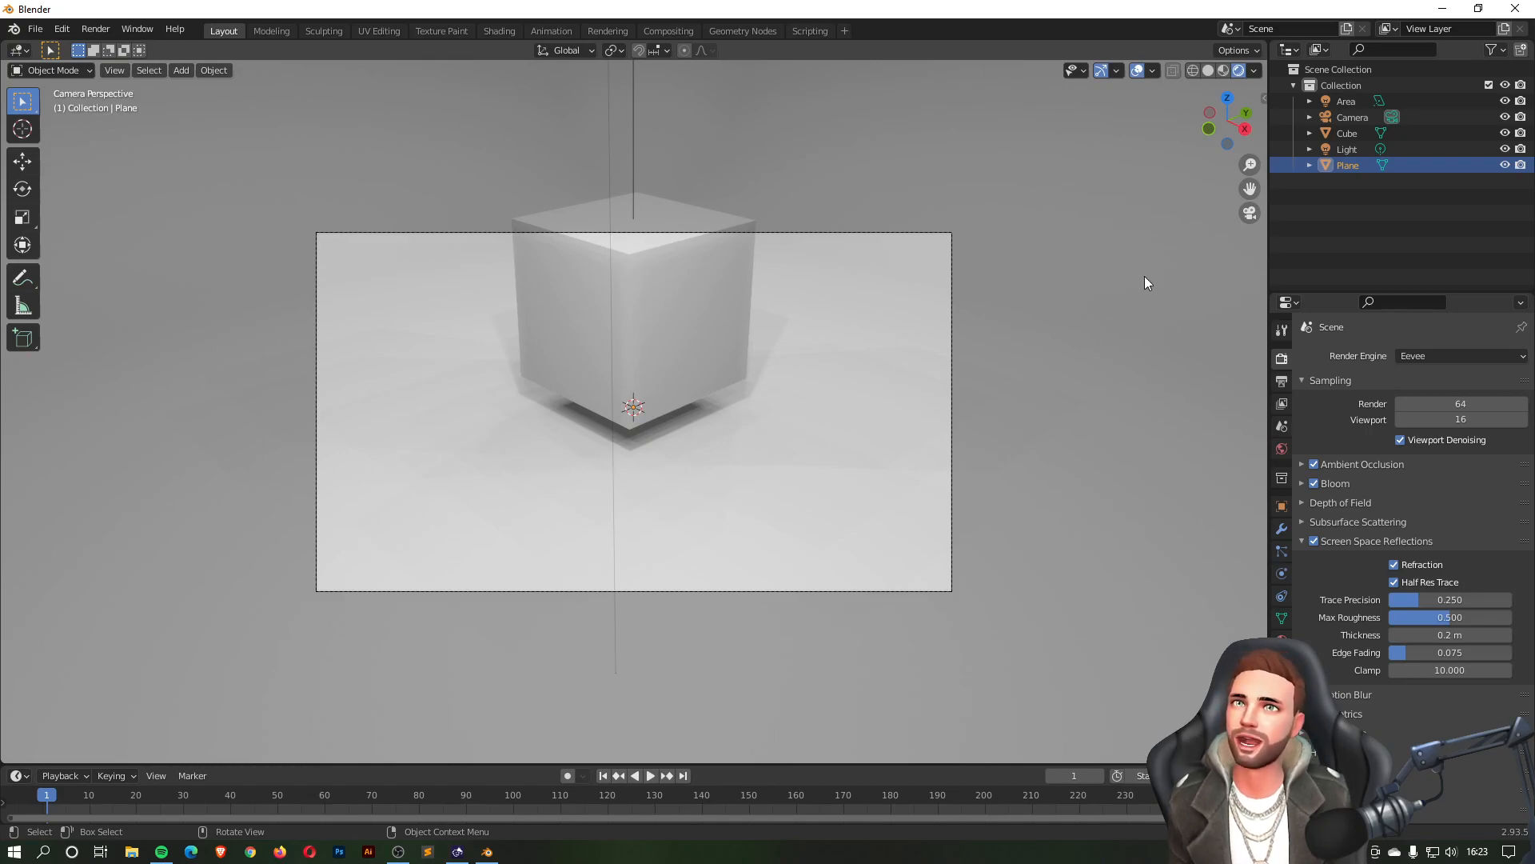
key("n")
key("n")
key("n")
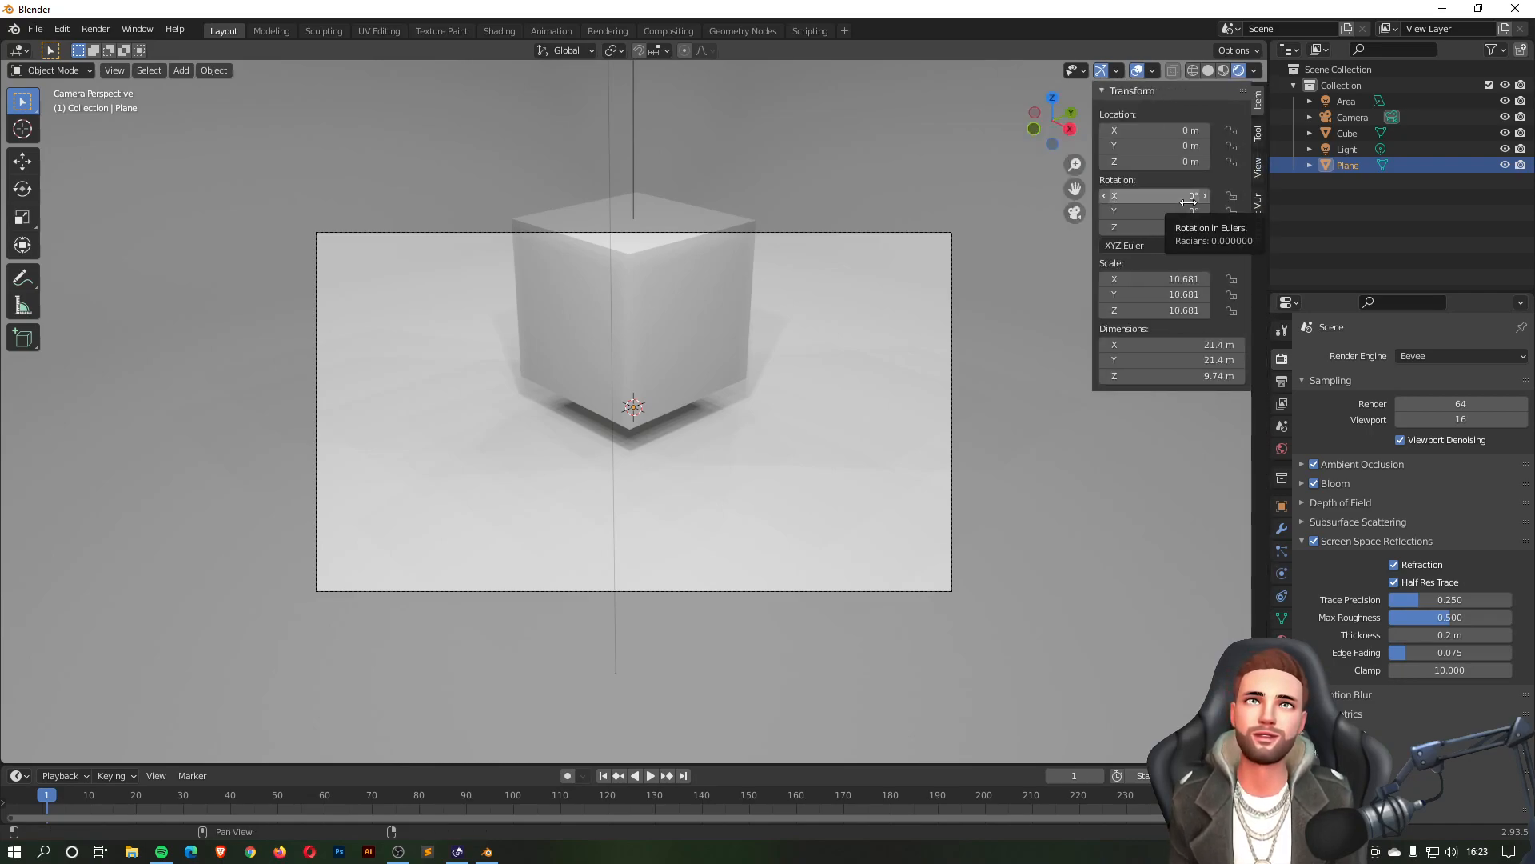
key("n")
left_click_drag(1264, 96, 1093, 102)
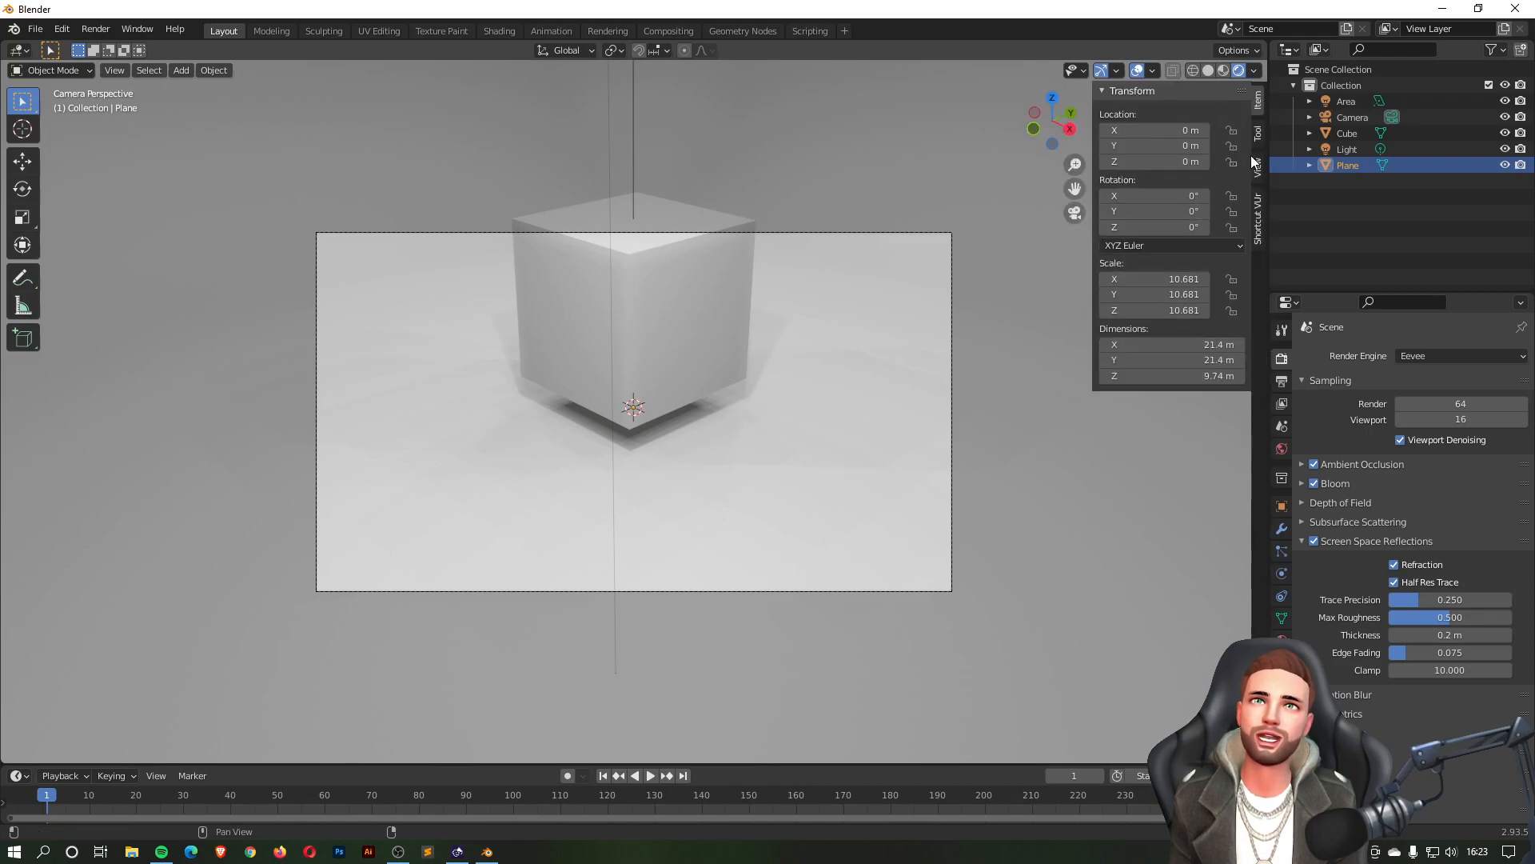
left_click(1255, 131)
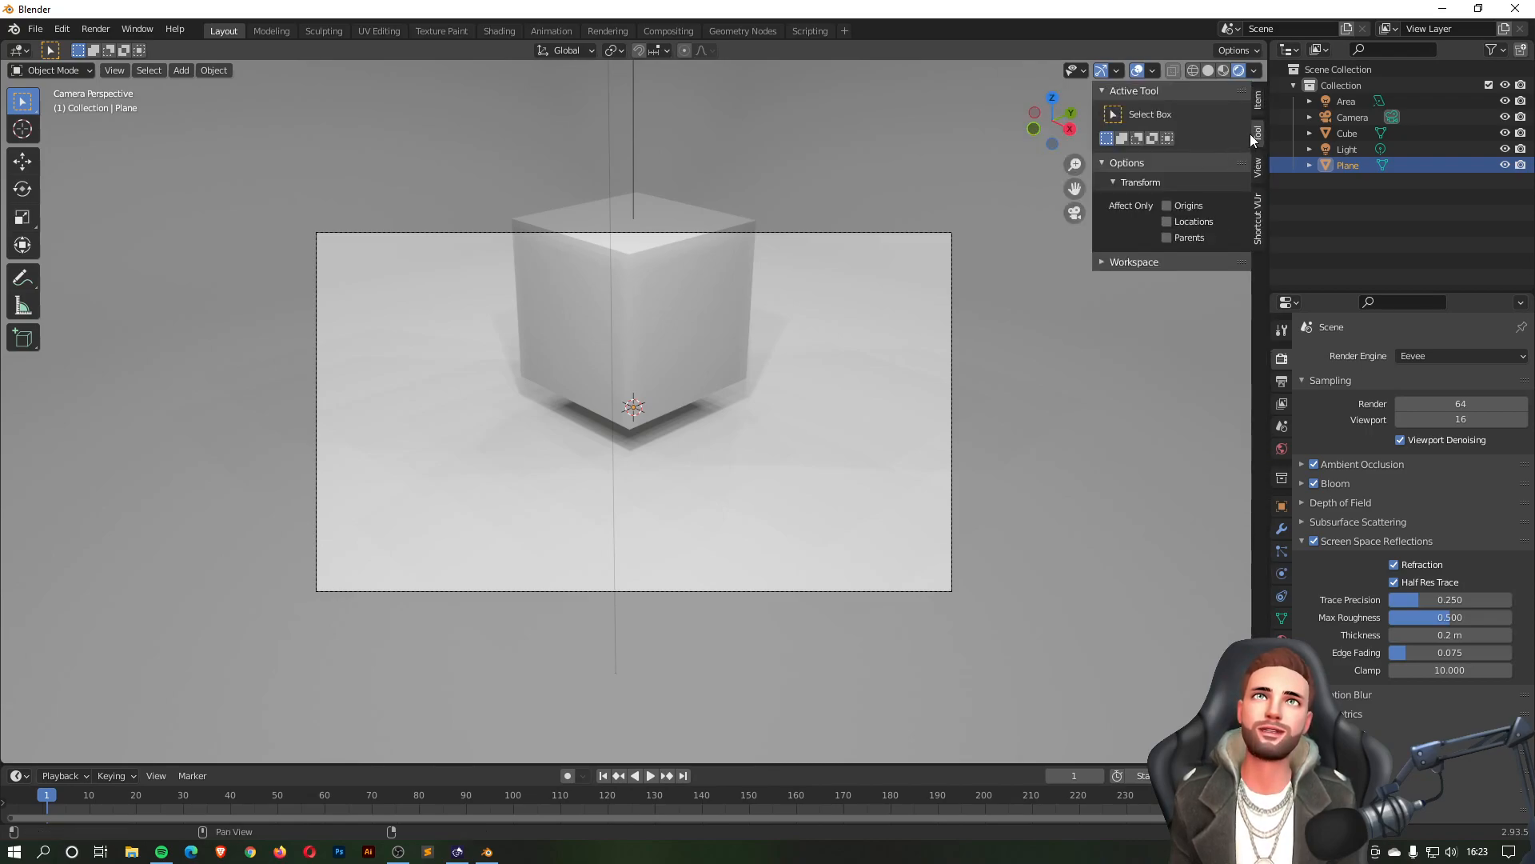
left_click(1257, 178)
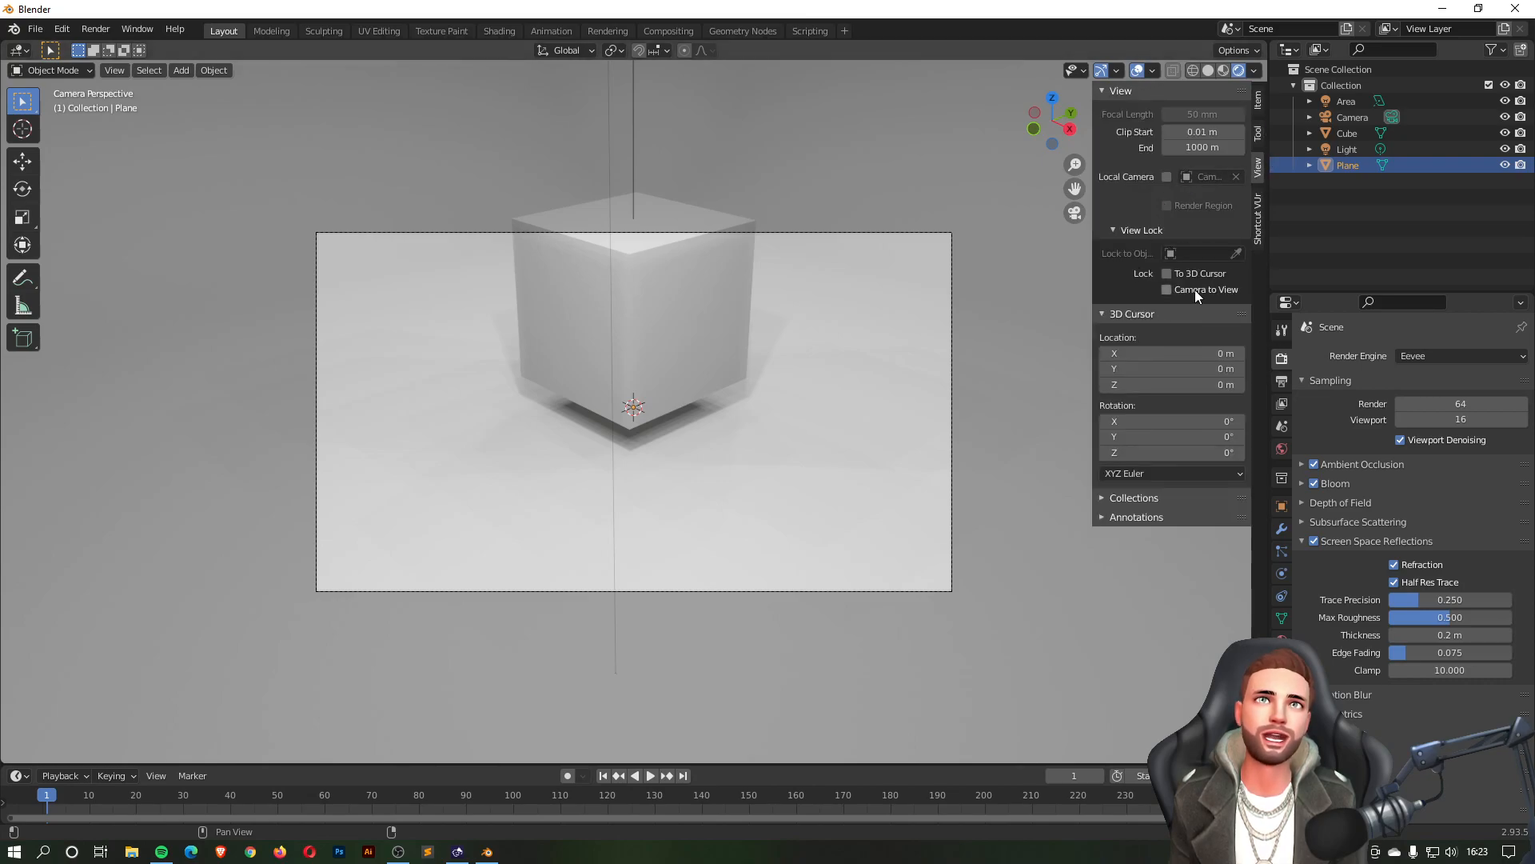
left_click(1168, 289)
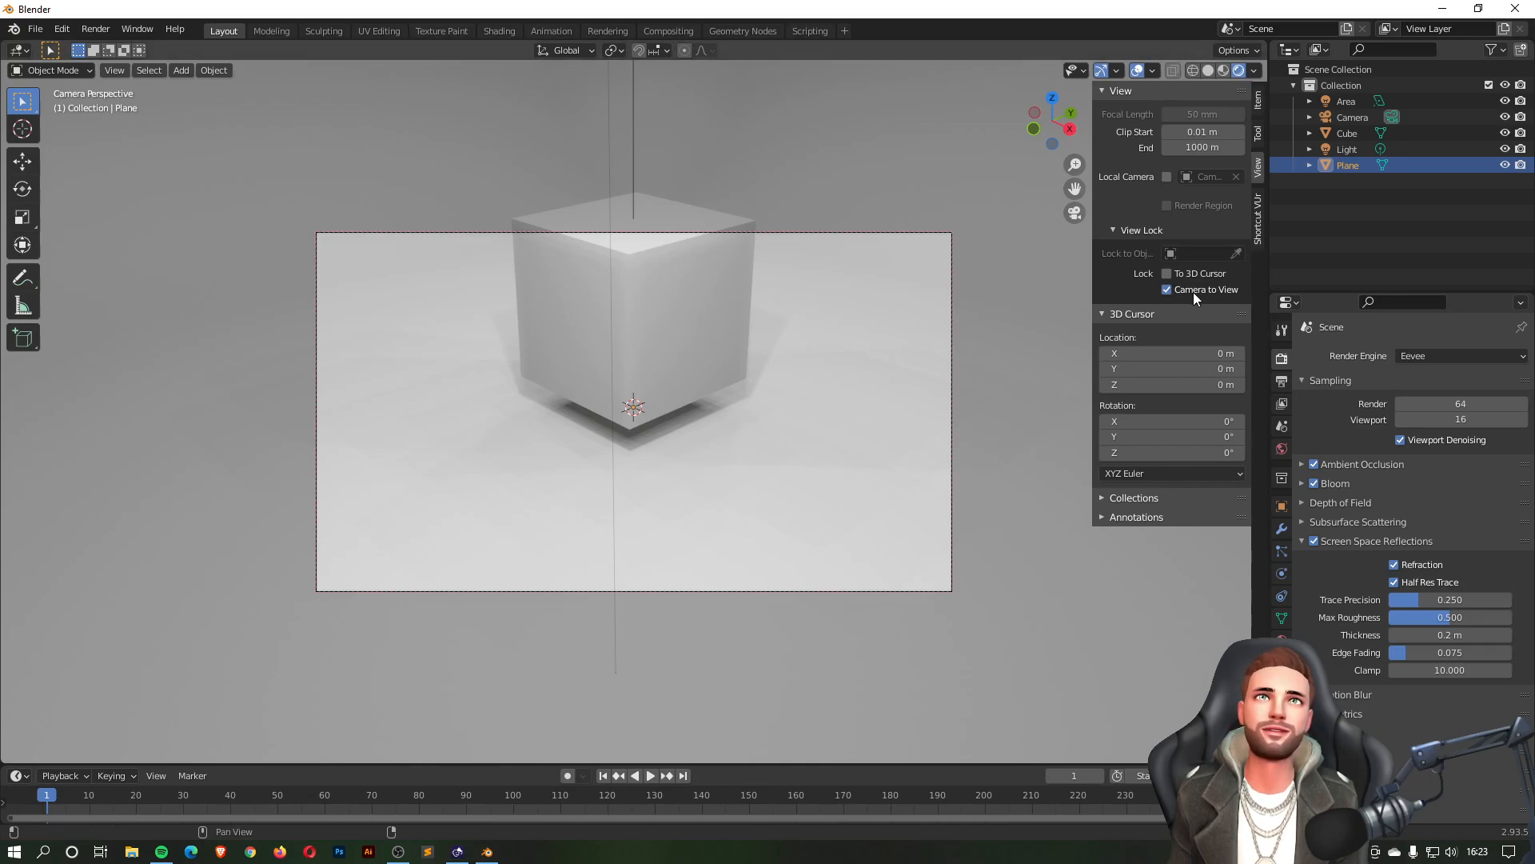
scroll(645, 327, "down", 5)
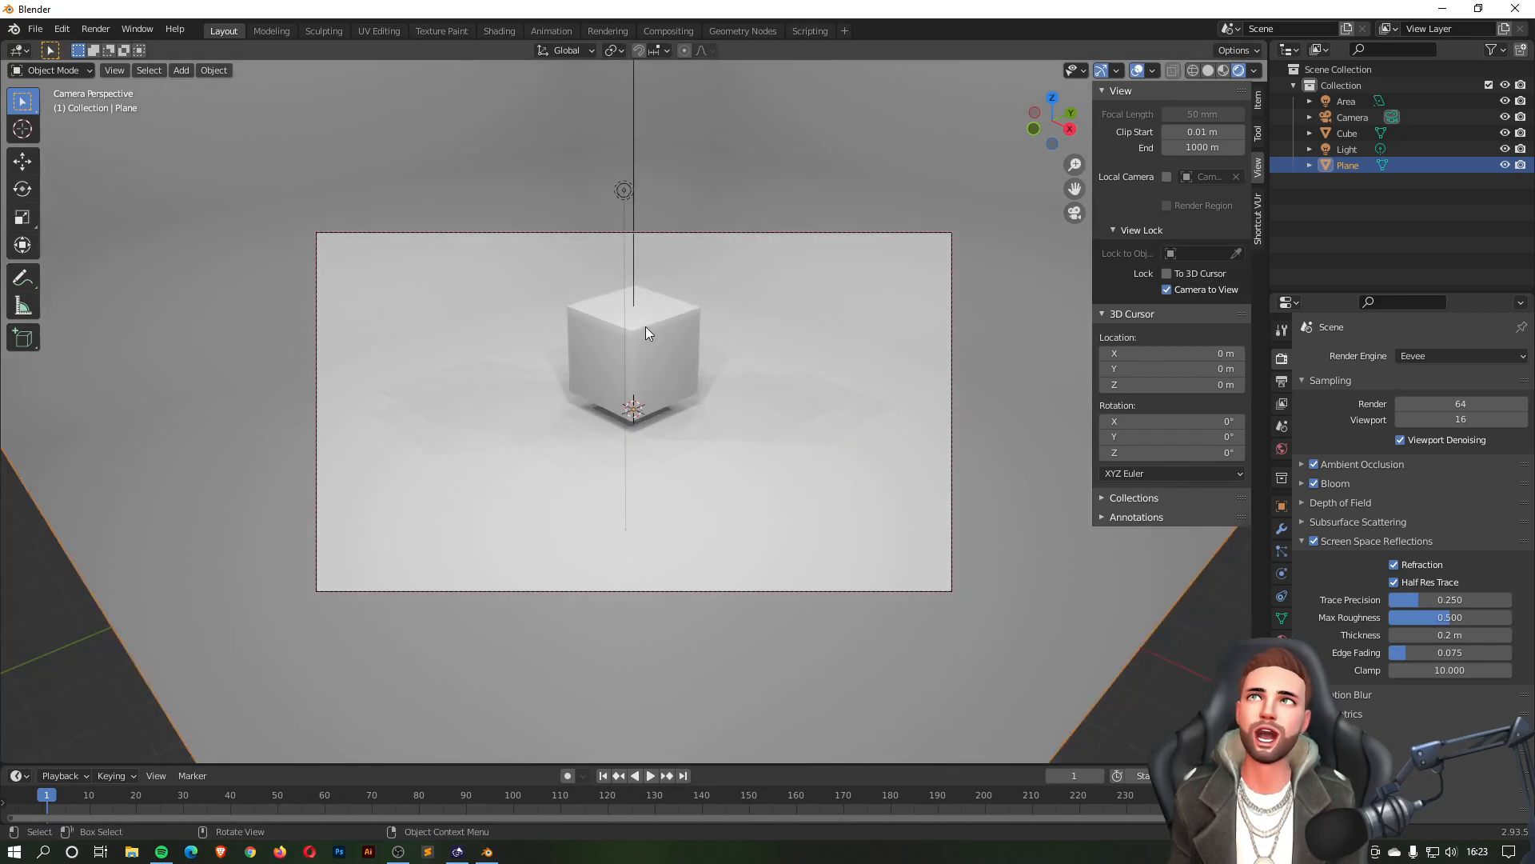
scroll(645, 326, "down", 2)
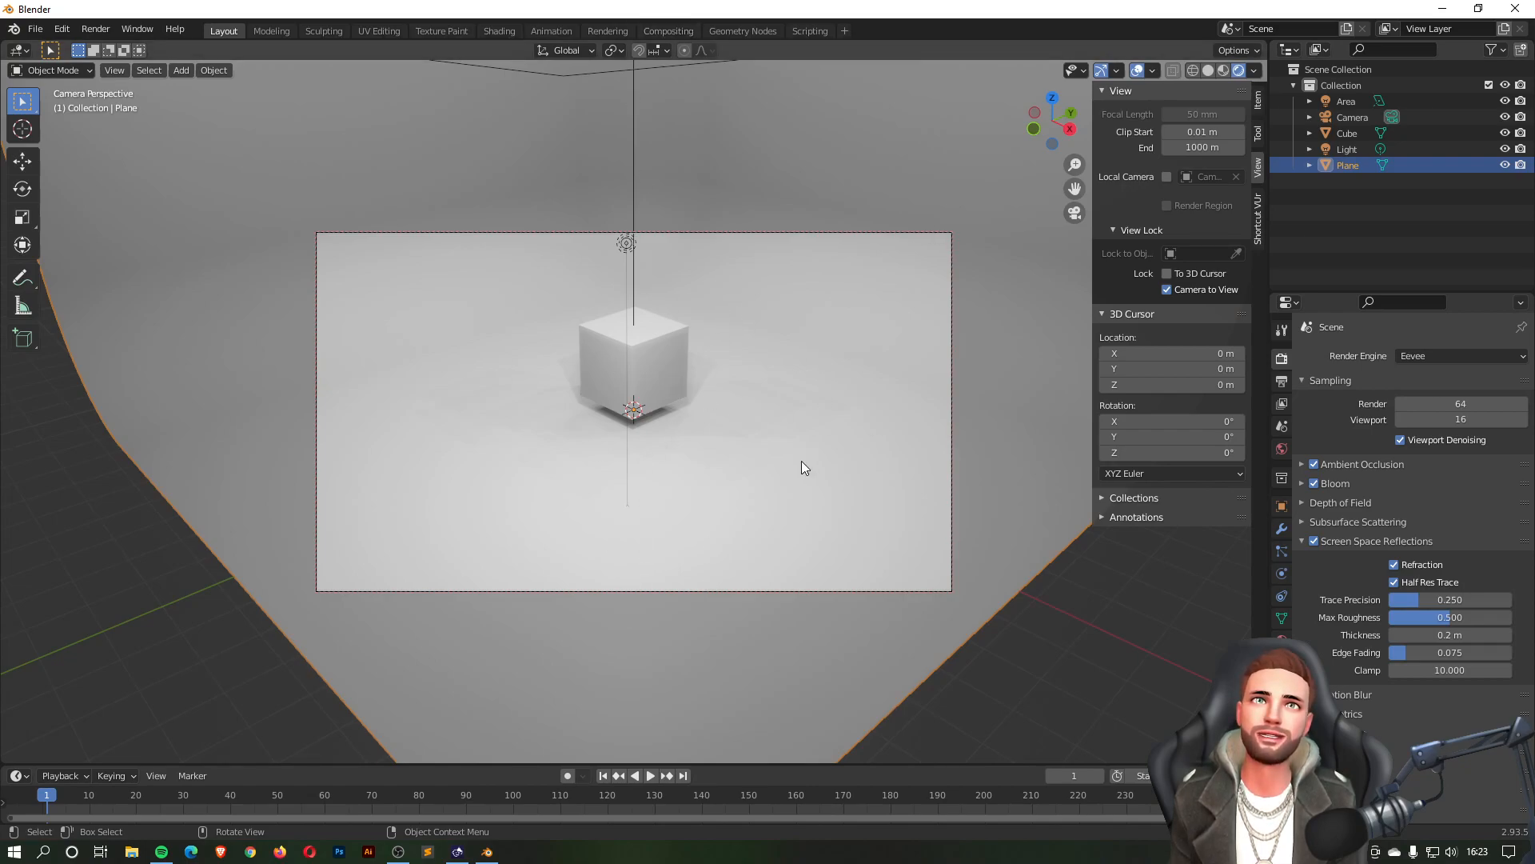
- Lower the camera to a Z location of about 8.3 m and tilt its X rotation to about 71.1°
left_click(1444, 116)
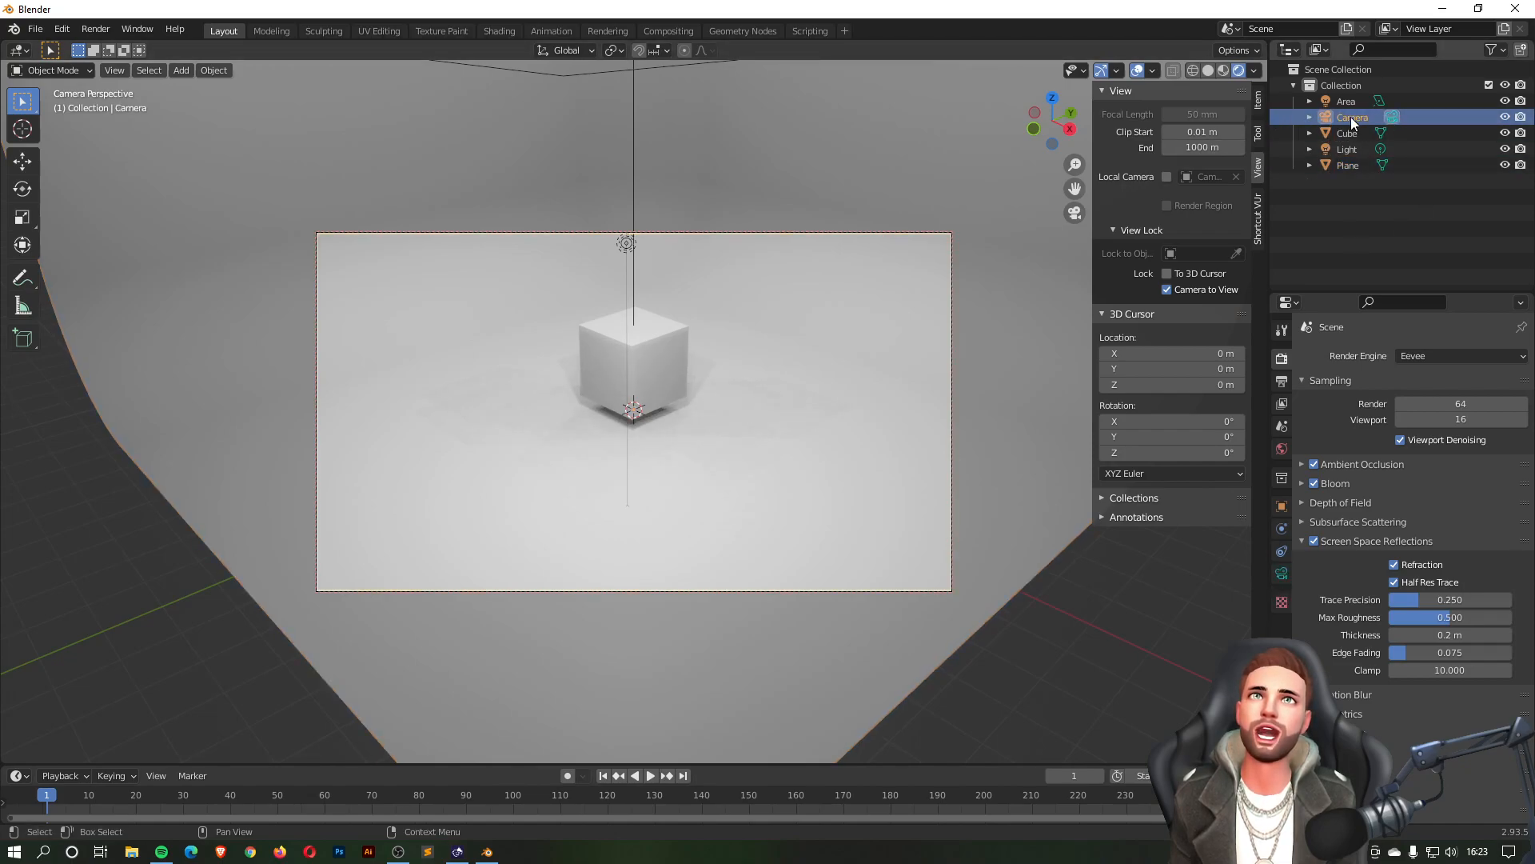
left_click(1282, 507)
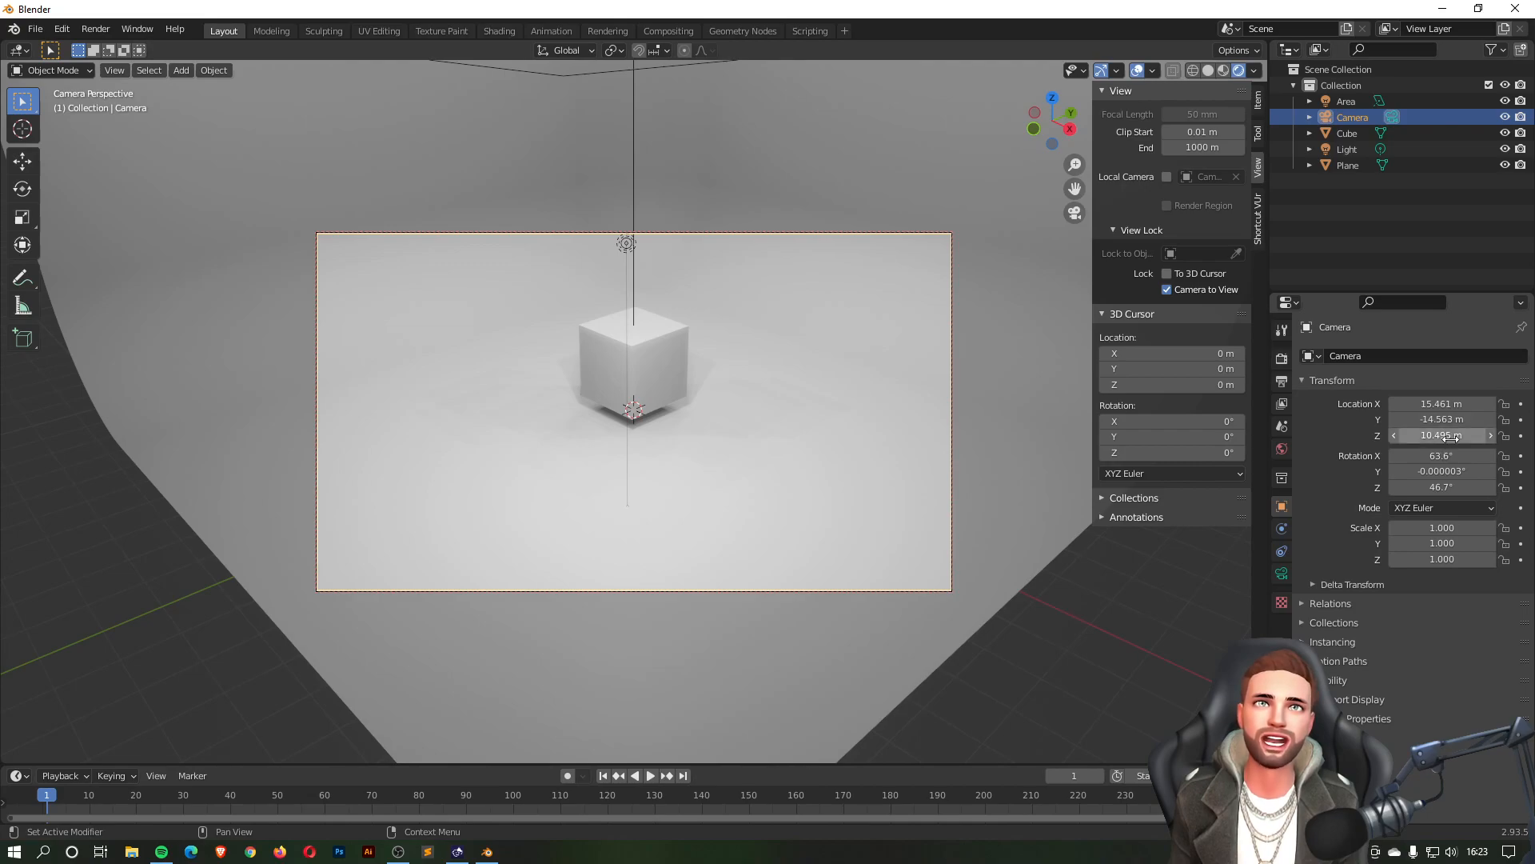
left_click_drag(1451, 436, 1365, 436)
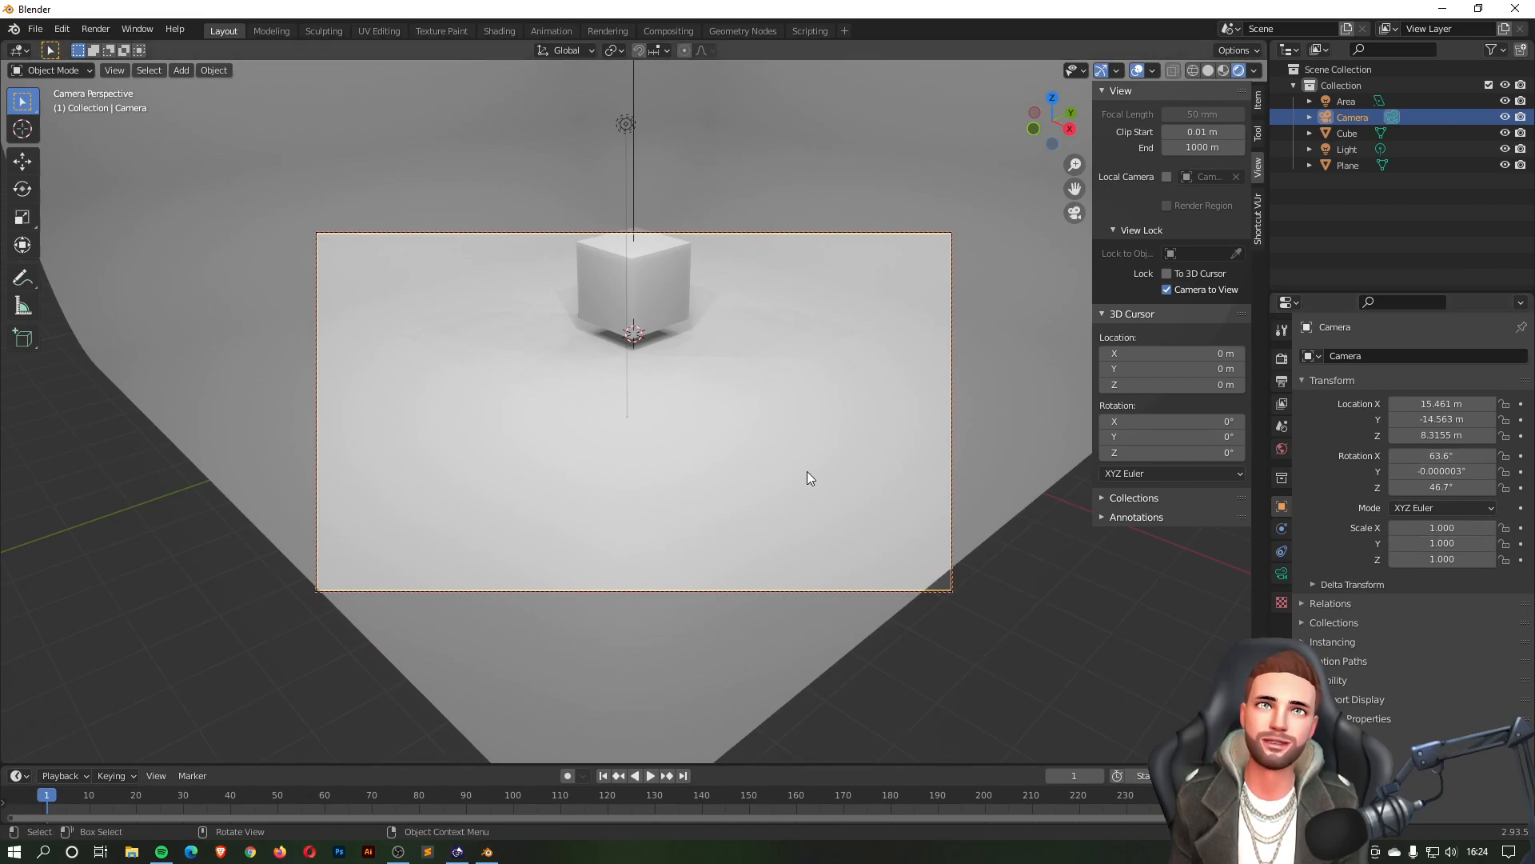
left_click_drag(1440, 455, 1449, 455)
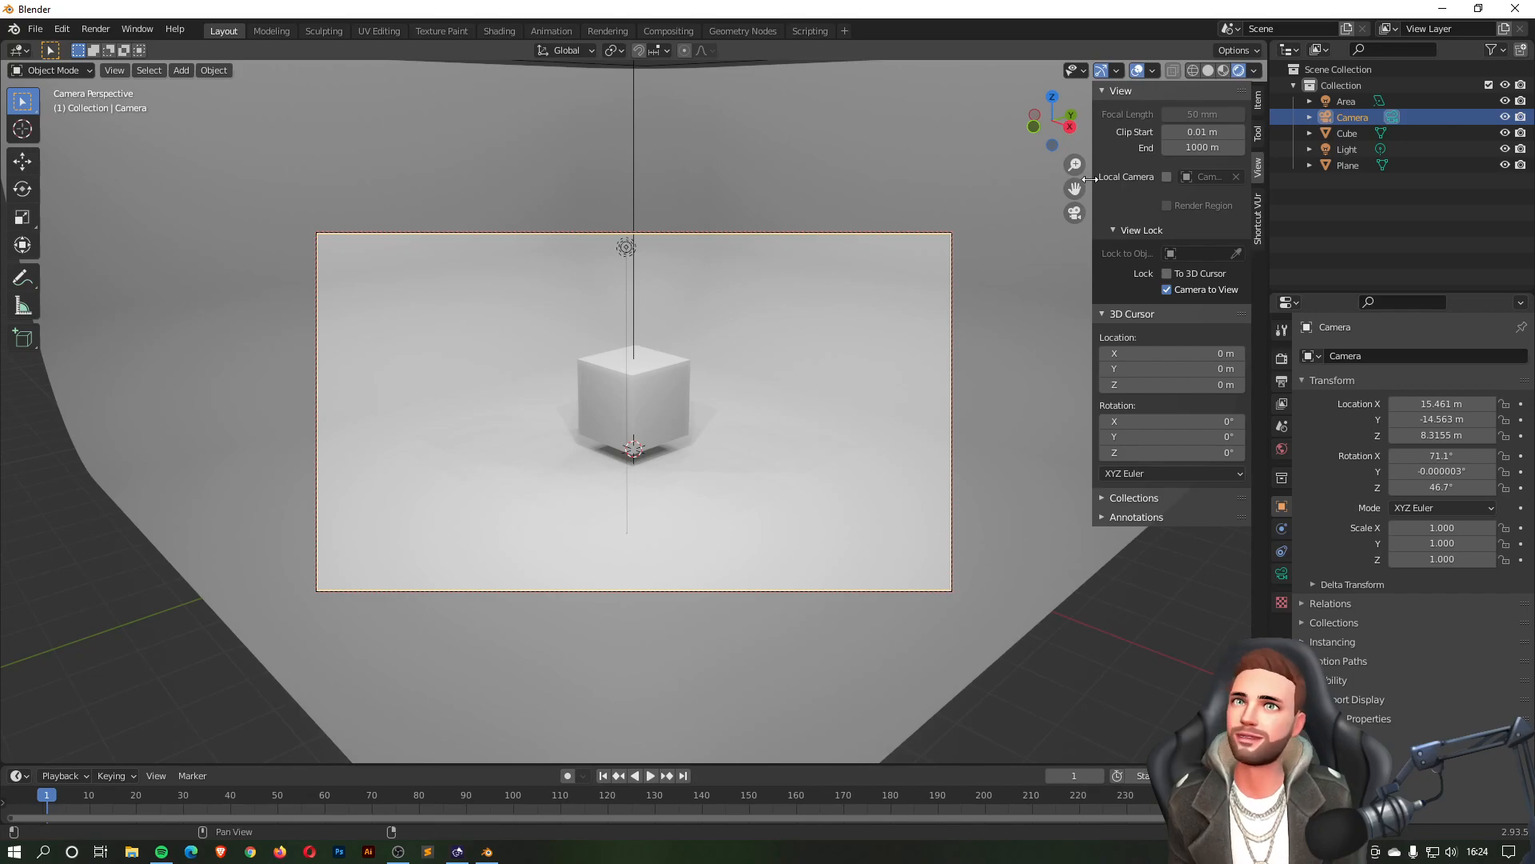
key("n")
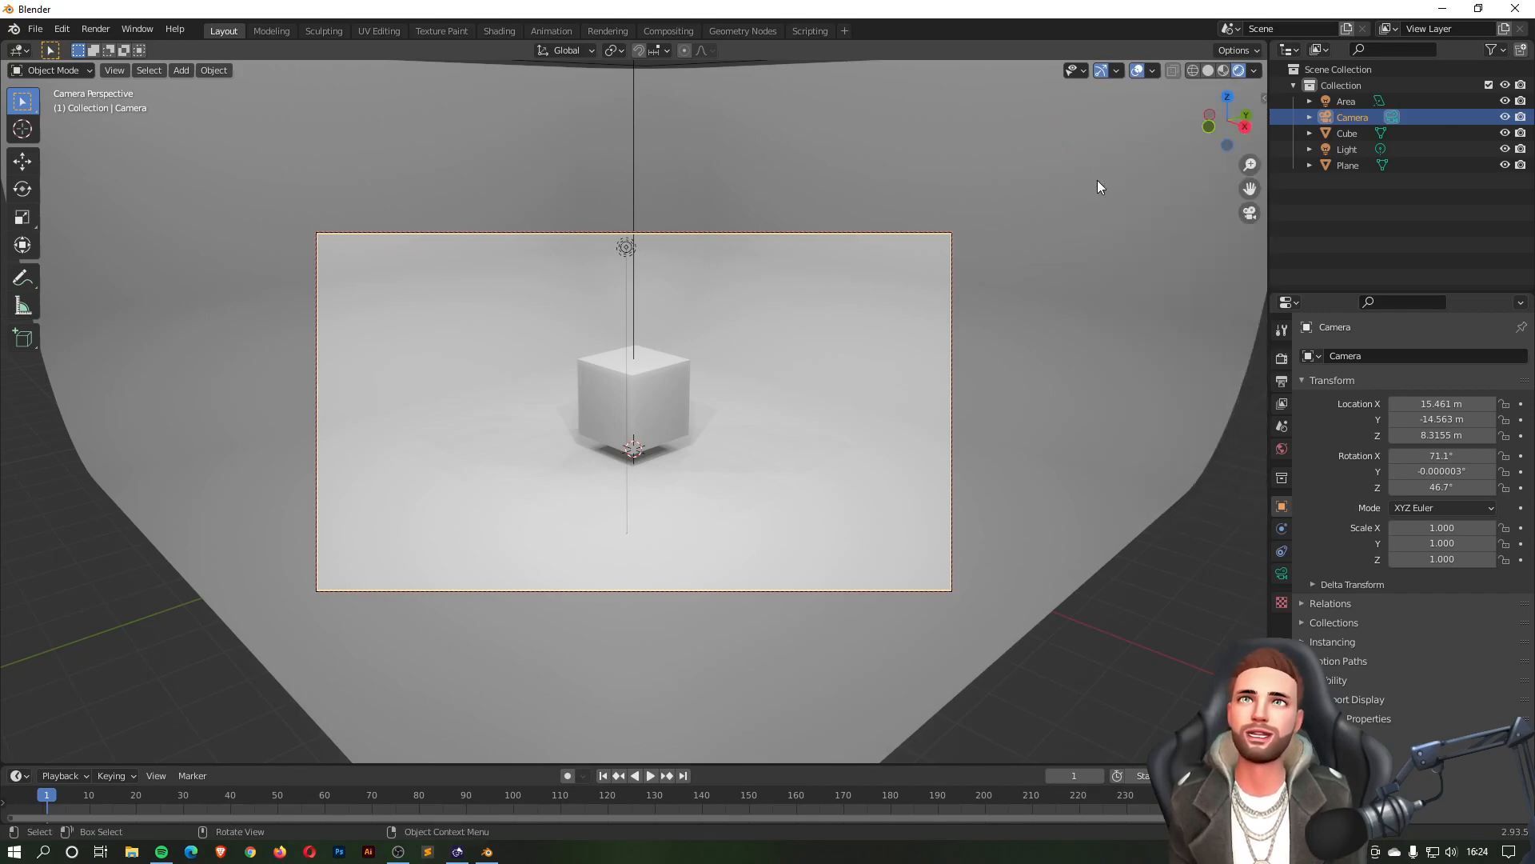
- Leave the camera view, start saving the scene, and go up to the Source-graphisme\blender folder
left_click(1250, 213)
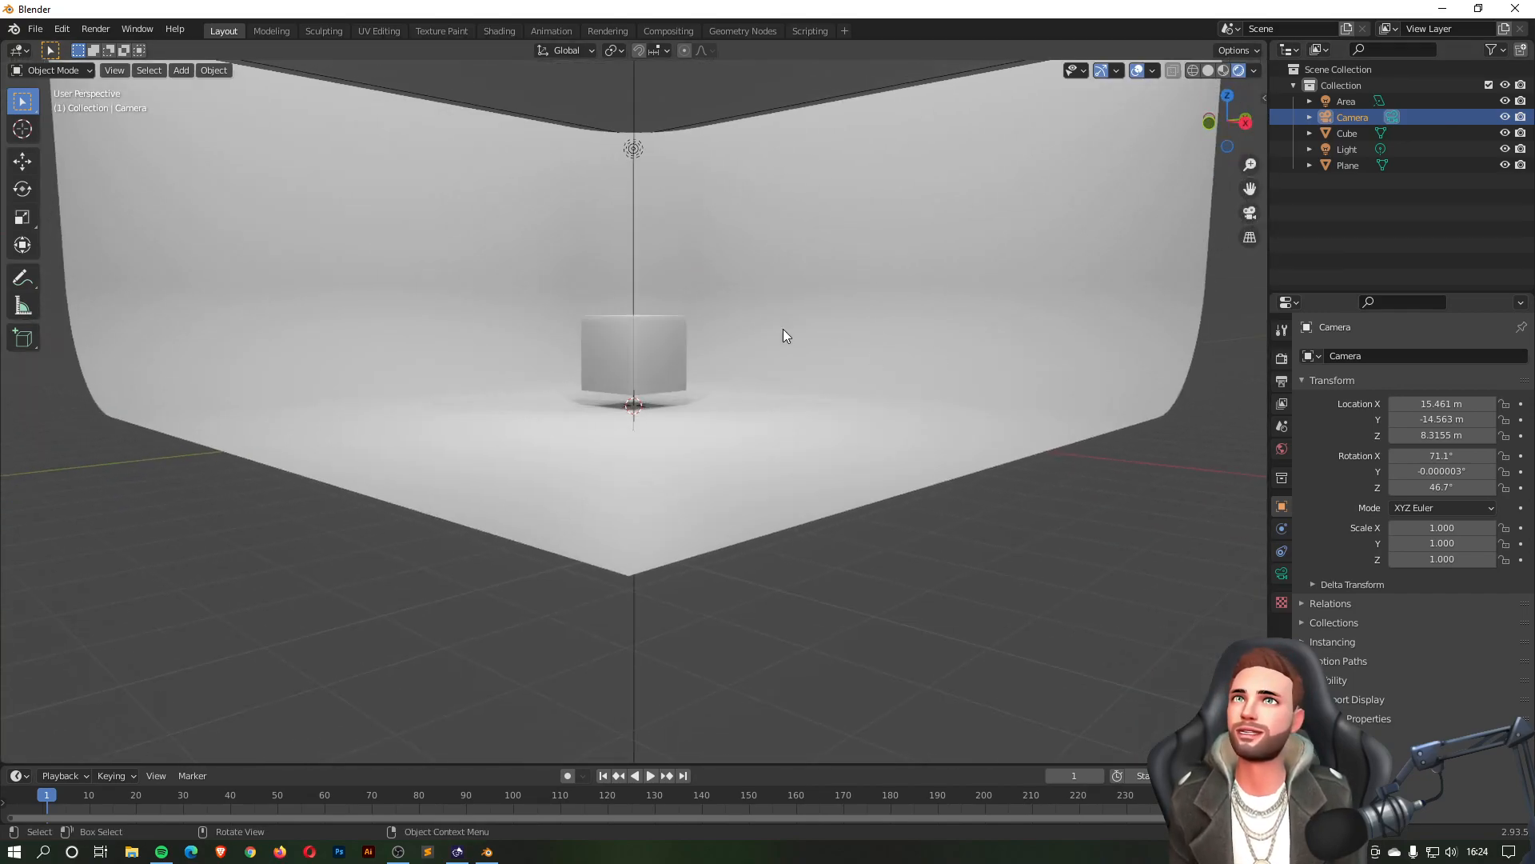
middle_click_drag(617, 237, 736, 315)
key("ctrl+s")
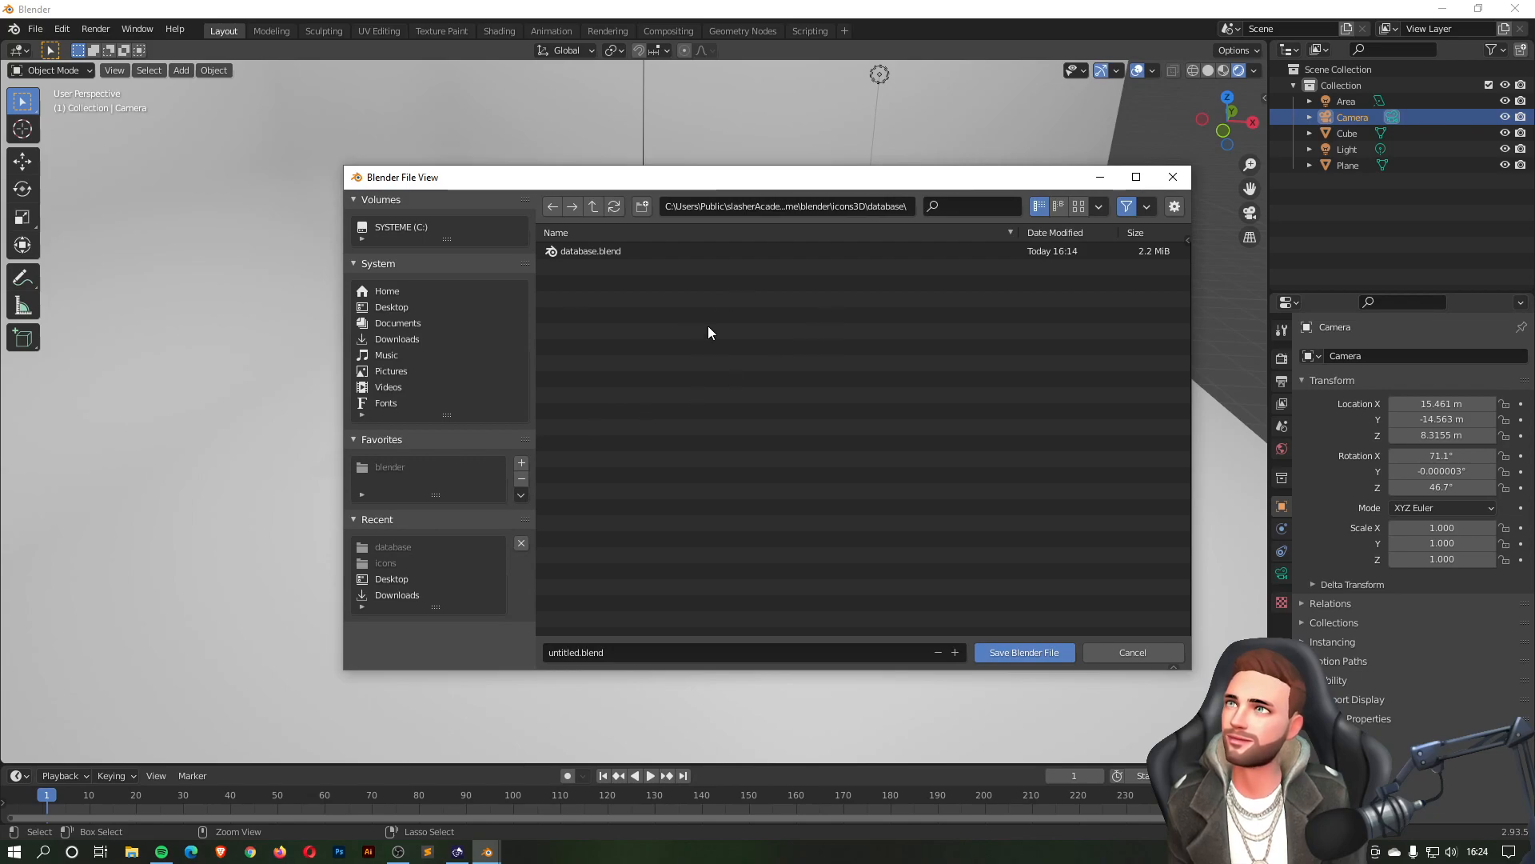
left_click(872, 206)
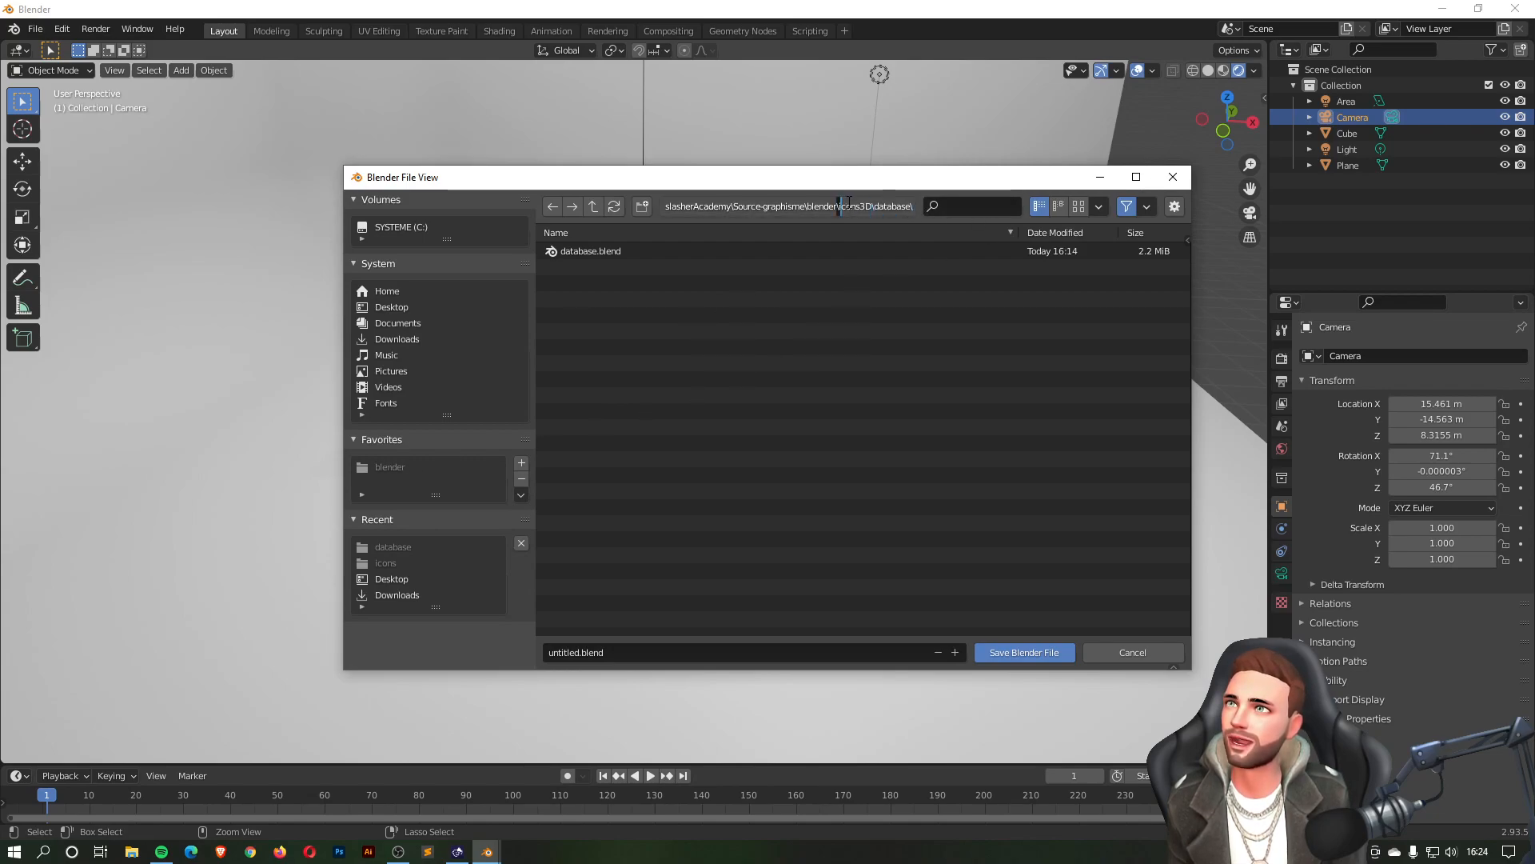
left_click_drag(838, 205, 1118, 204)
key("BackSpace")
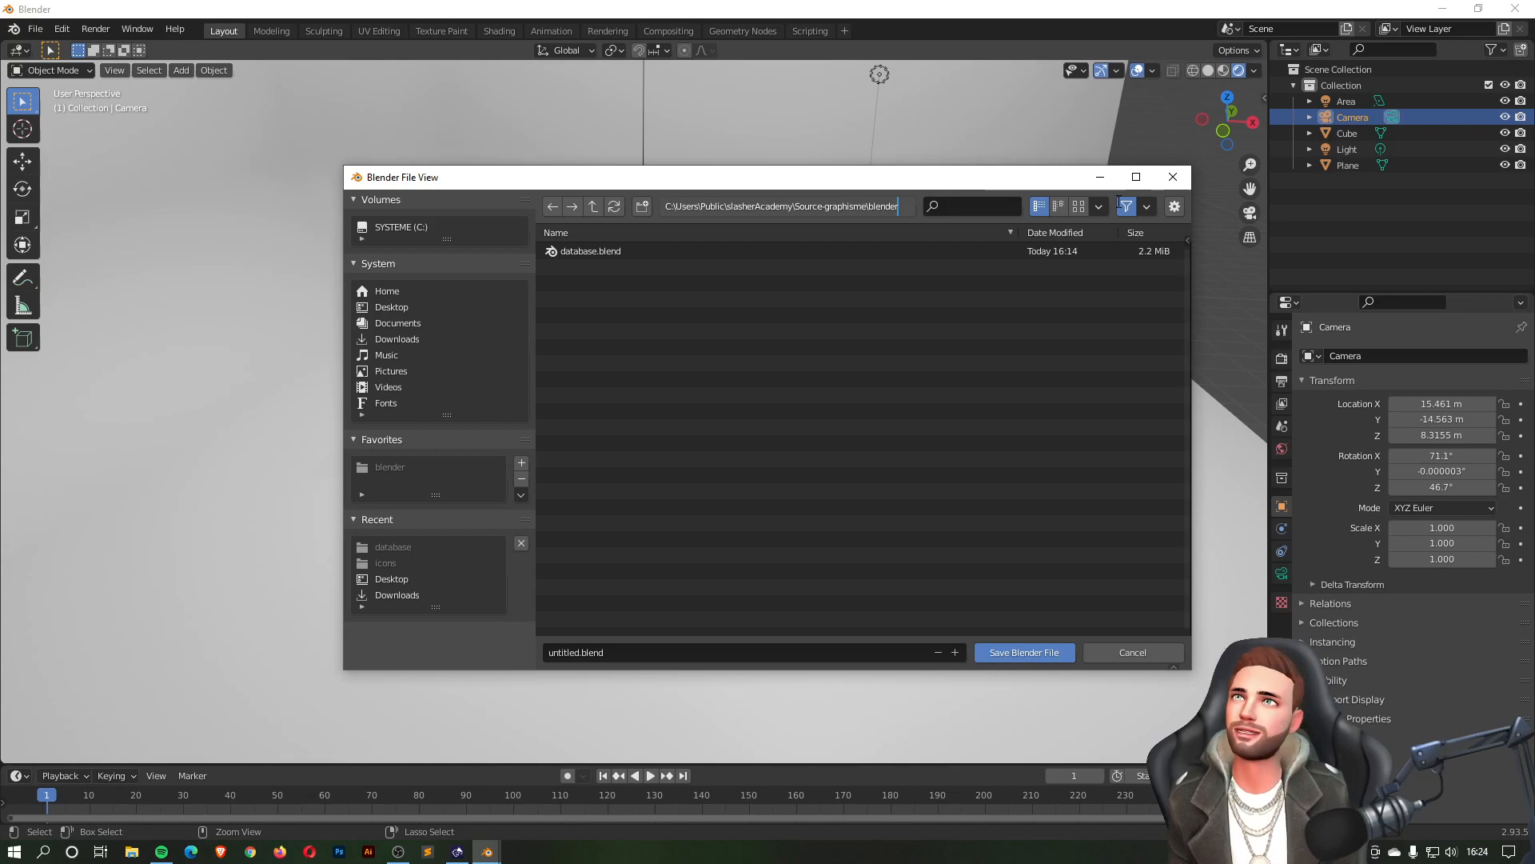
key("Return")
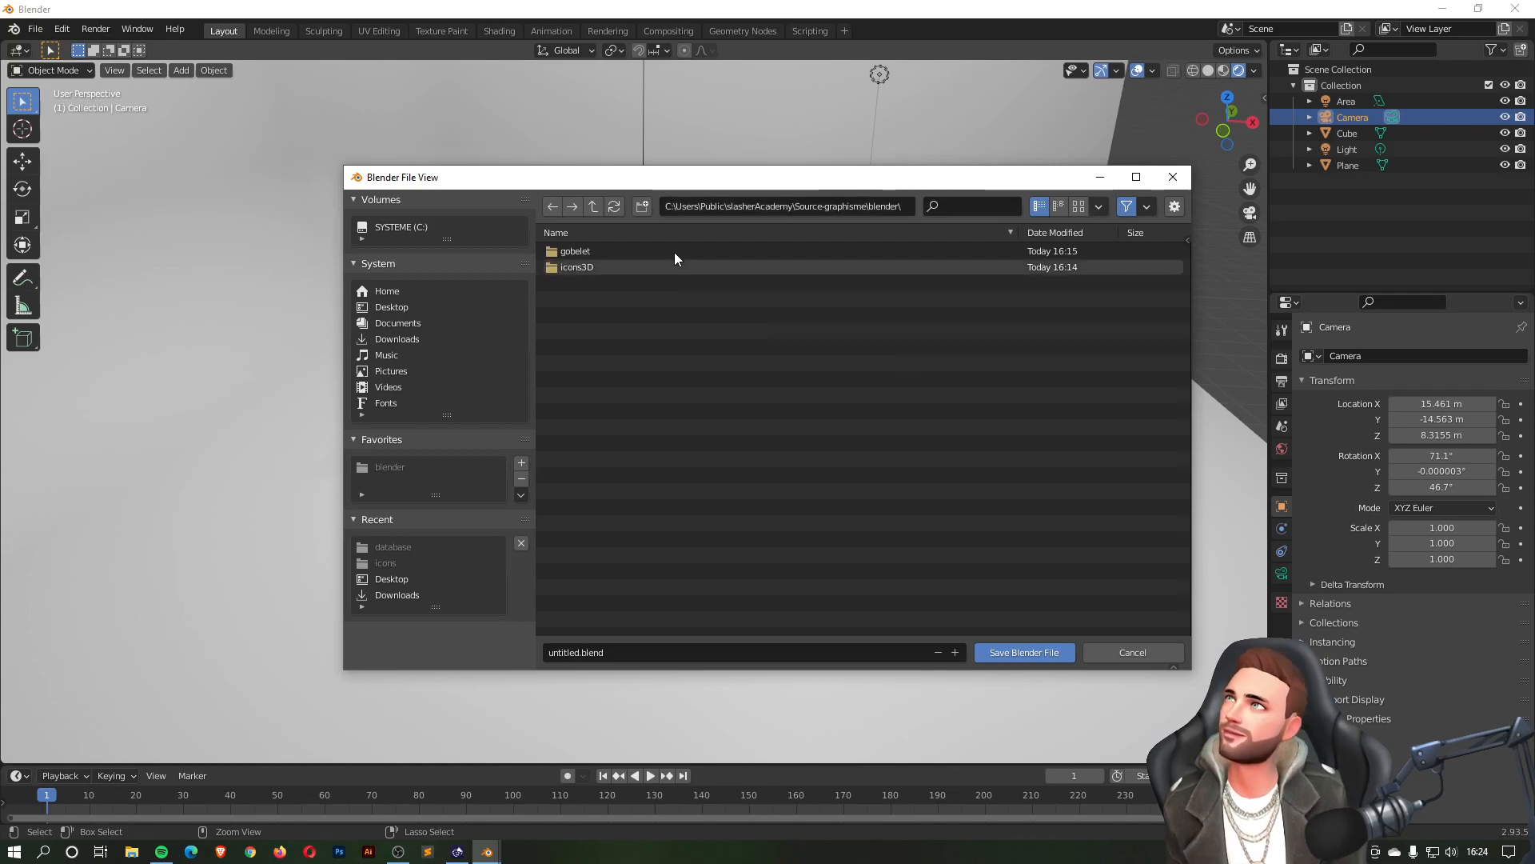
- Create a new folder named Studios inside the blender folder and open it
left_click(643, 207)
type("Studio")
key("Return")
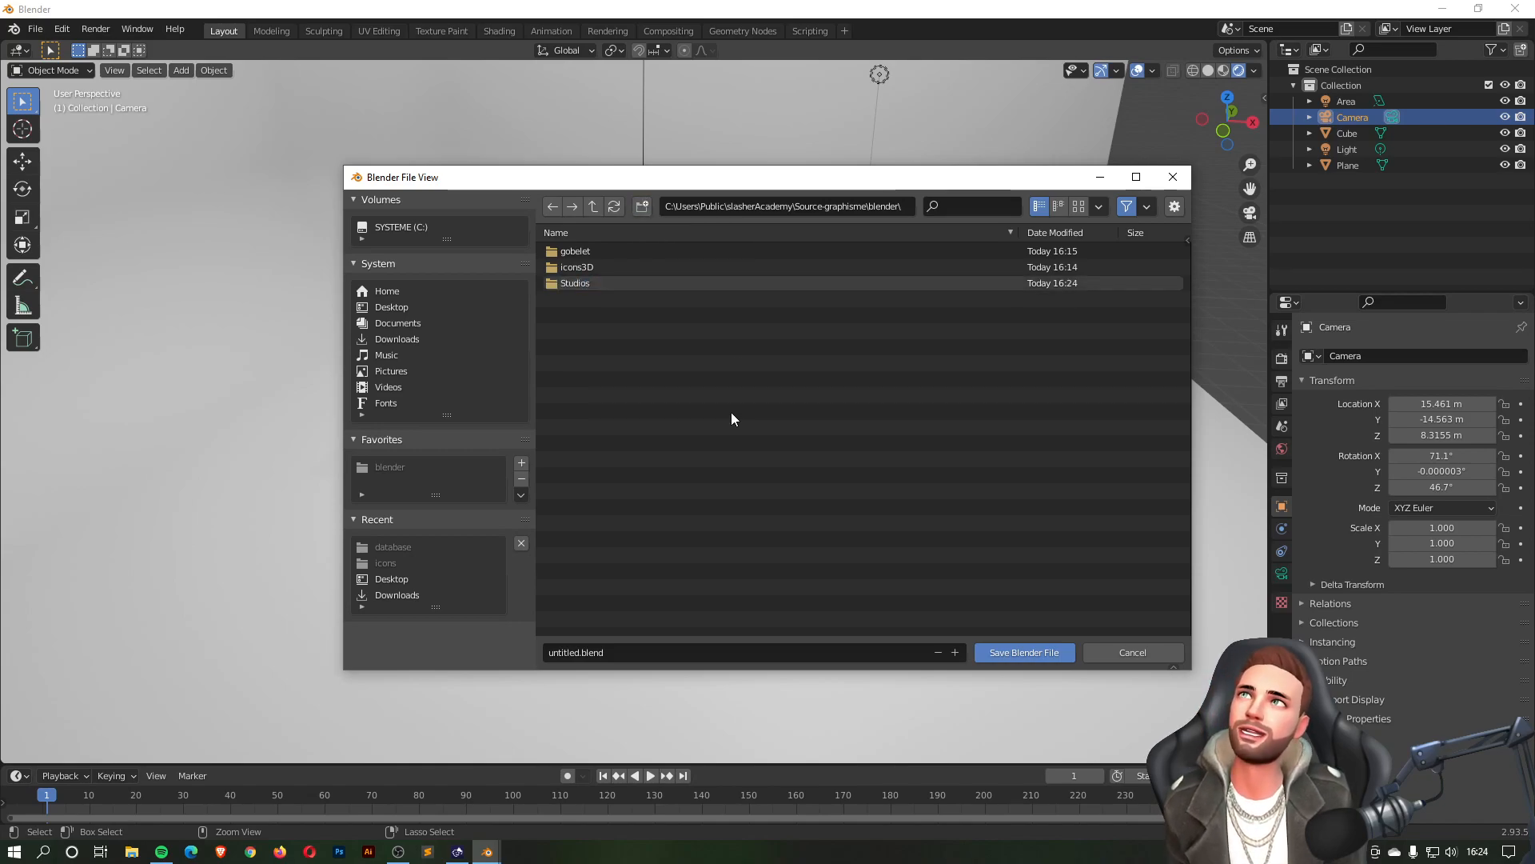
left_click(582, 283)
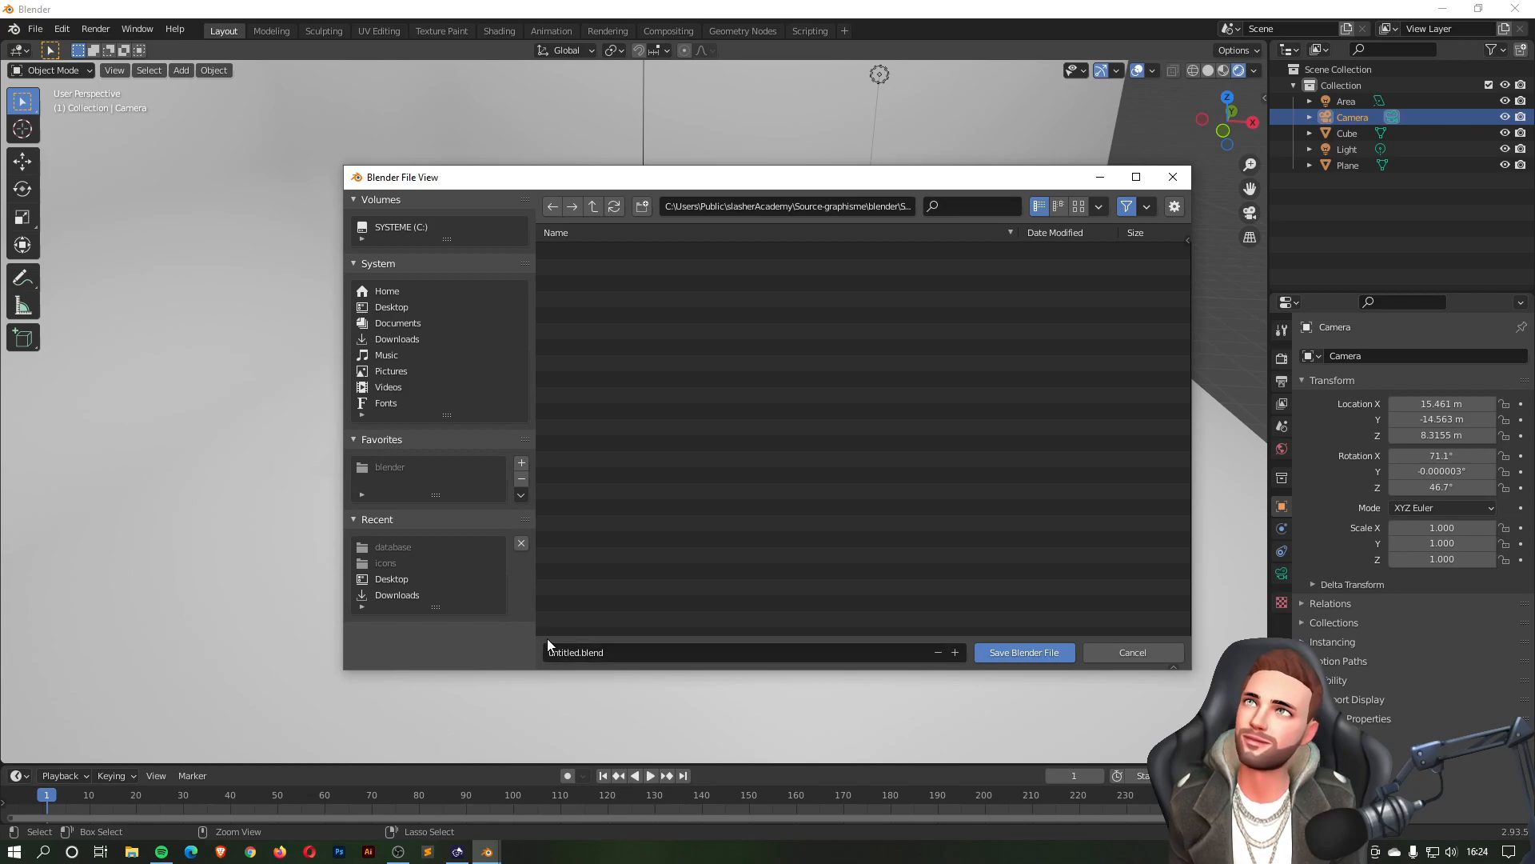
- Name the file basic-studio.blend and save it in the Studios folder
left_click(584, 652)
left_click(565, 652)
left_click_drag(580, 652, 481, 654)
type("basic-s")
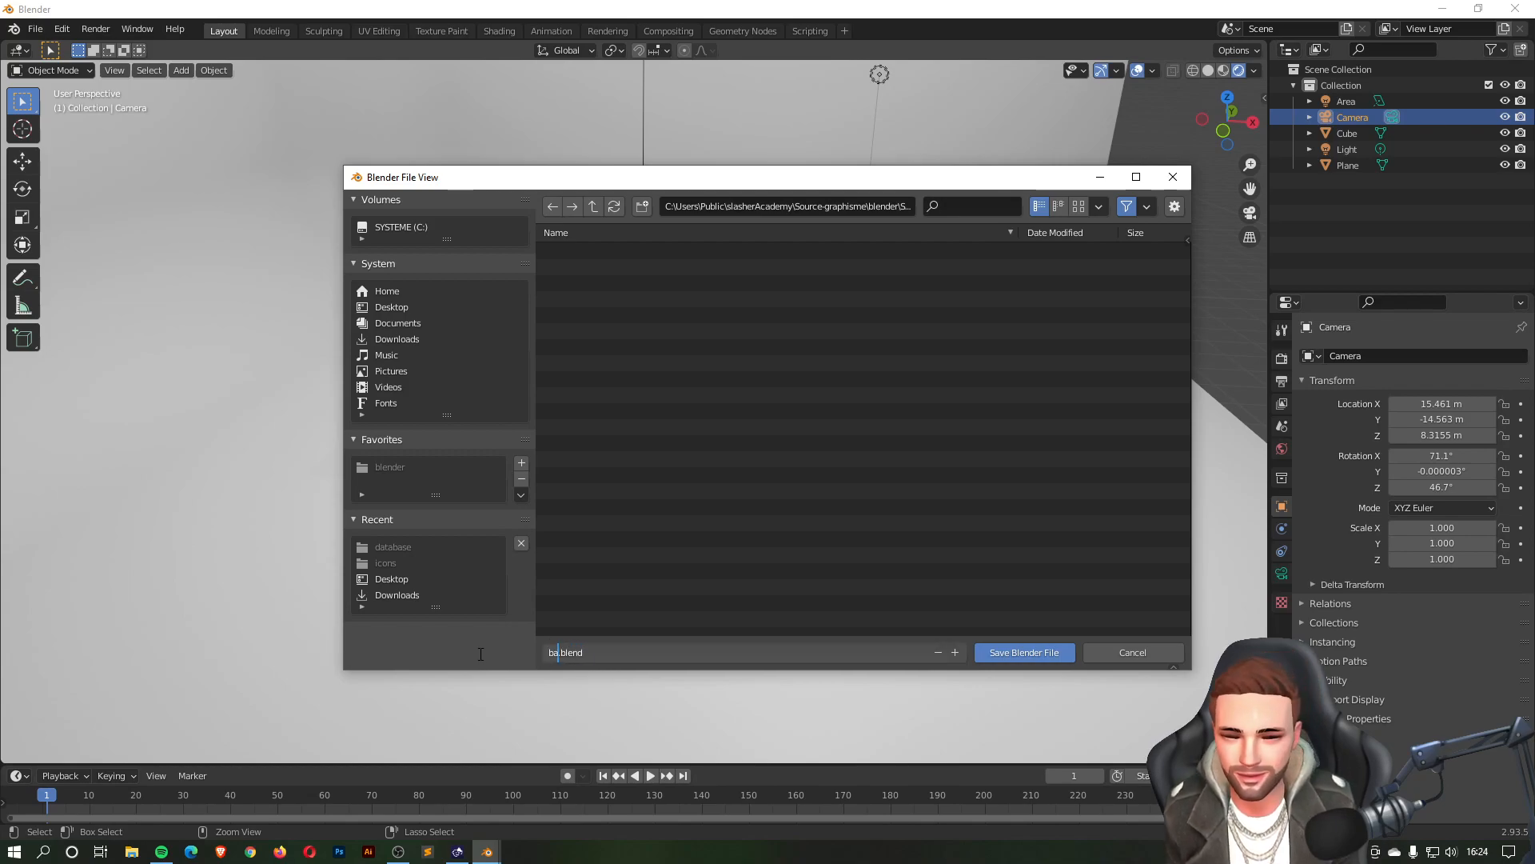
type("tudio")
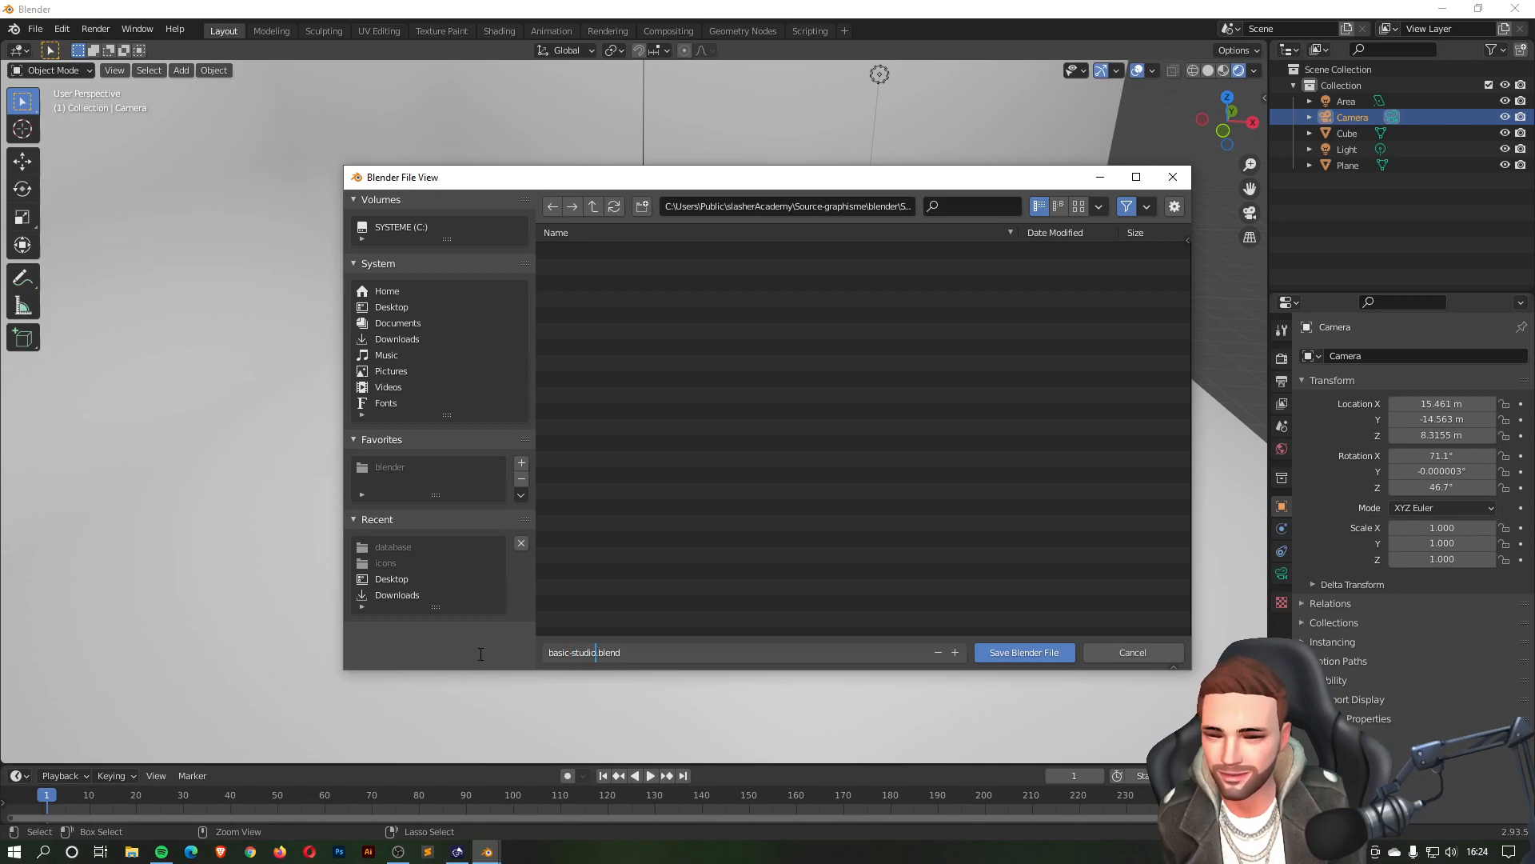
left_click(1043, 653)
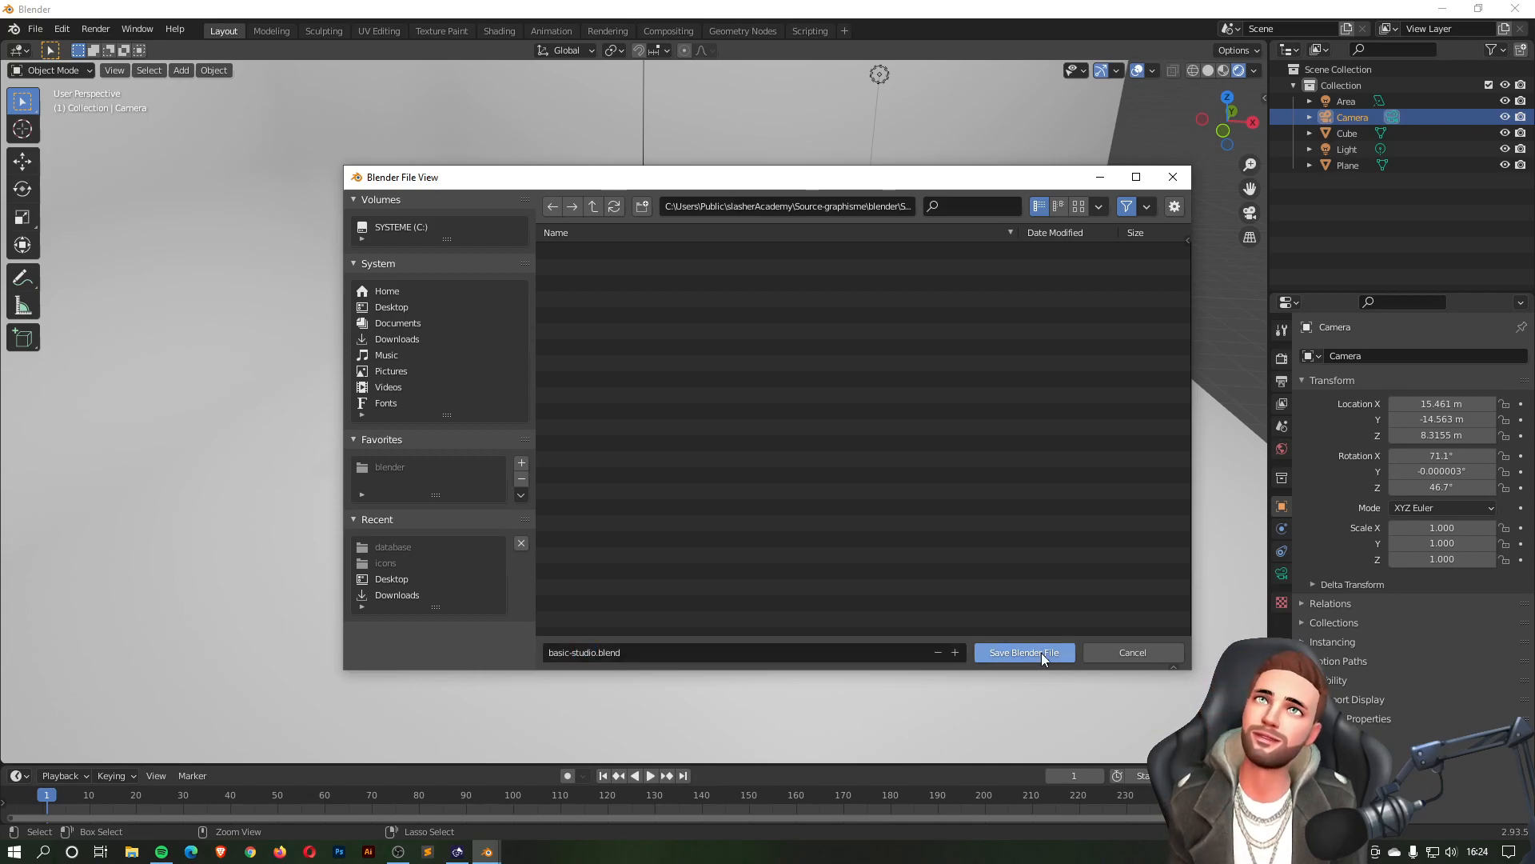
left_click(1041, 653)
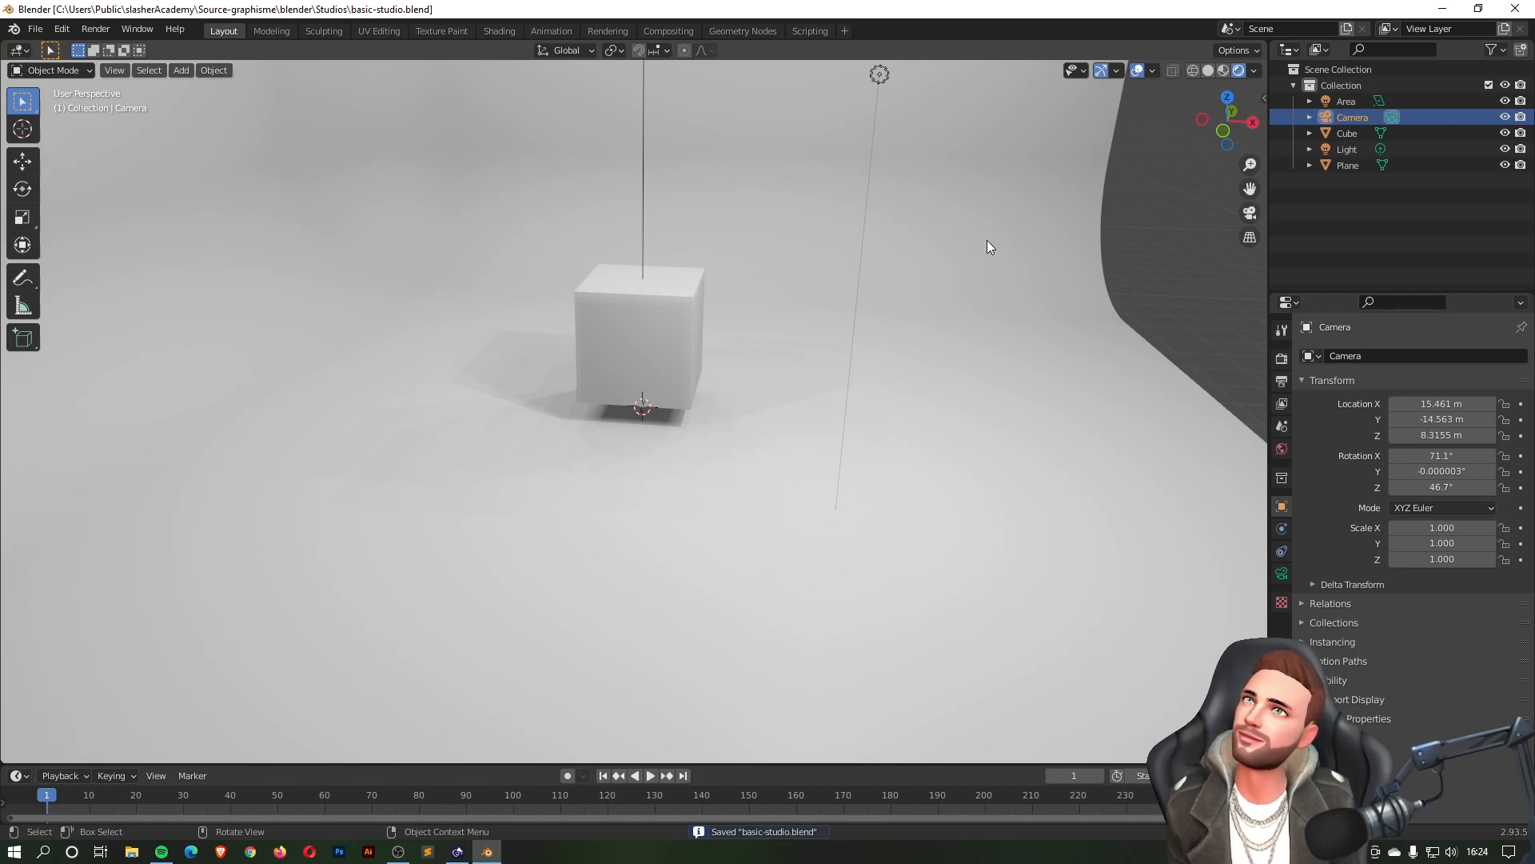
- Return to the camera view, render the image to check the studio scene, and close the render window
left_click(1252, 214)
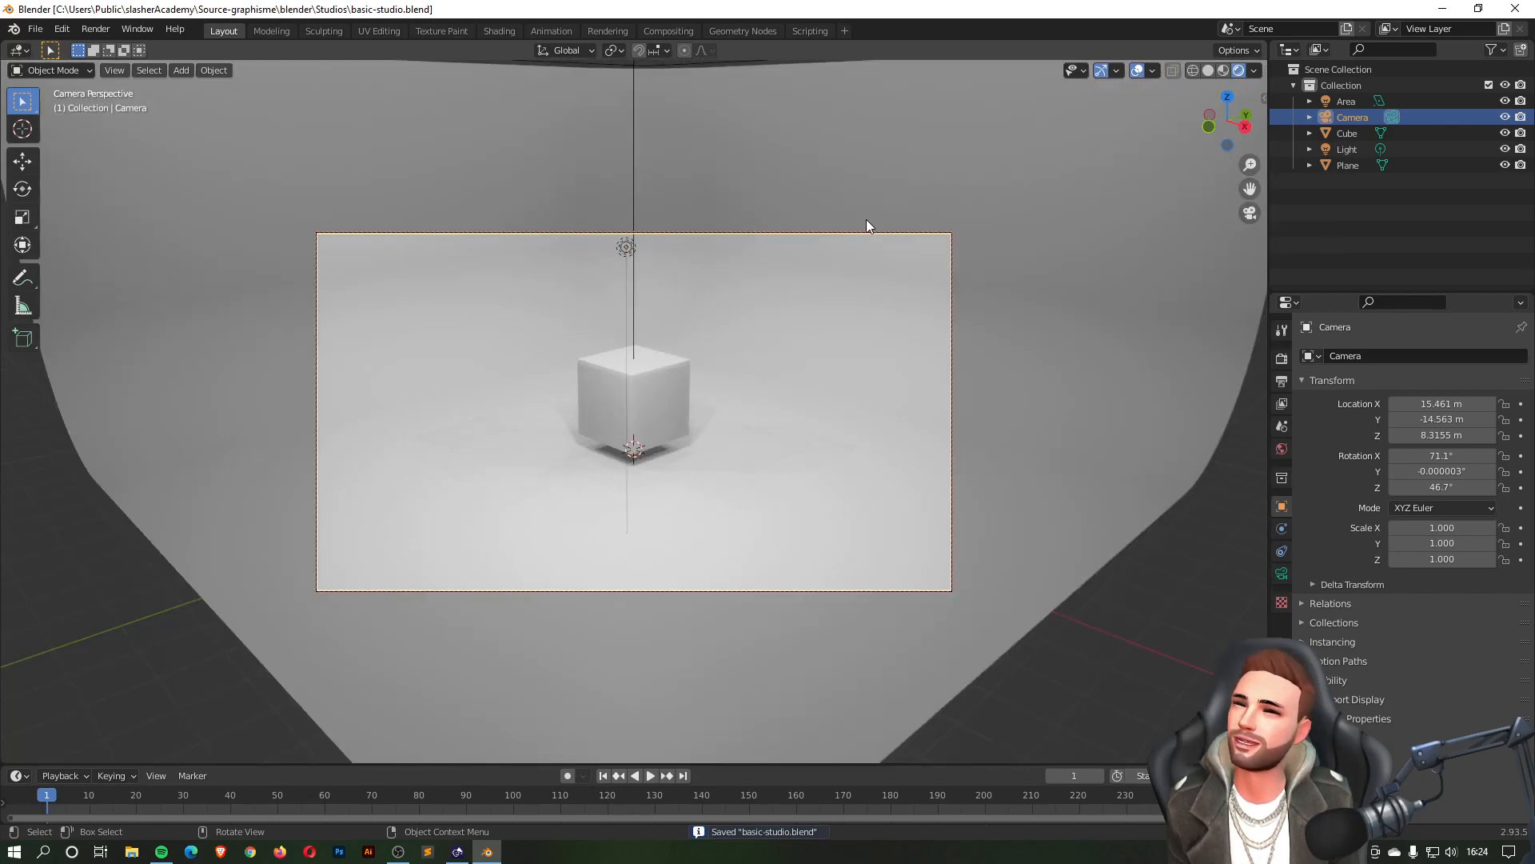
key("F12")
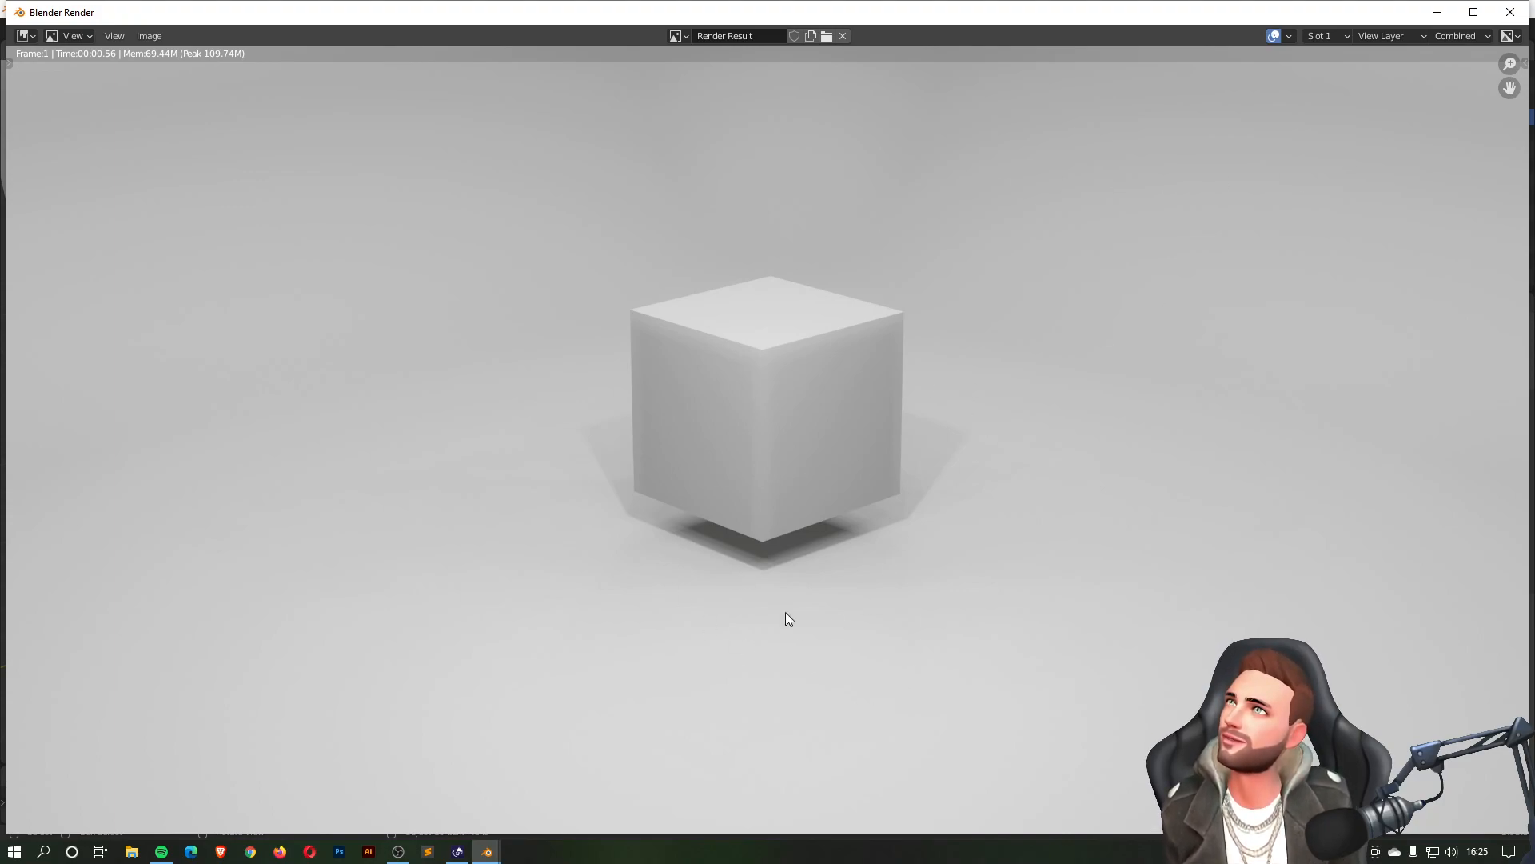
left_click(1511, 12)
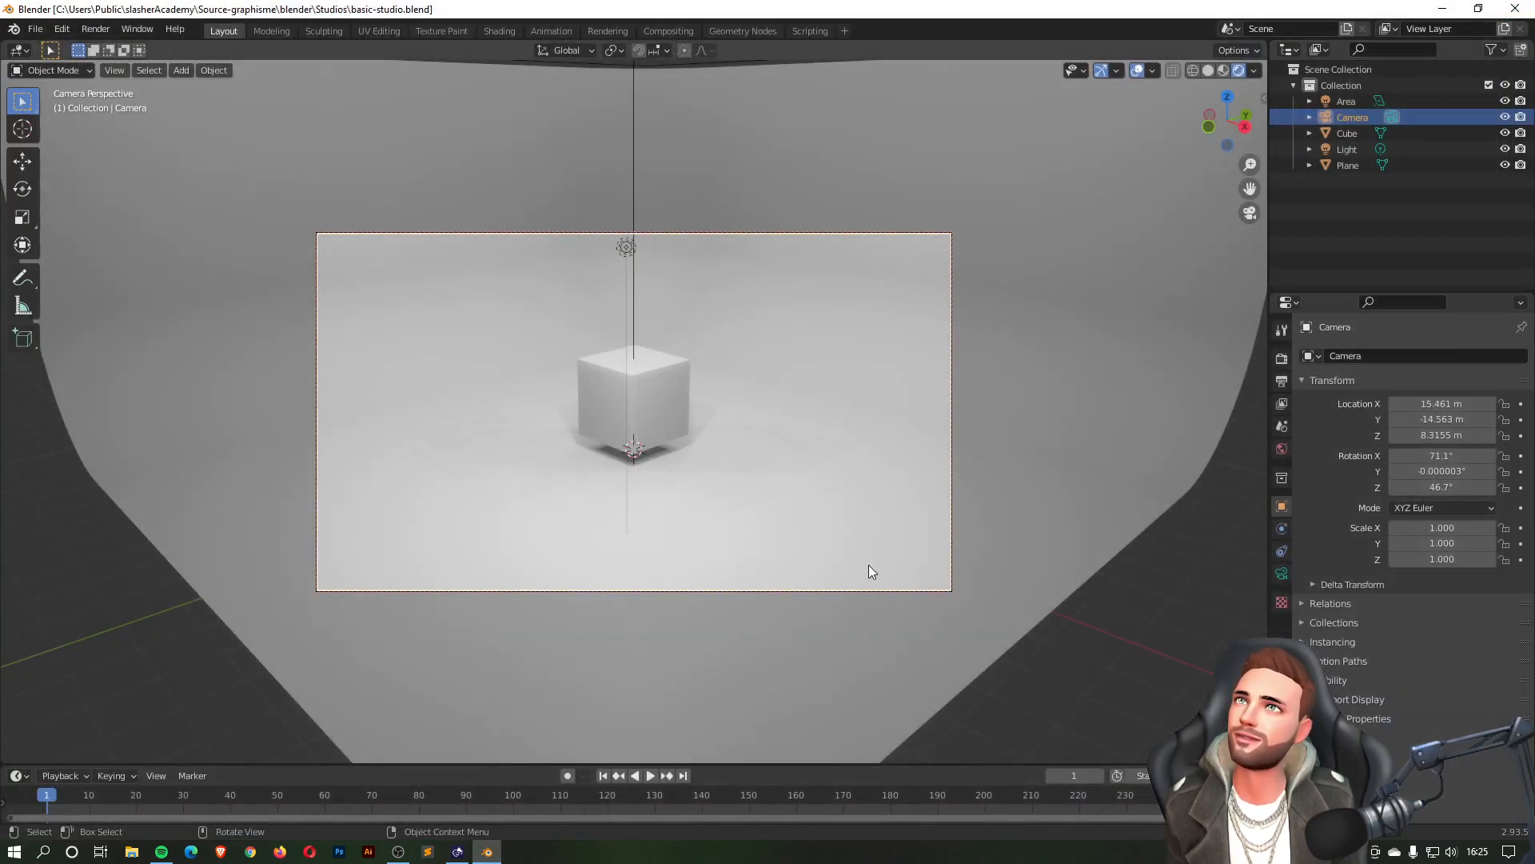